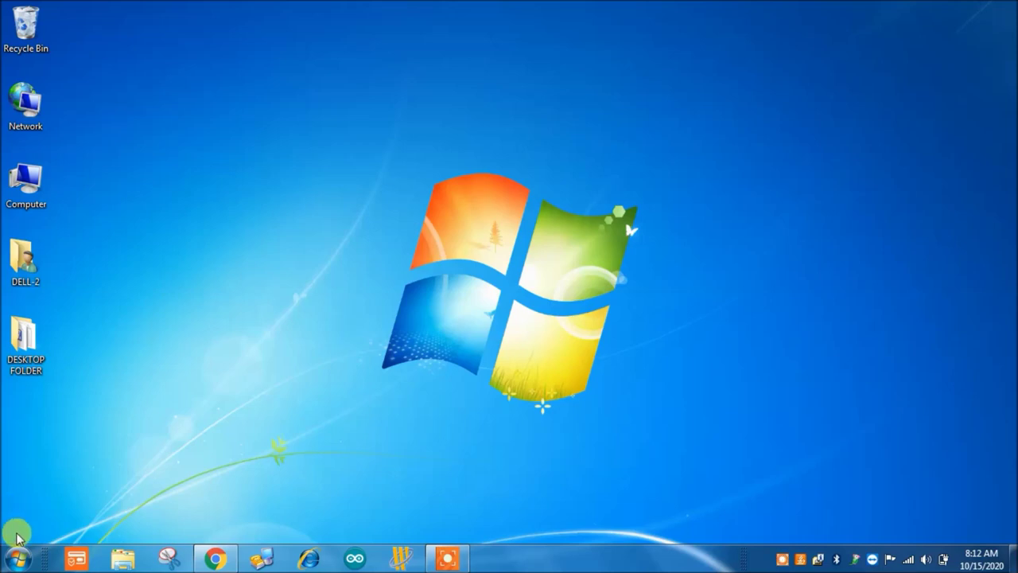
Launch EAGLE 6.1.0 and create a new project in the eagle projects folder
left_click(17, 558)
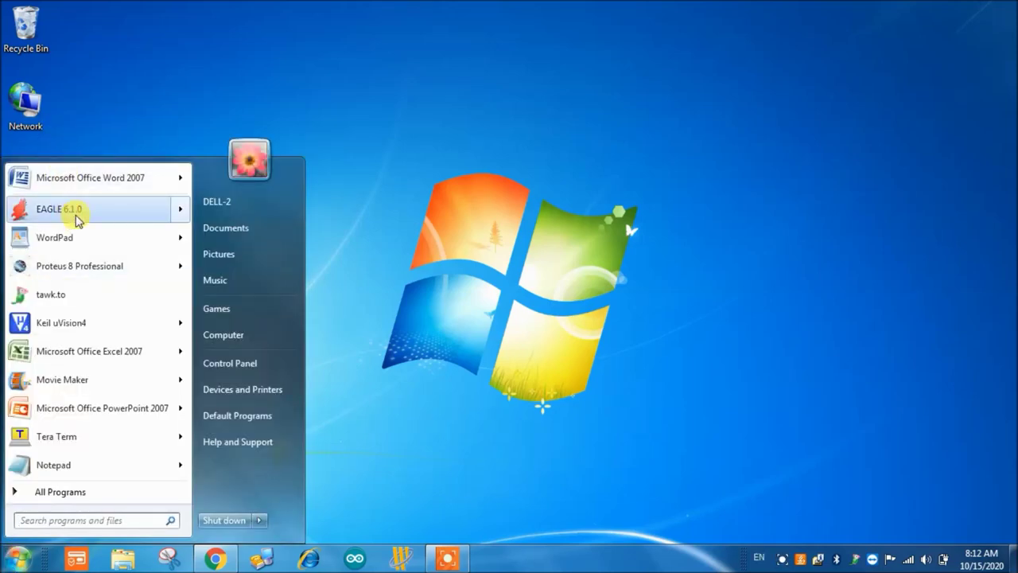
left_click(73, 213)
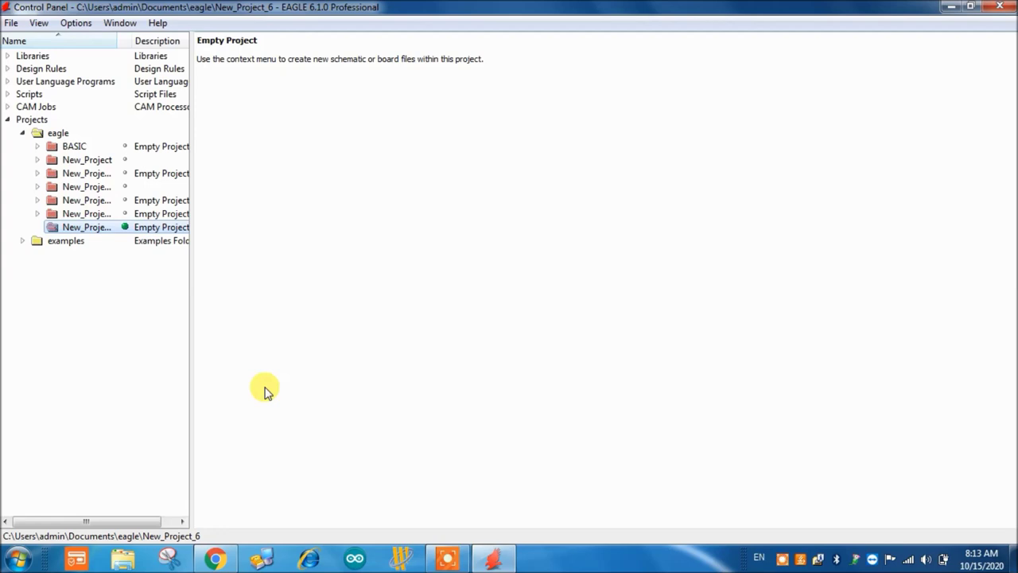
left_click(11, 23)
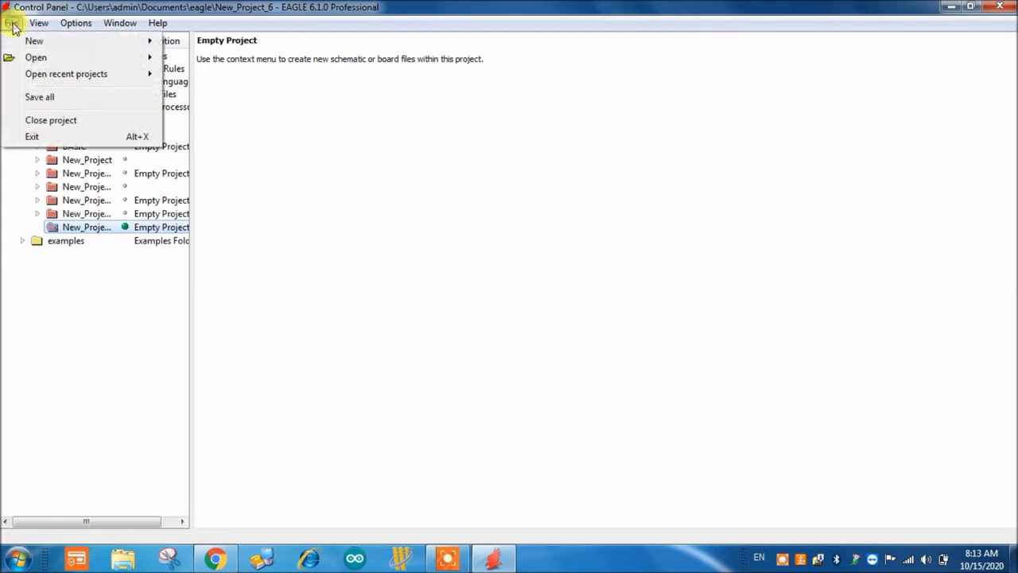
mouse_move(66, 42)
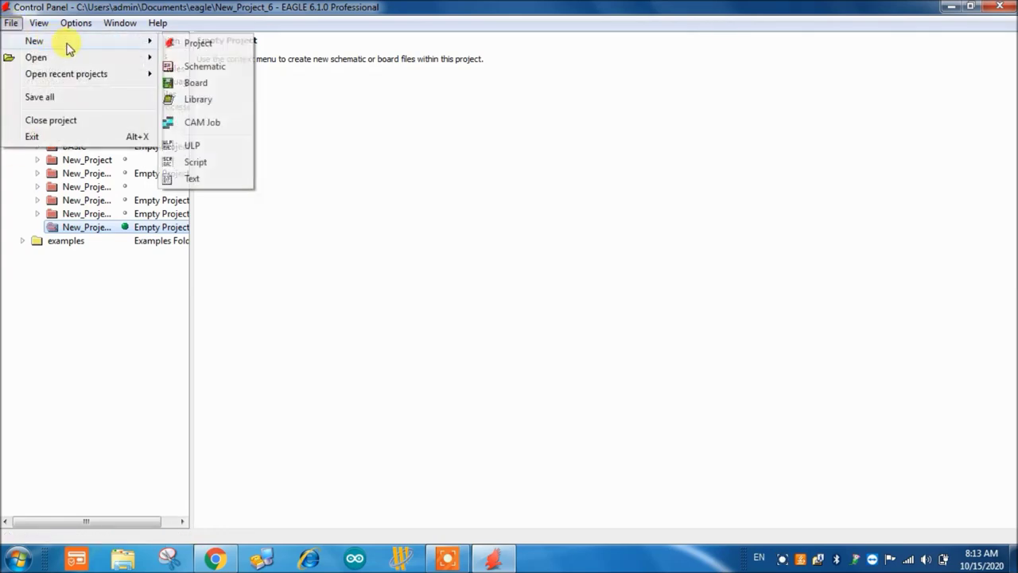
left_click(197, 44)
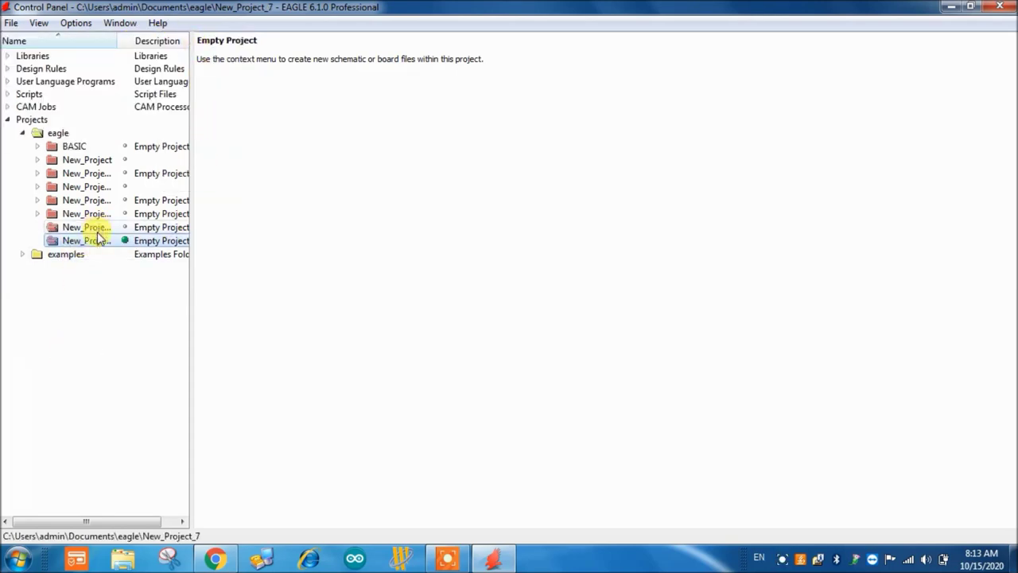
Create a new schematic in the new project and maximize its window
left_click(11, 22)
mouse_move(136, 41)
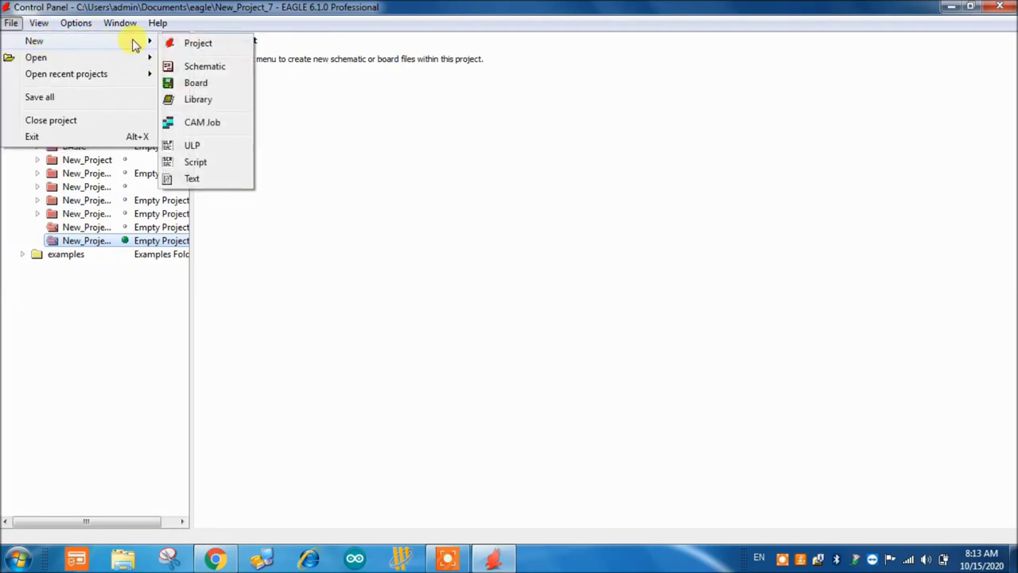
left_click(216, 70)
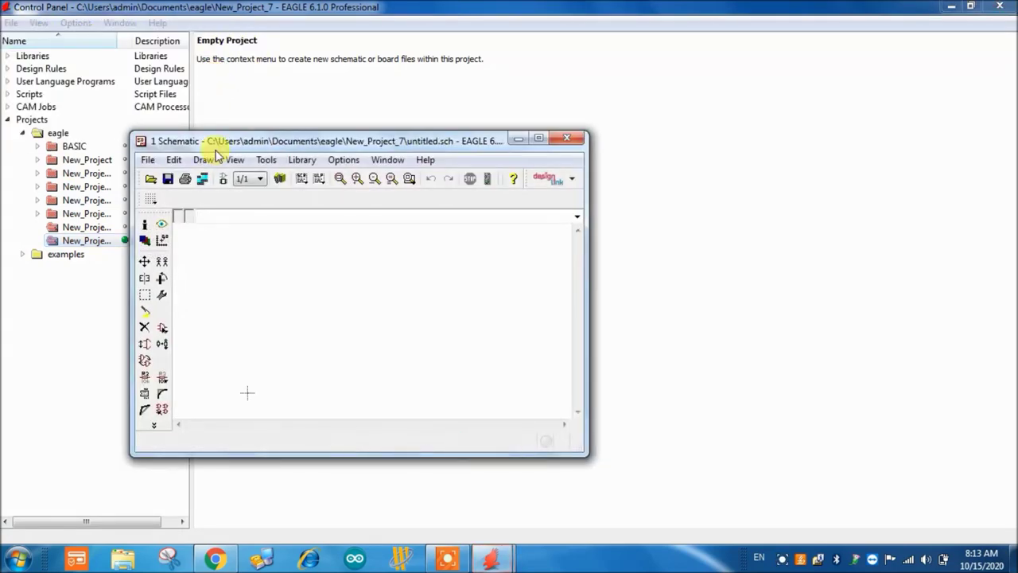
left_click(539, 140)
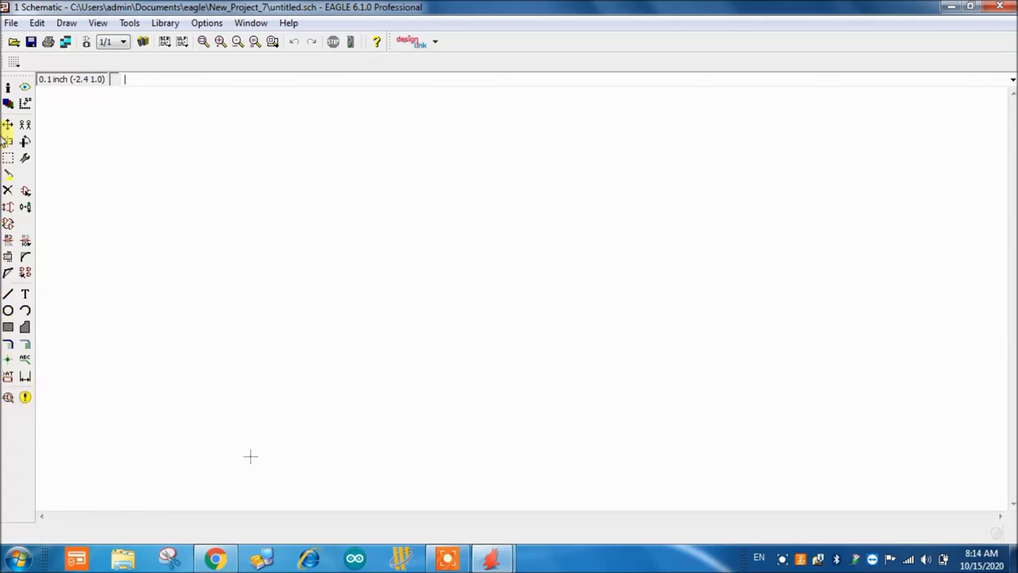
Start adding a part to the schematic and expand the diode library in the component list
left_click(27, 192)
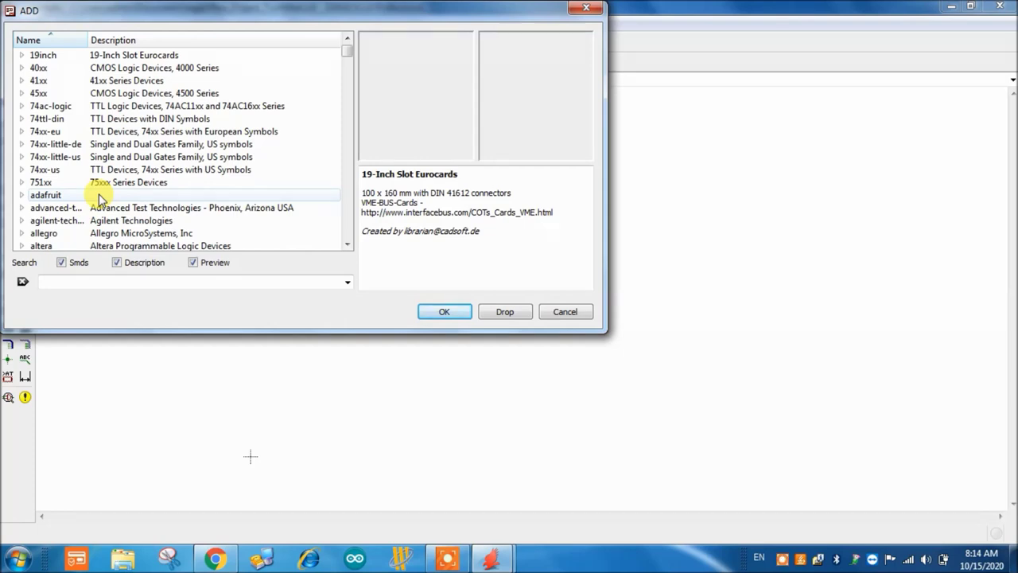
scroll(99, 199, "down", 5)
scroll(100, 199, "down", 14)
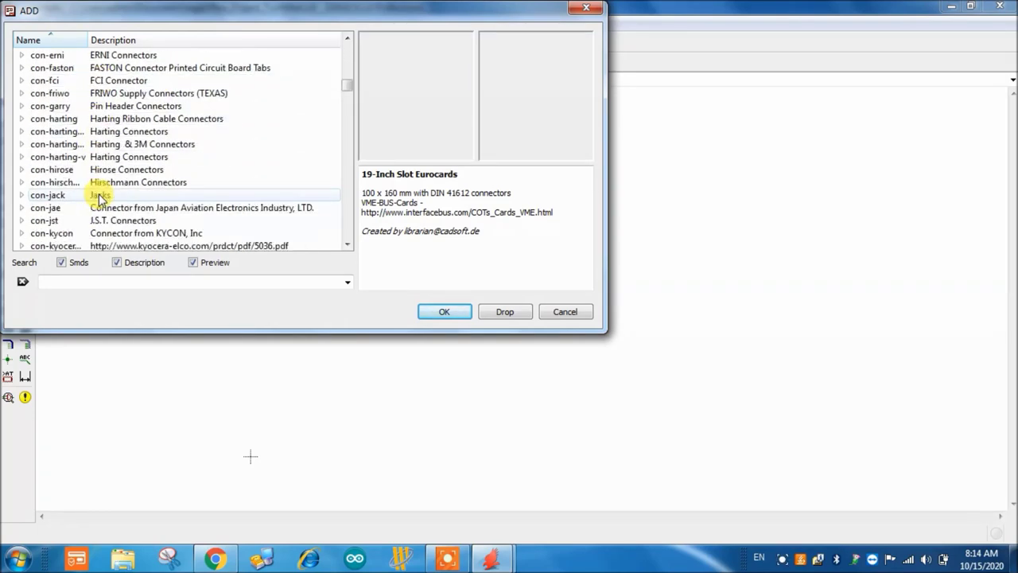
left_click(57, 280)
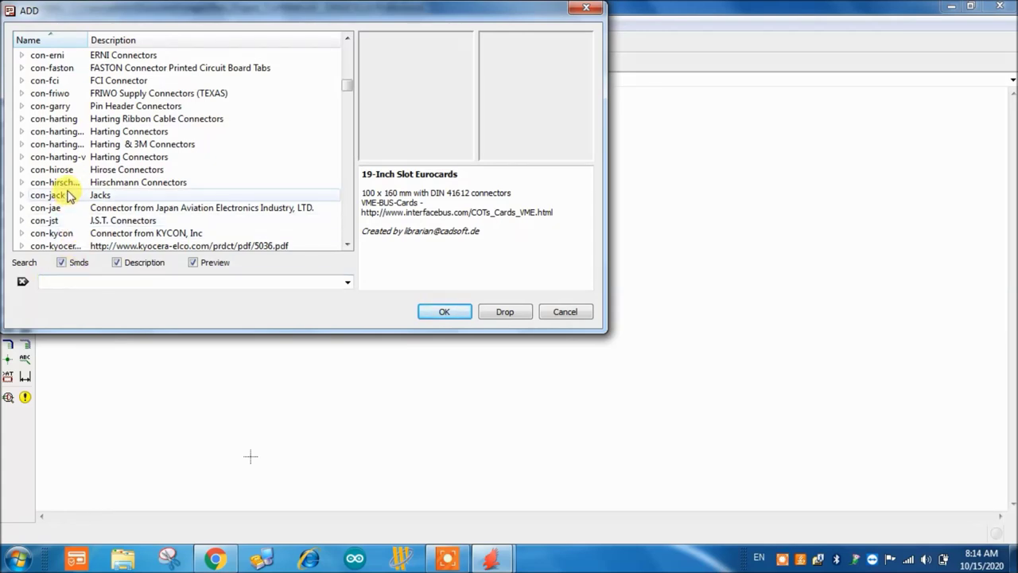
scroll(68, 195, "down", 6)
left_click_drag(350, 95, 348, 121)
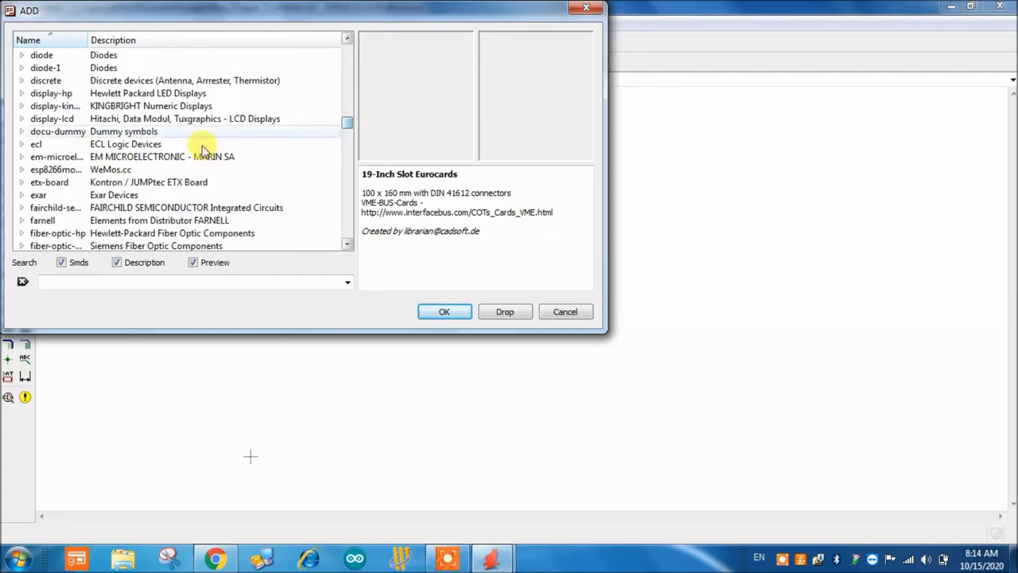
scroll(71, 163, "up", 2)
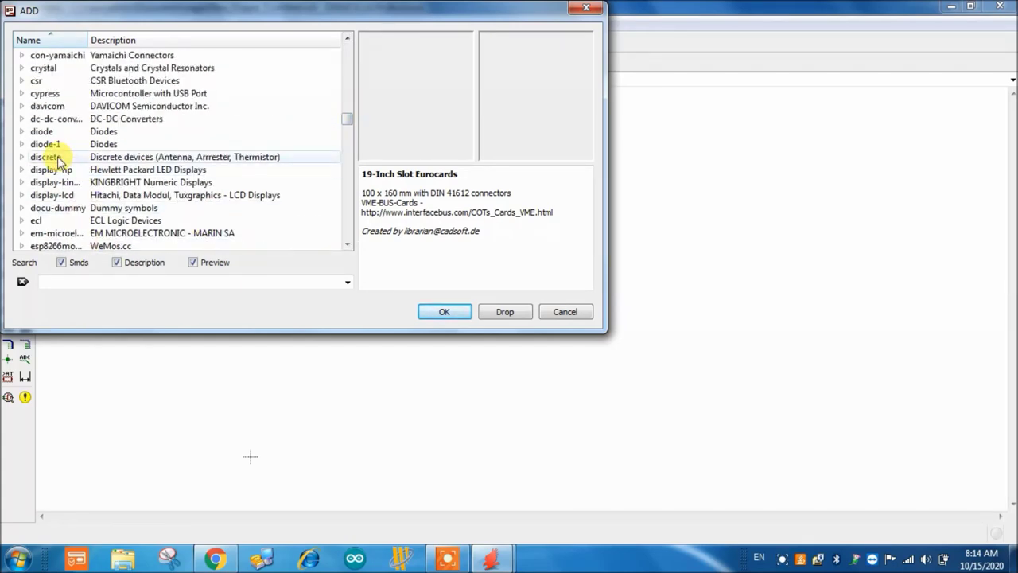
left_click(22, 135)
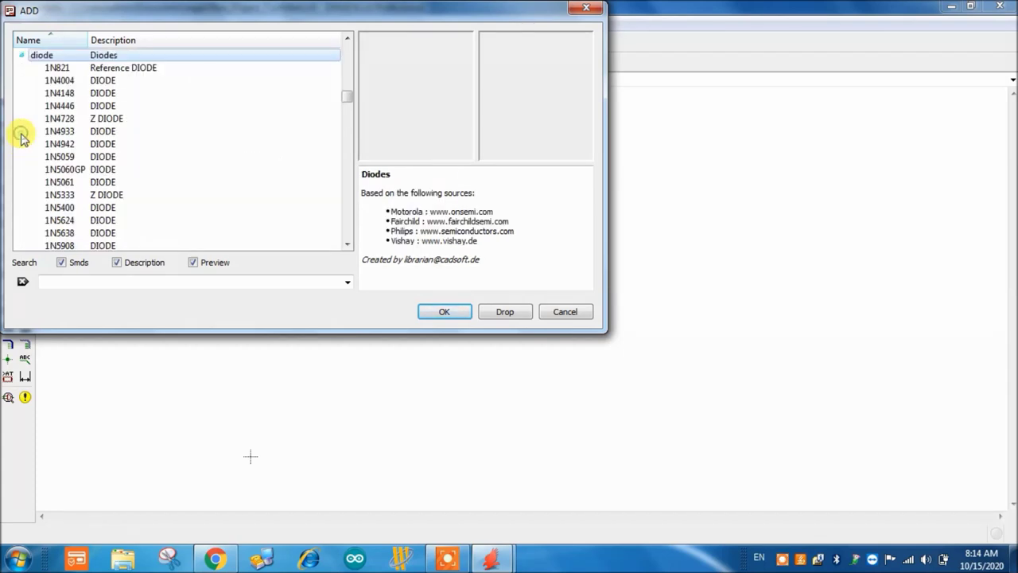
Browse the devices in the diode library and compare their symbols, package previews, diameters and grid spacings
left_click(87, 68)
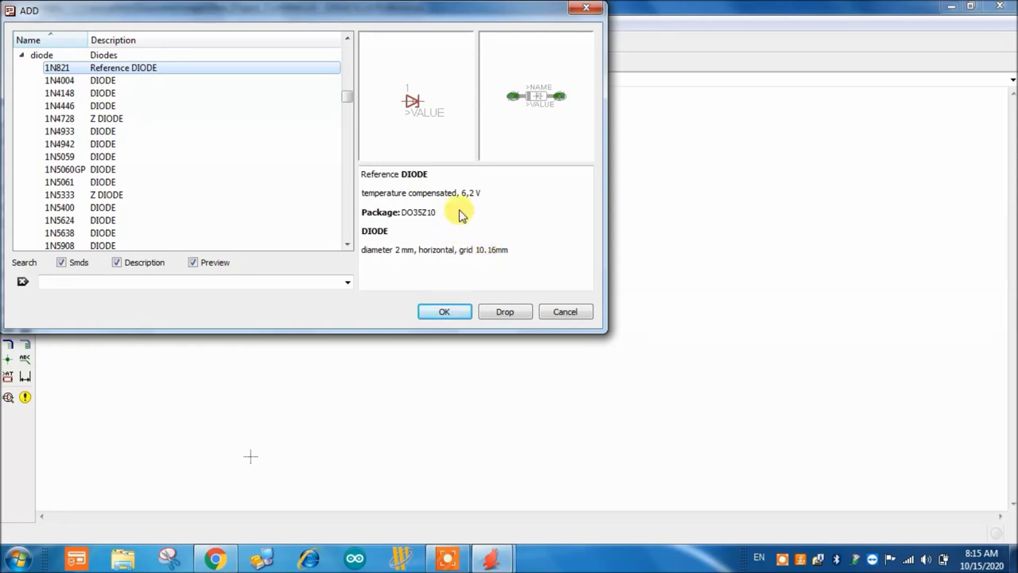
left_click(109, 83)
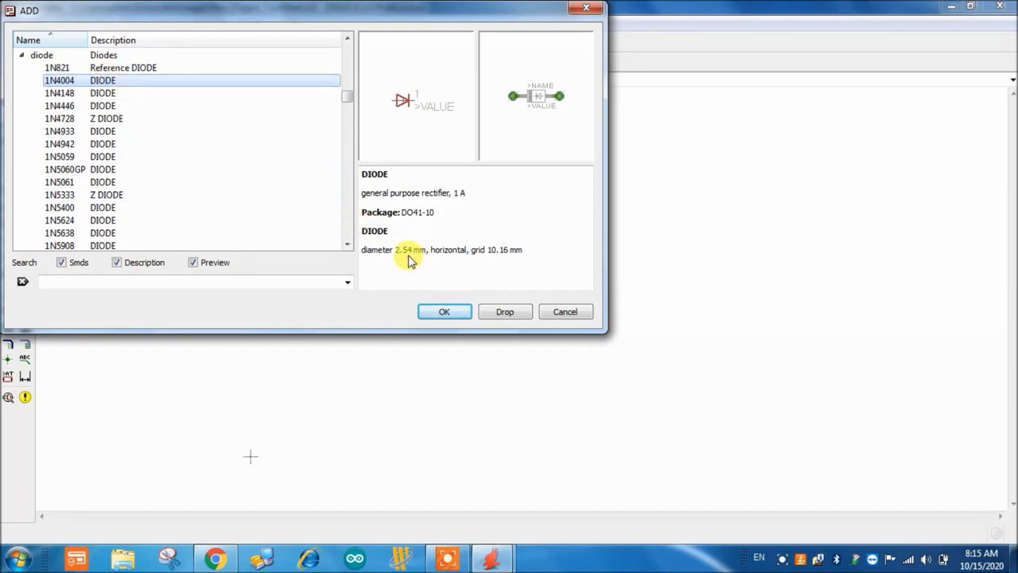
key("Up")
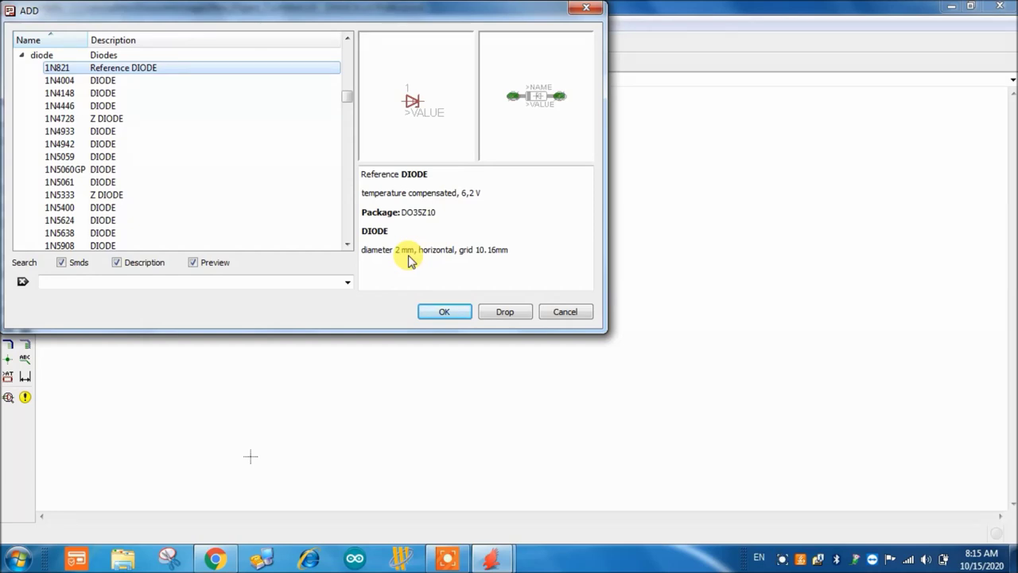
key("Down")
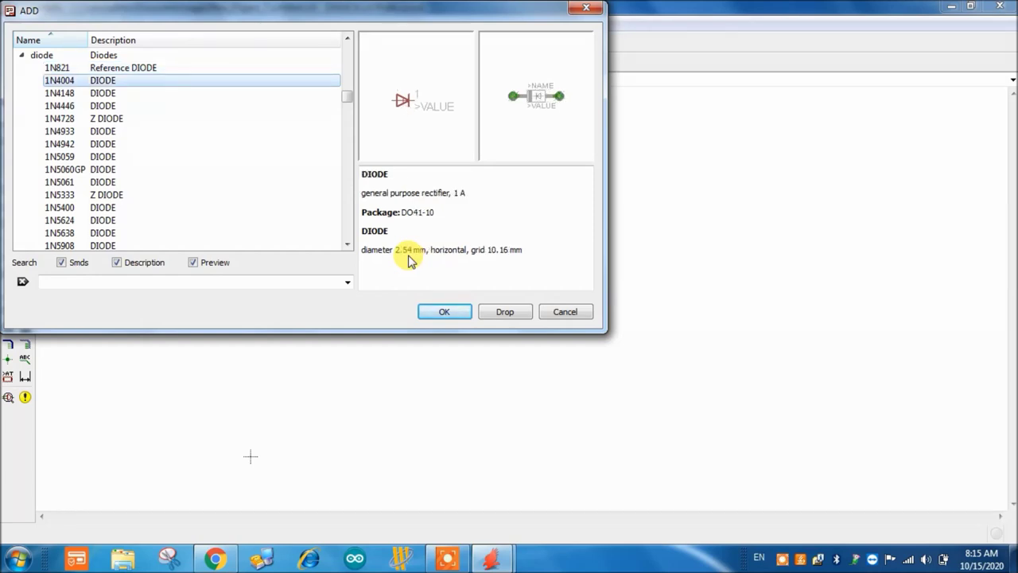
key("Down")
key("Down")
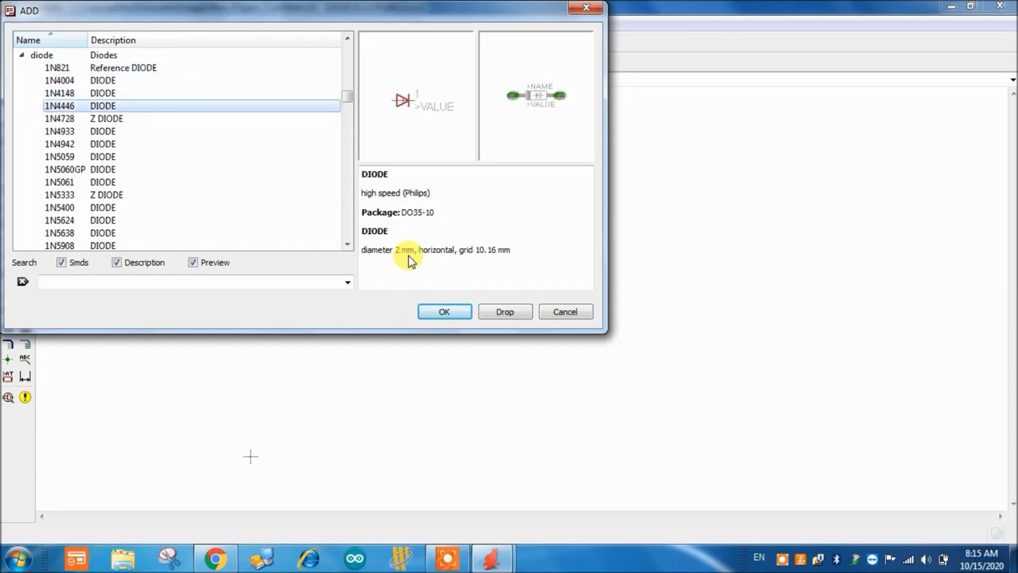
key("Down")
key("Down")
key("Down")
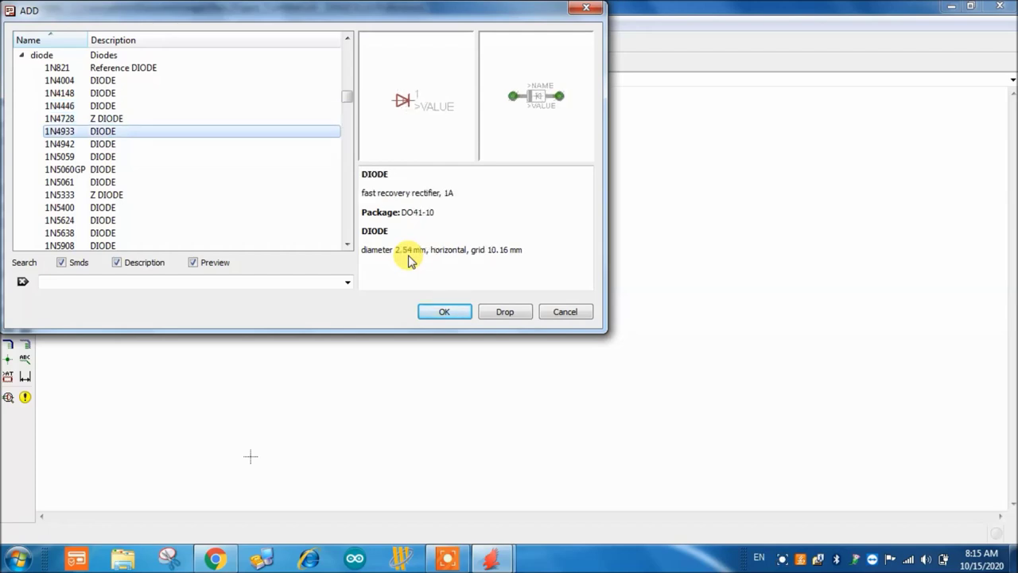
key("Down")
key("Down")
key("Down")
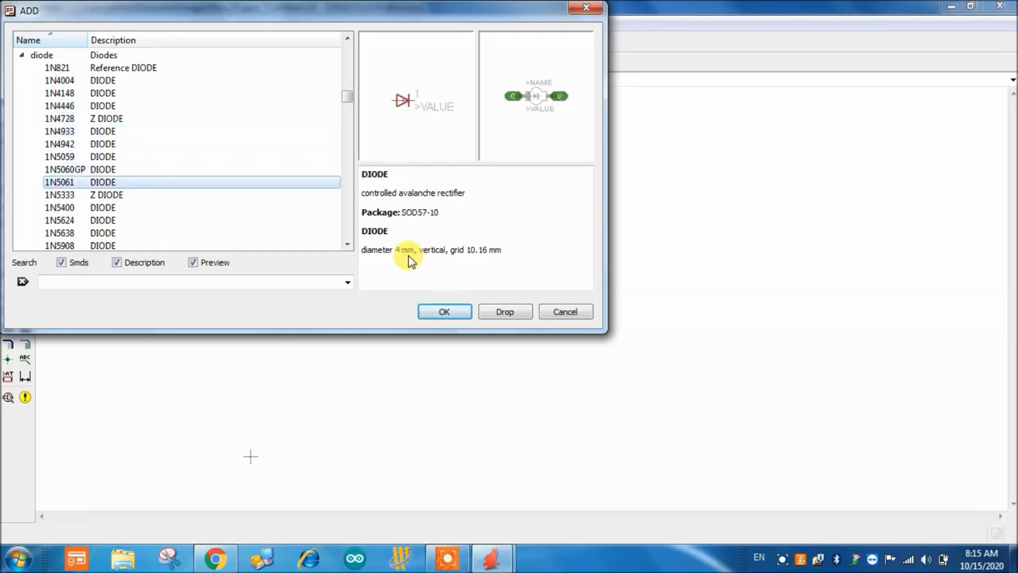
key("Down")
key("Down")
key("Down")
key("Down")
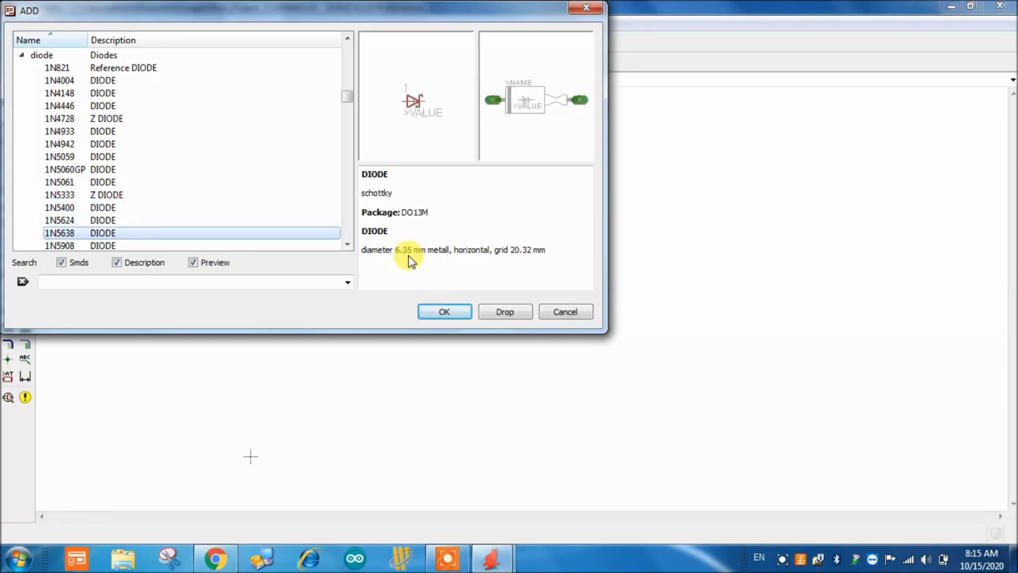
key("Up")
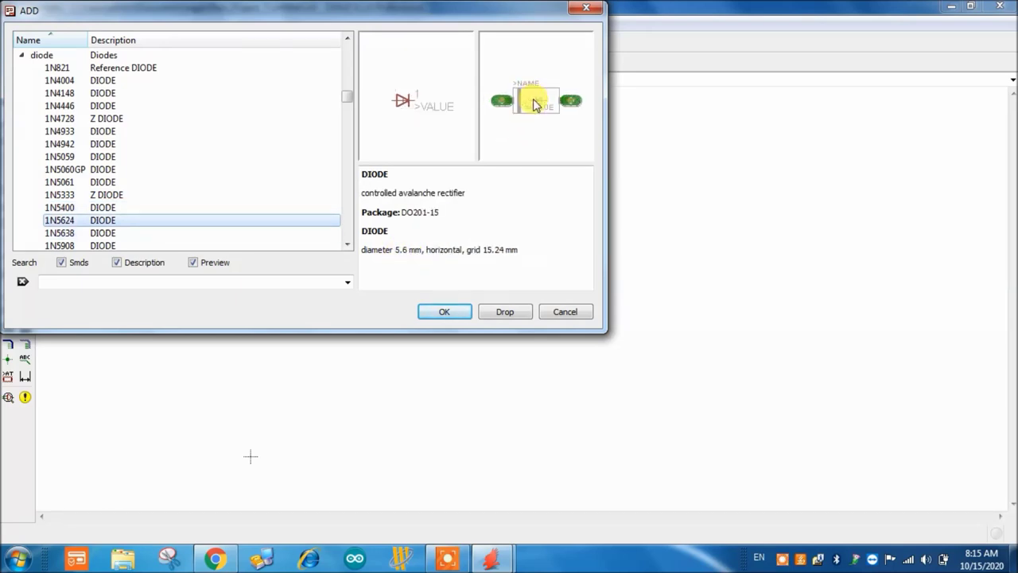
key("Up")
key("Up")
key("Up")
key("Up")
key("Up")
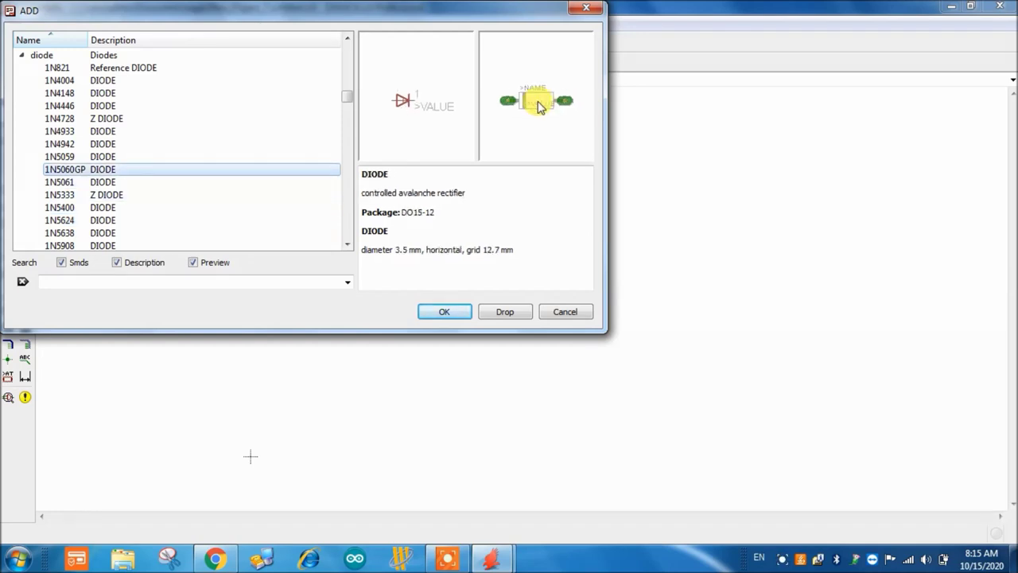
key("Down")
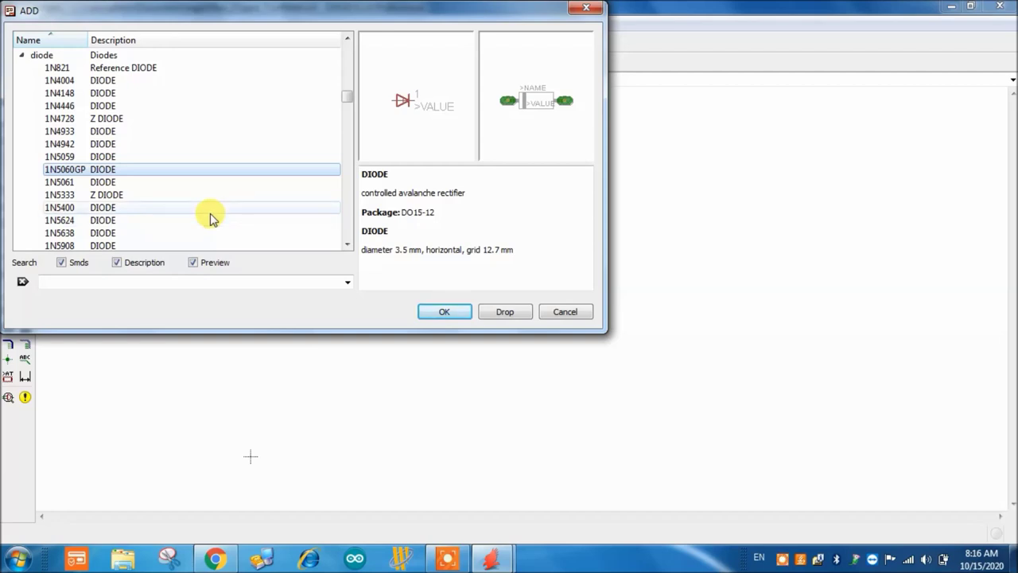
key("Down")
key("Down")
key("Down")
key("Down")
key("Down")
key("Down")
key("Down")
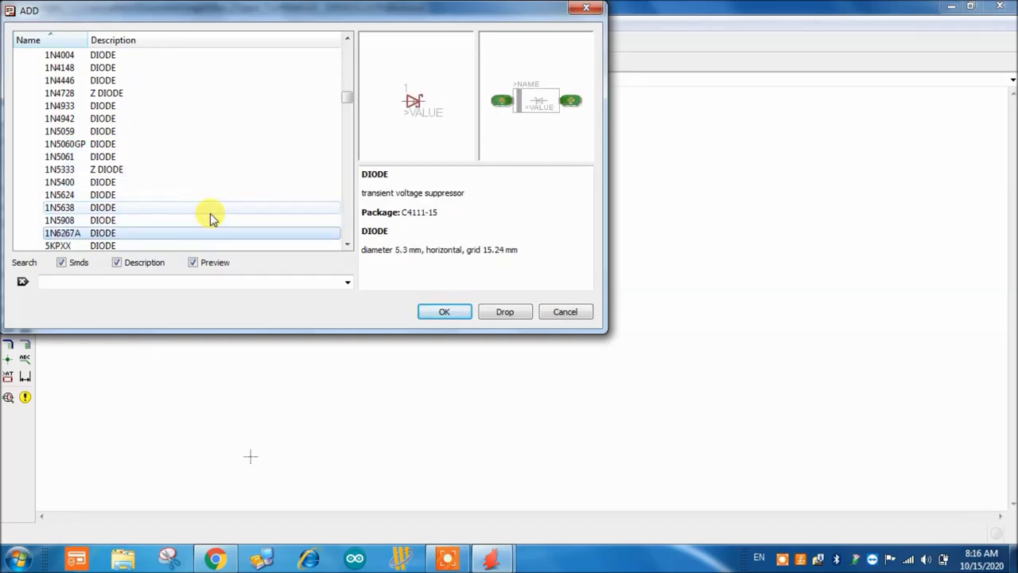
key("Down")
key("Down")
key("Down")
key("Down")
key("Down")
key("Down")
key("Down")
key("Down")
key("Down")
key("Down")
key("Up")
key("Up")
key("Up")
key("Up")
key("Up")
key("Up")
key("Up")
key("Up")
key("Up")
key("Up")
key("Up")
key("Up")
key("Up")
key("Up")
key("Up")
key("Up")
key("Up")
key("Up")
key("Up")
key("Up")
key("Up")
key("Up")
key("Up")
key("Up")
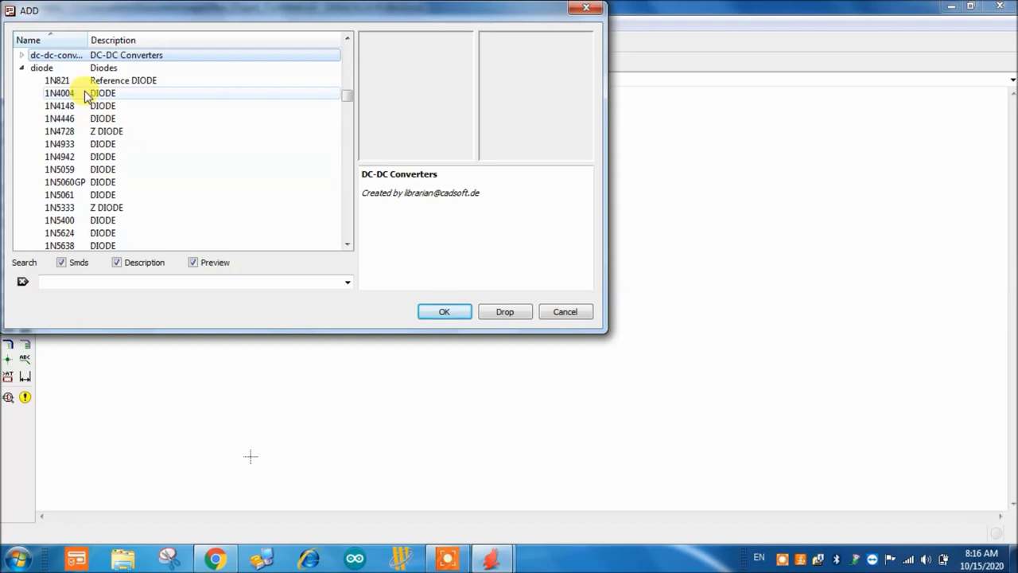
Place four 1N4004 diodes on the schematic in an arrangement of two rows and two columns
left_click(86, 94)
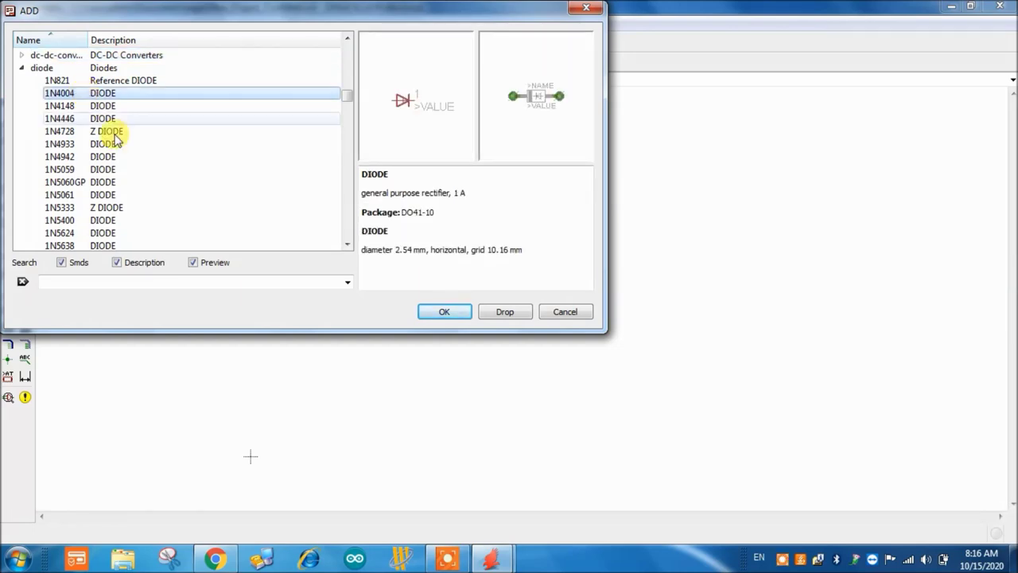
left_click(444, 311)
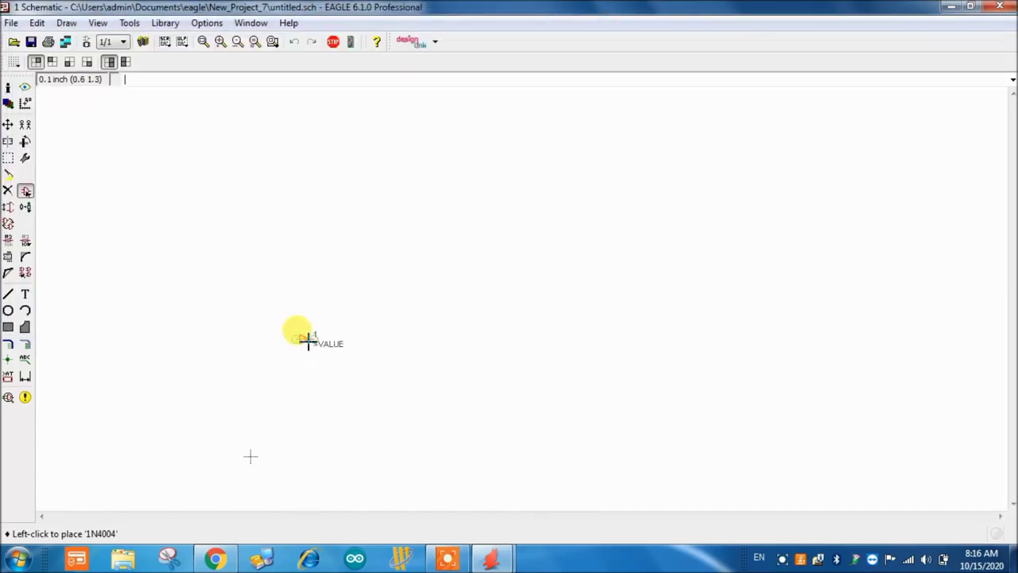
left_click(319, 303)
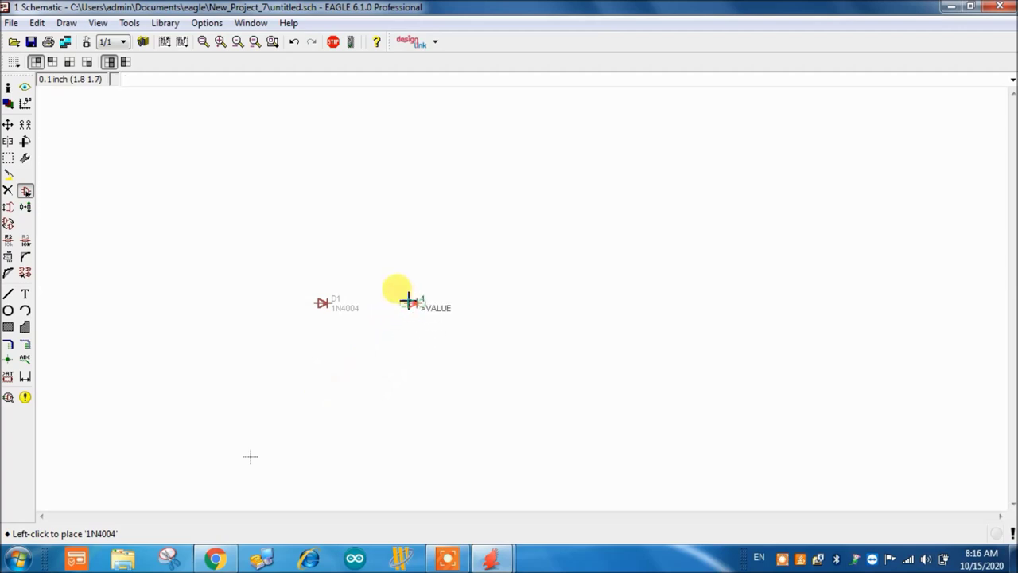
left_click(409, 302)
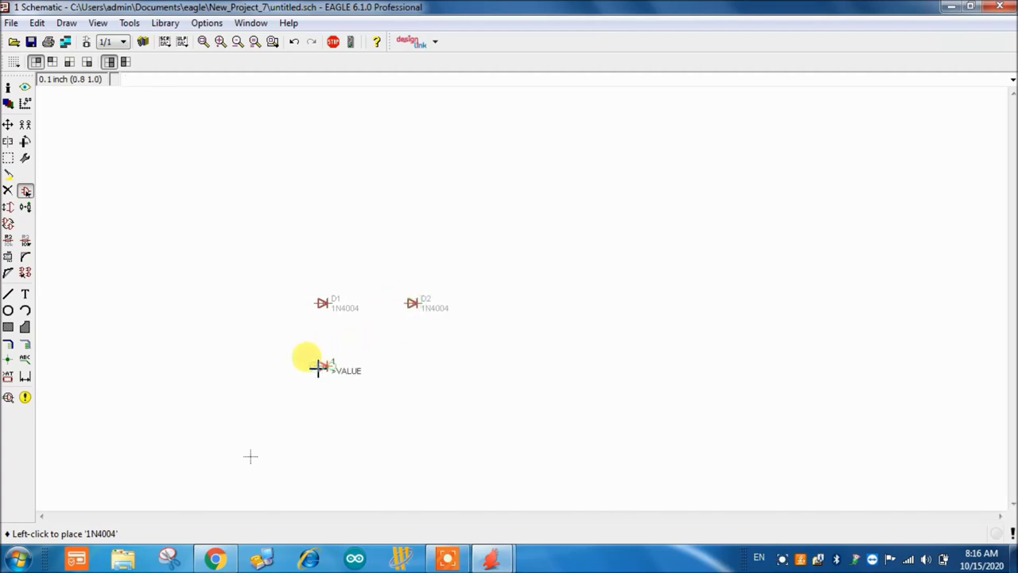
left_click(318, 367)
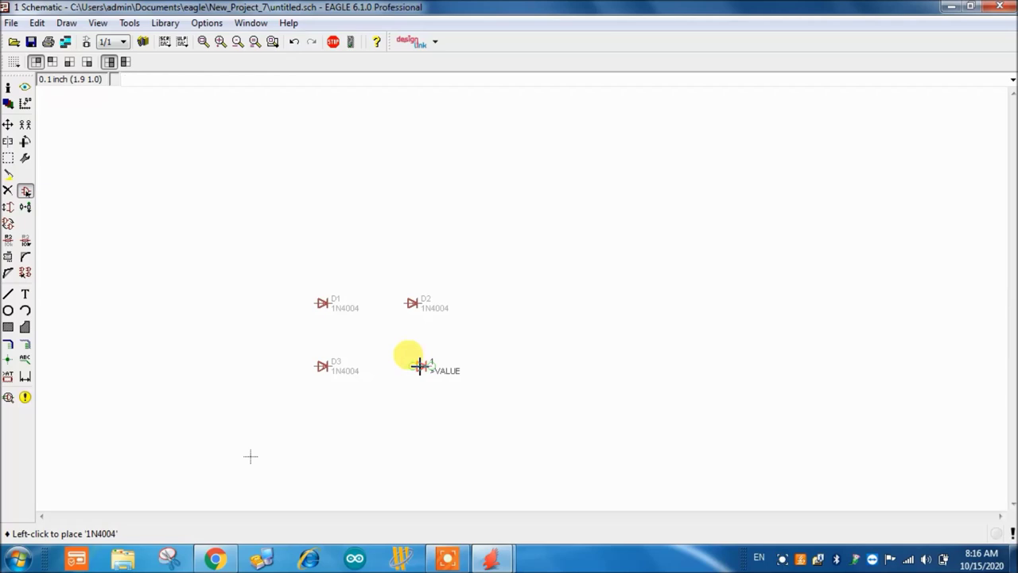
left_click(412, 366)
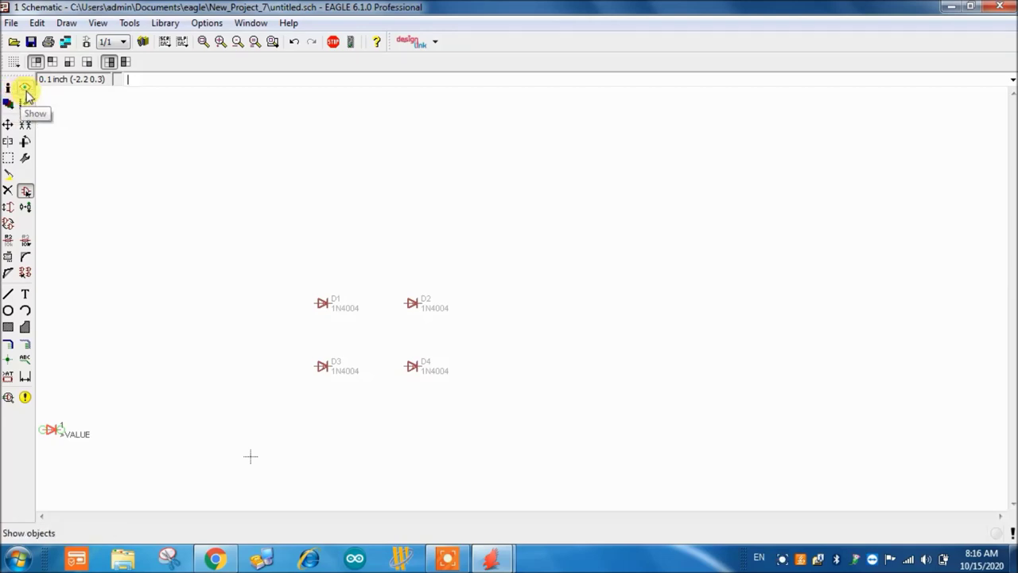
Reopen the part library and compare the package details of the 1N4148, 1N4446, 1N5060GP and 1N5333 diodes
left_click(26, 190)
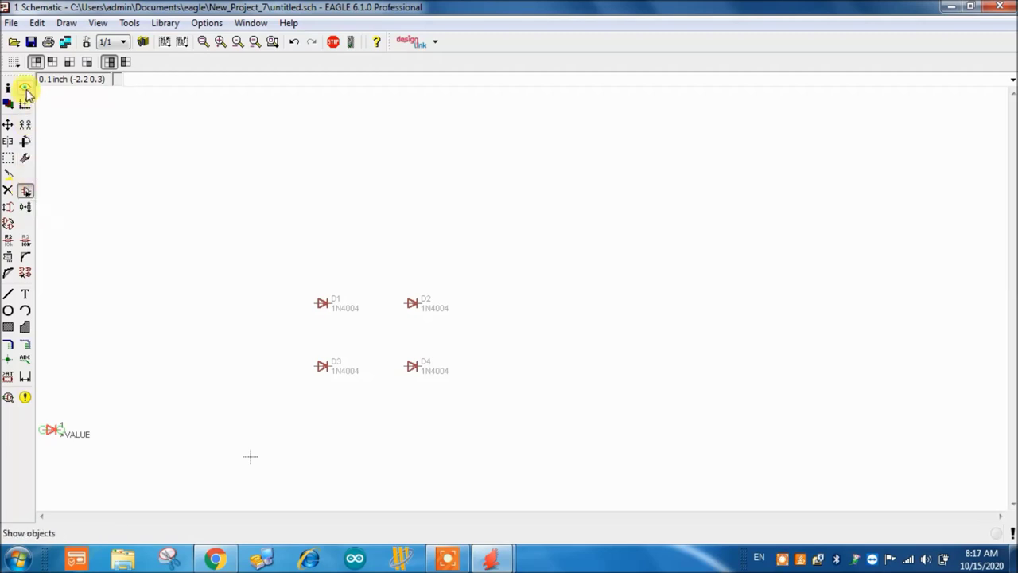
left_click(27, 192)
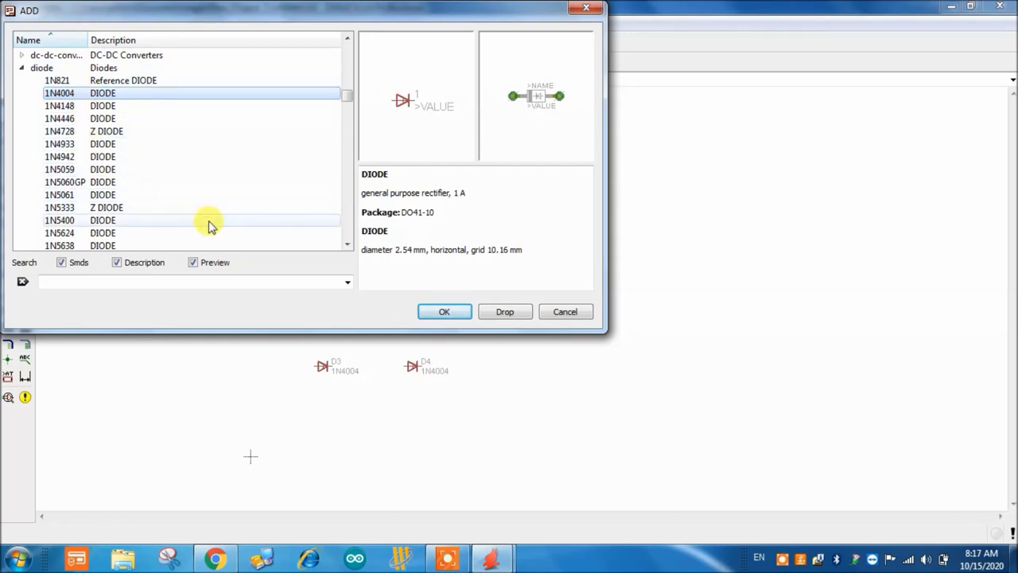
left_click(116, 108)
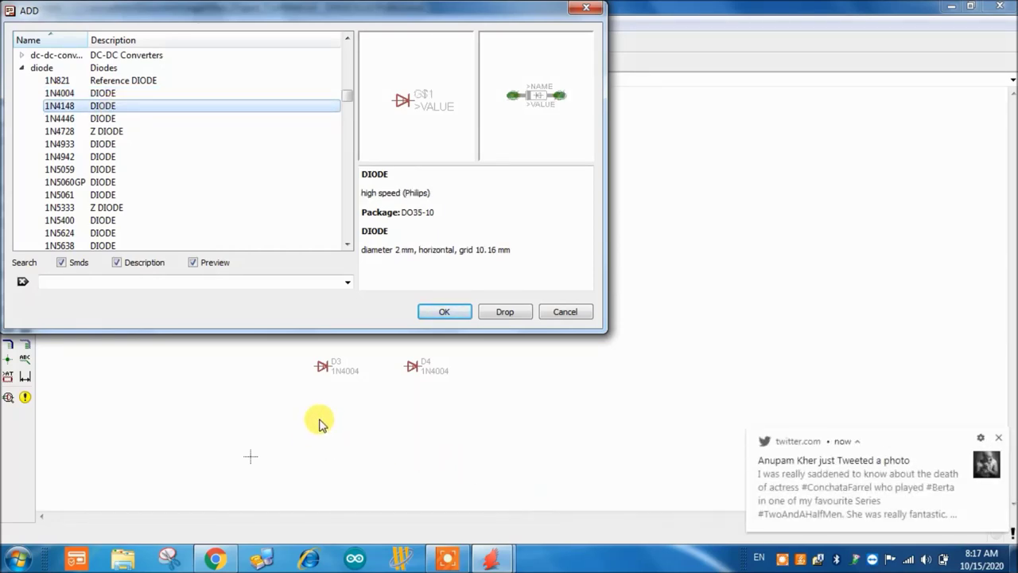
left_click(998, 437)
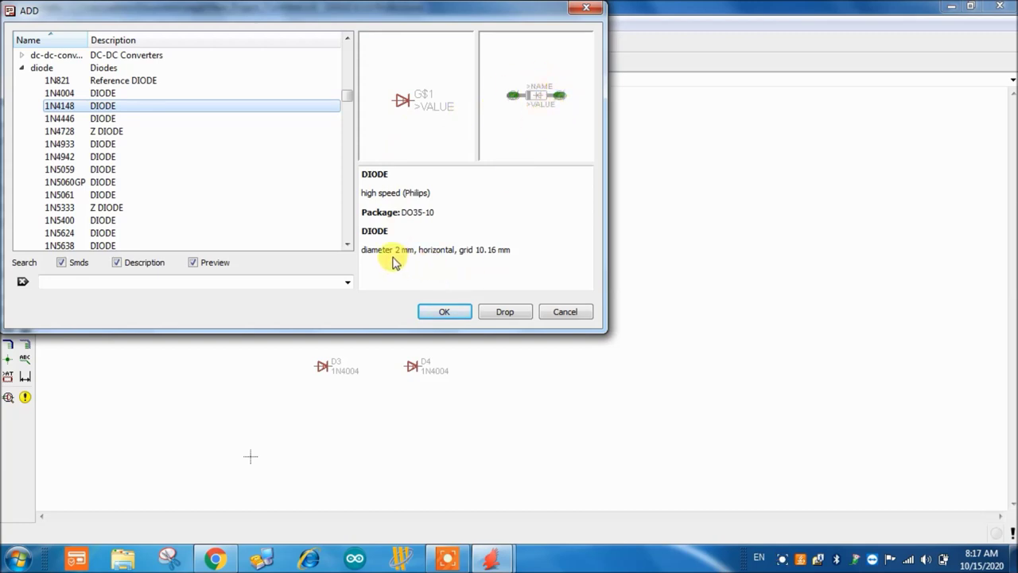
left_click(101, 118)
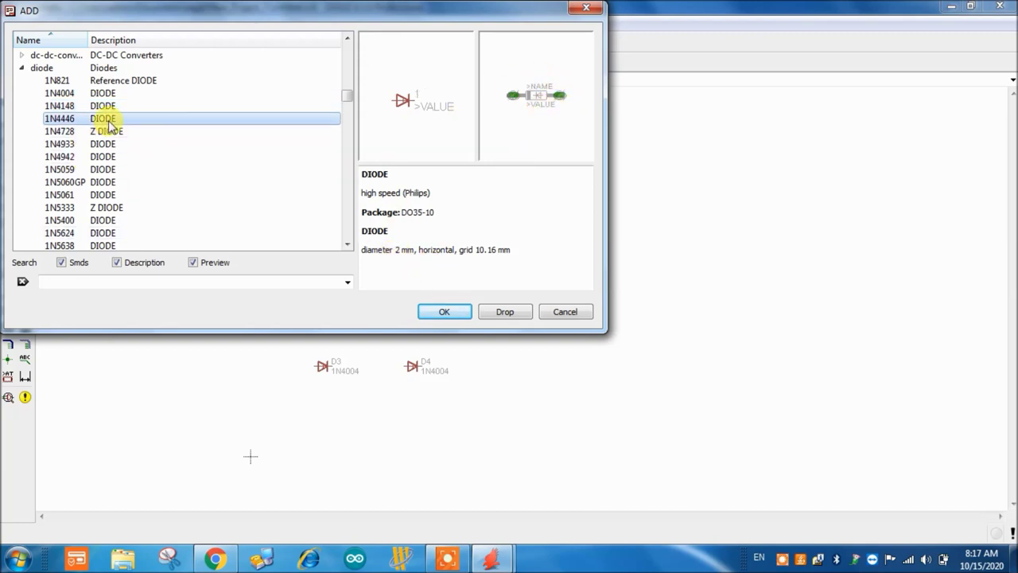
left_click(102, 183)
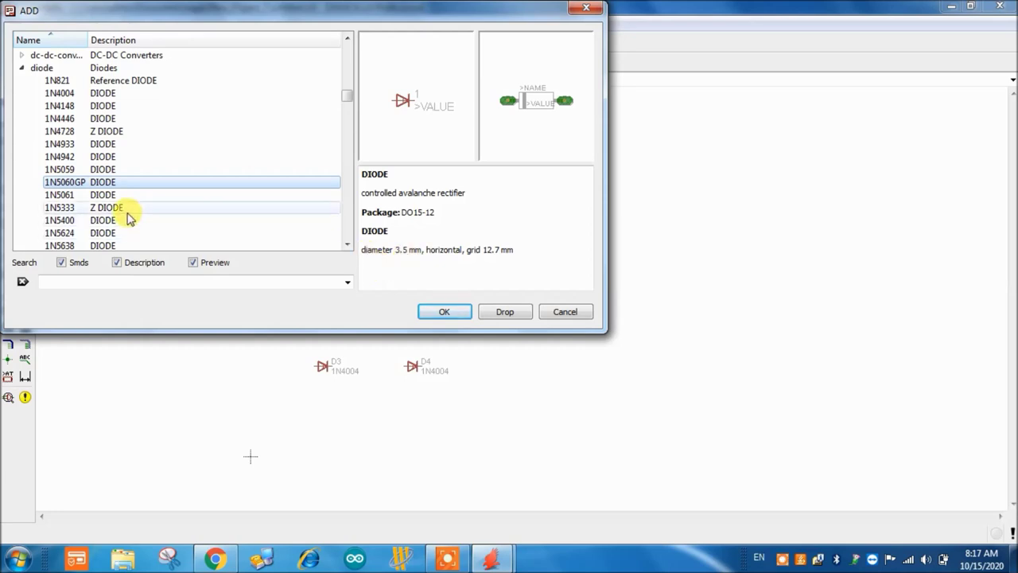
left_click(118, 210)
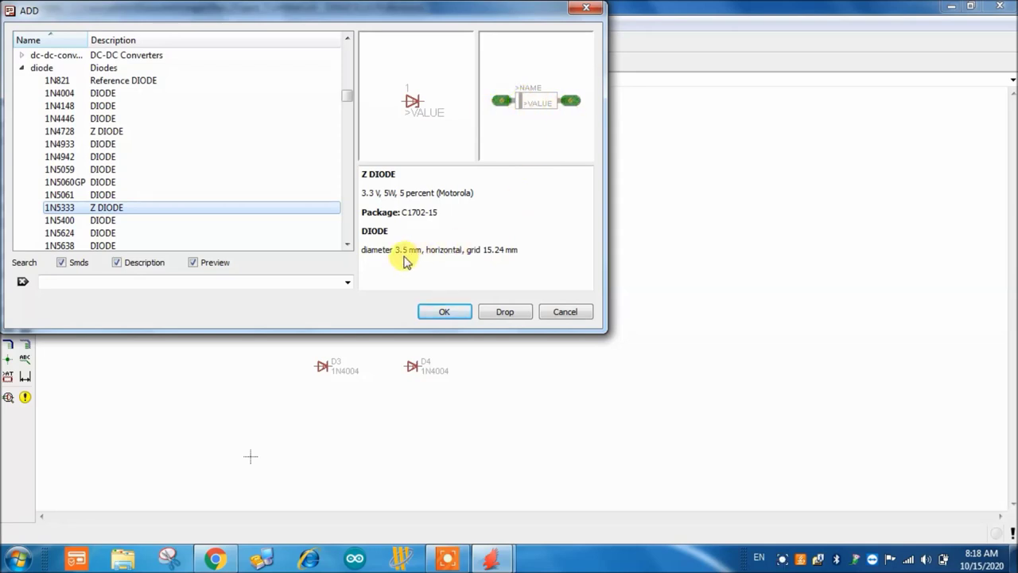
Place a fifth 1N4004 diode on the schematic directly above D1
left_click(86, 96)
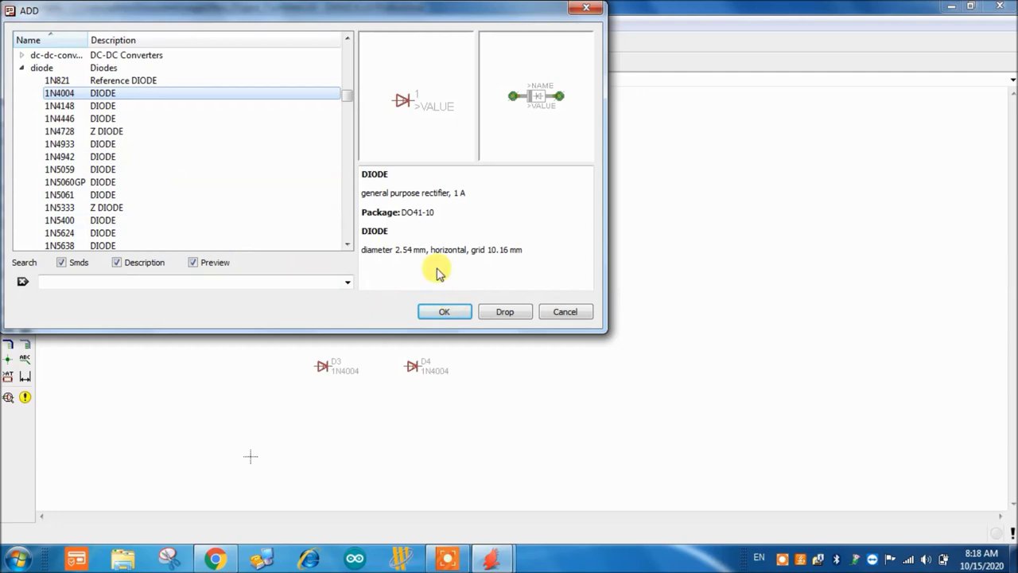
left_click(450, 312)
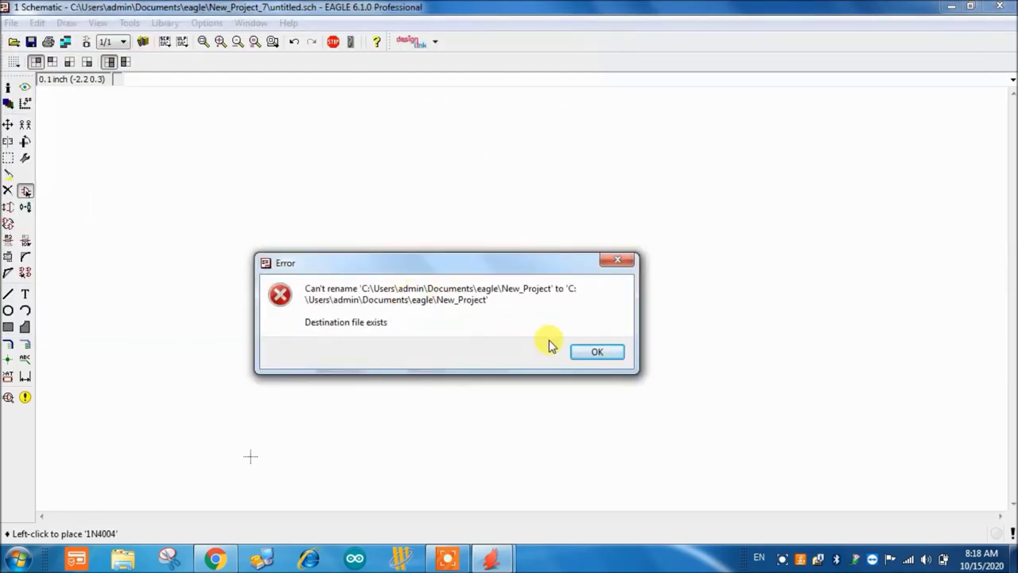
left_click(592, 352)
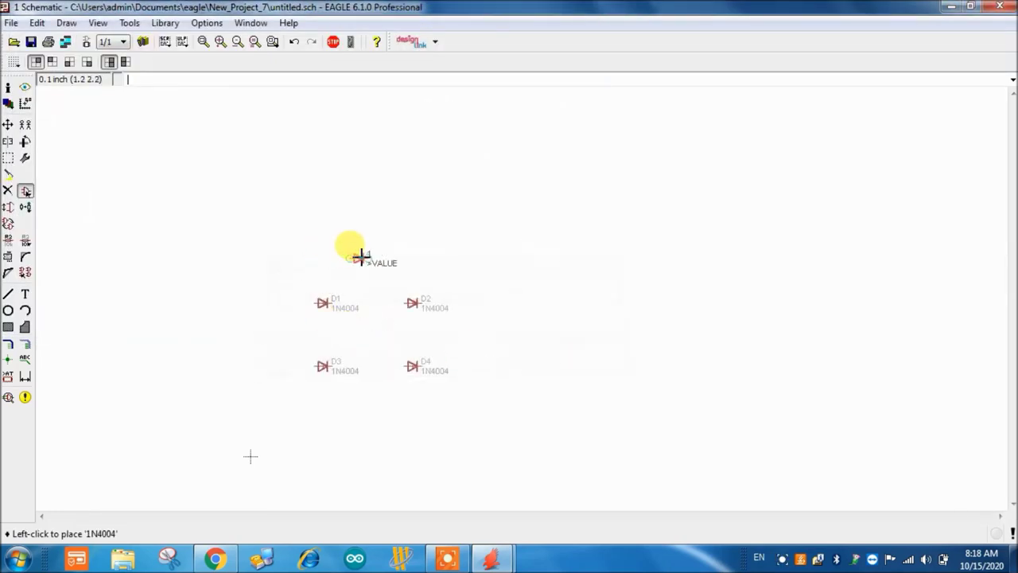
scroll(362, 242, "up", 1)
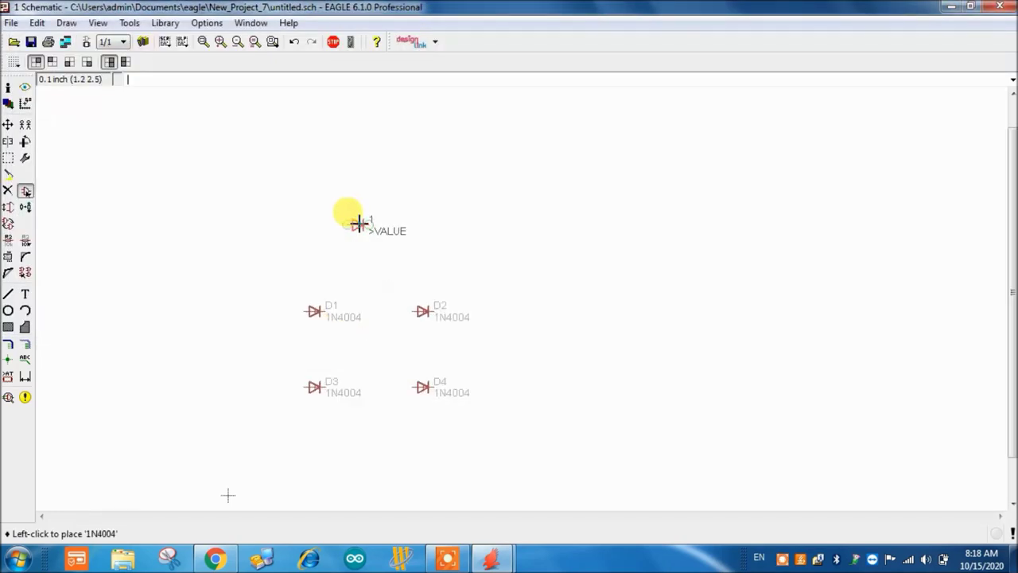
left_click(316, 246)
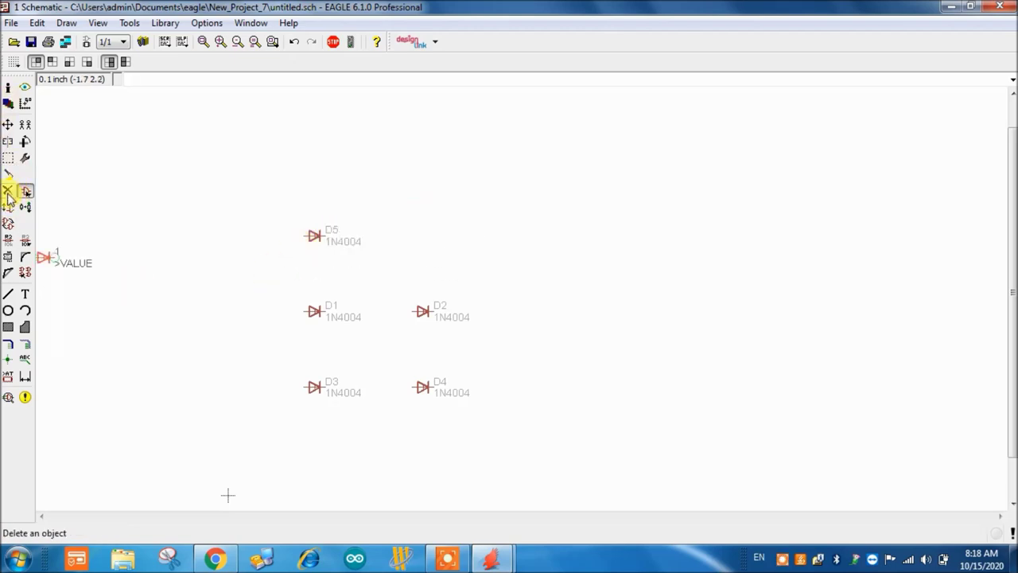
Delete the extra 1N4004 diode above D1 from the schematic
left_click(8, 193)
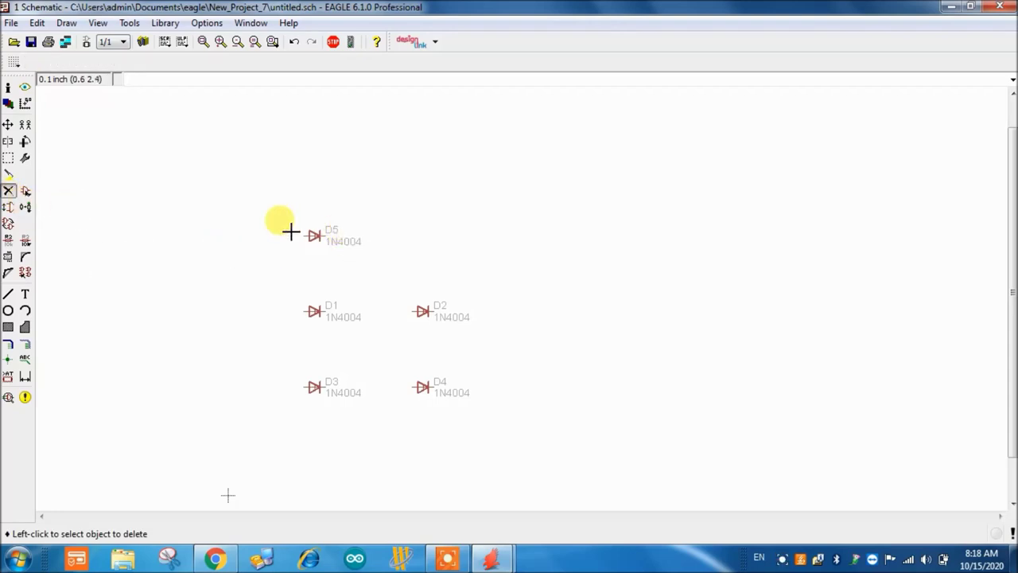
scroll(313, 236, "up", 2)
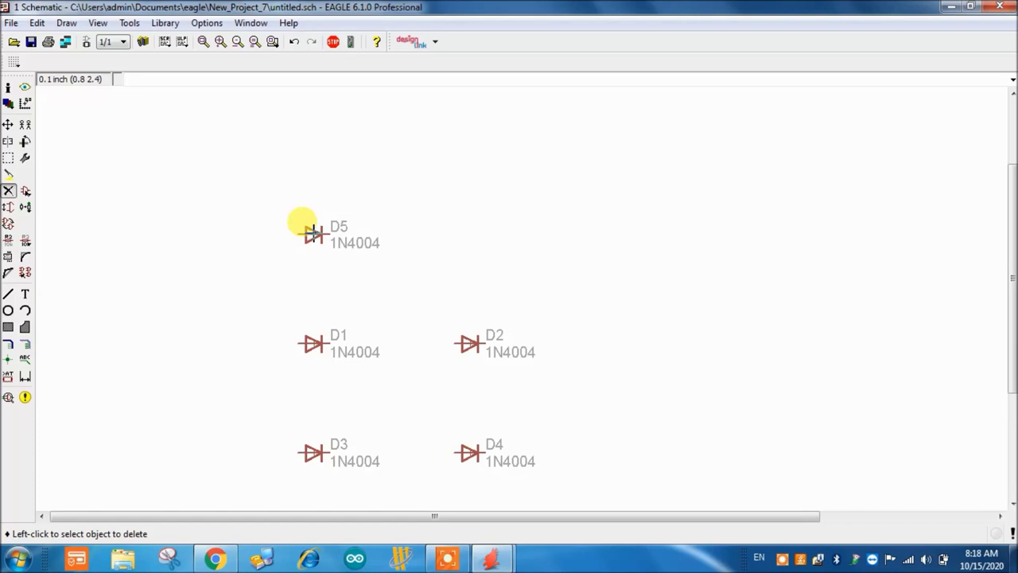
left_click(314, 232)
scroll(316, 222, "down", 2)
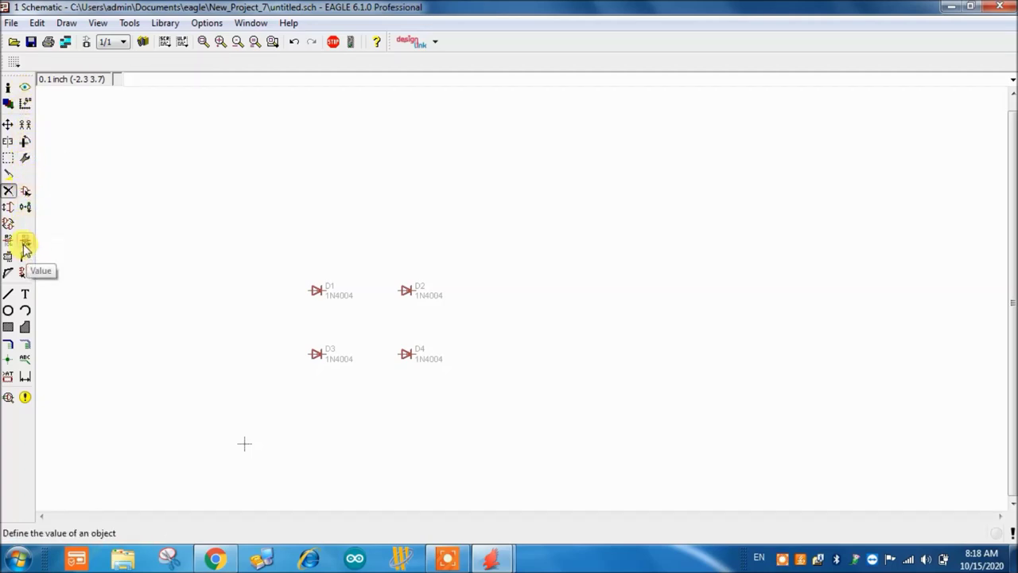
Start the Net command and inspect the four diodes and the area around them at close and wide views
left_click(26, 344)
scroll(368, 284, "up", 1)
scroll(306, 298, "up", 2)
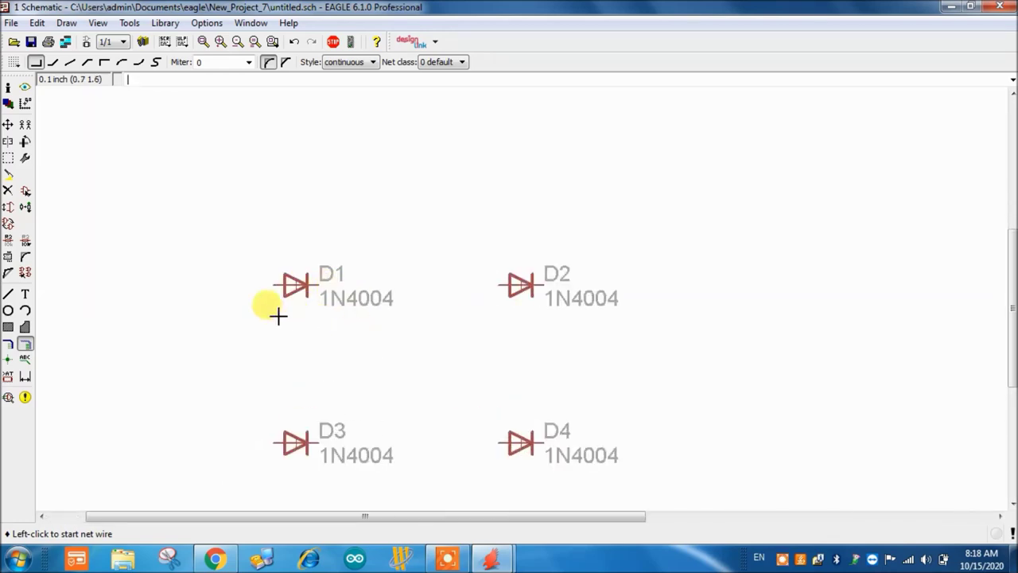
scroll(351, 362, "up", 2)
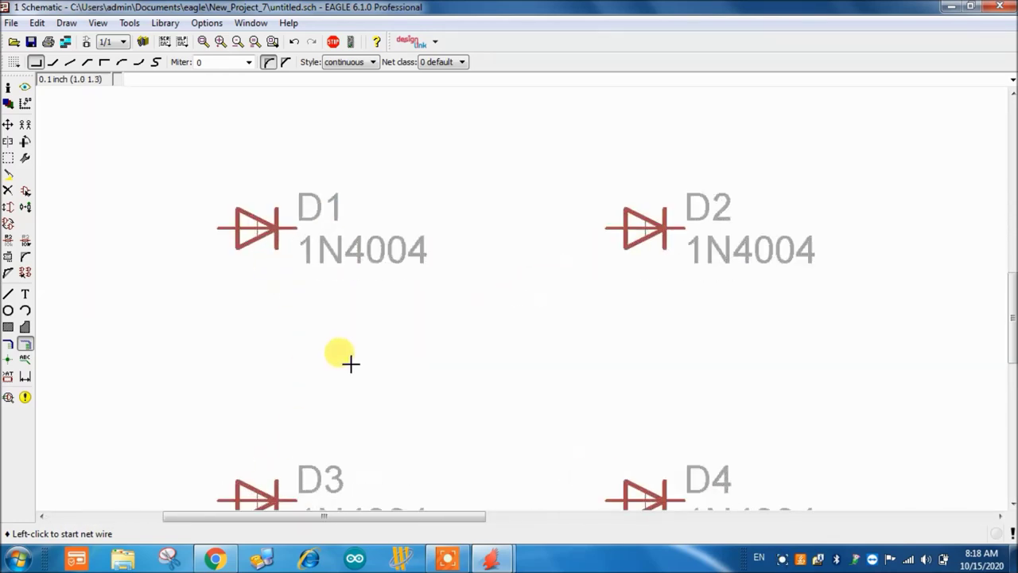
scroll(351, 362, "down", 2)
scroll(351, 362, "up", 2)
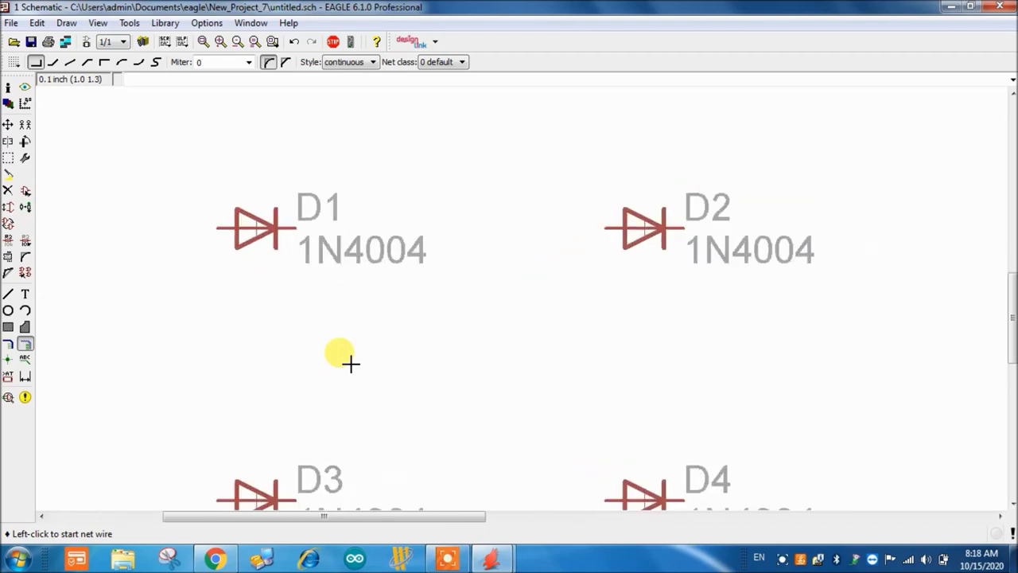
scroll(352, 296, "down", 2)
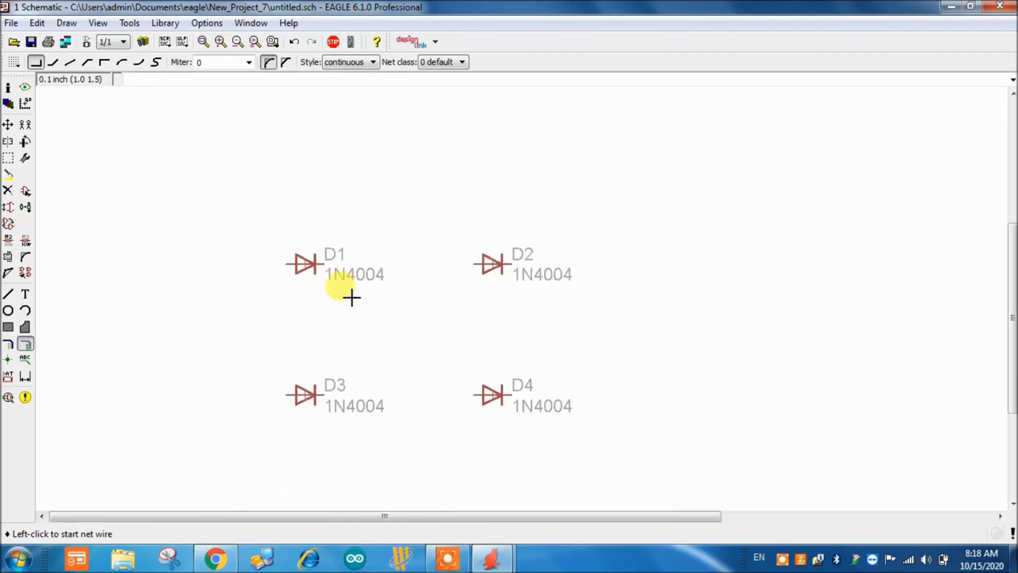
scroll(352, 296, "up", 3)
scroll(351, 297, "down", 4)
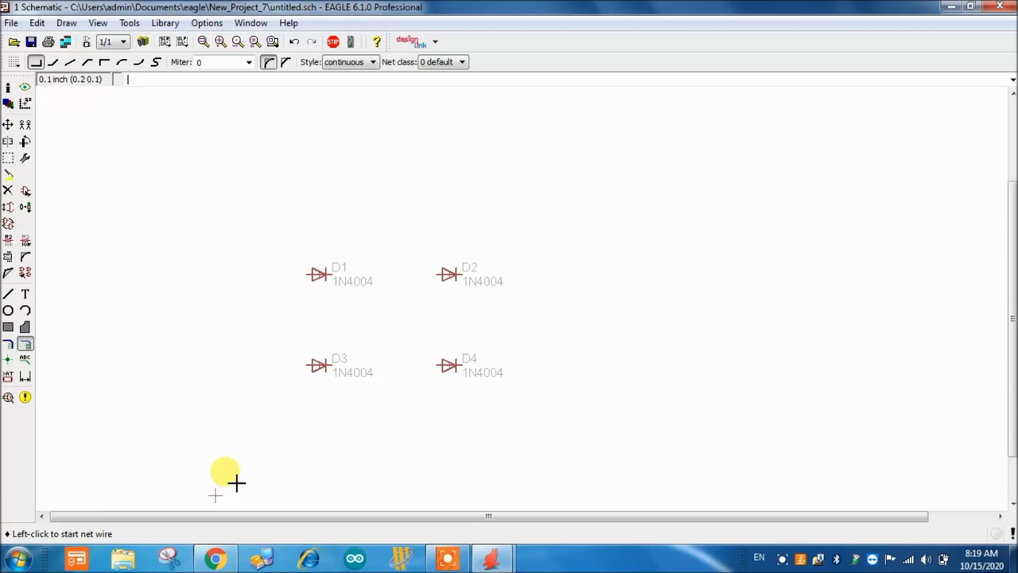
scroll(236, 482, "up", 5)
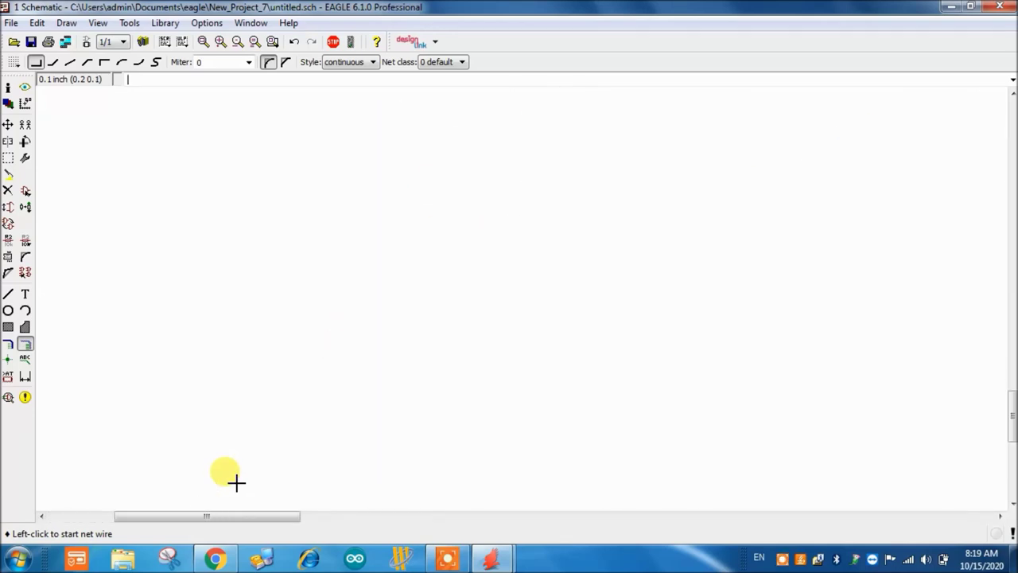
scroll(237, 482, "down", 5)
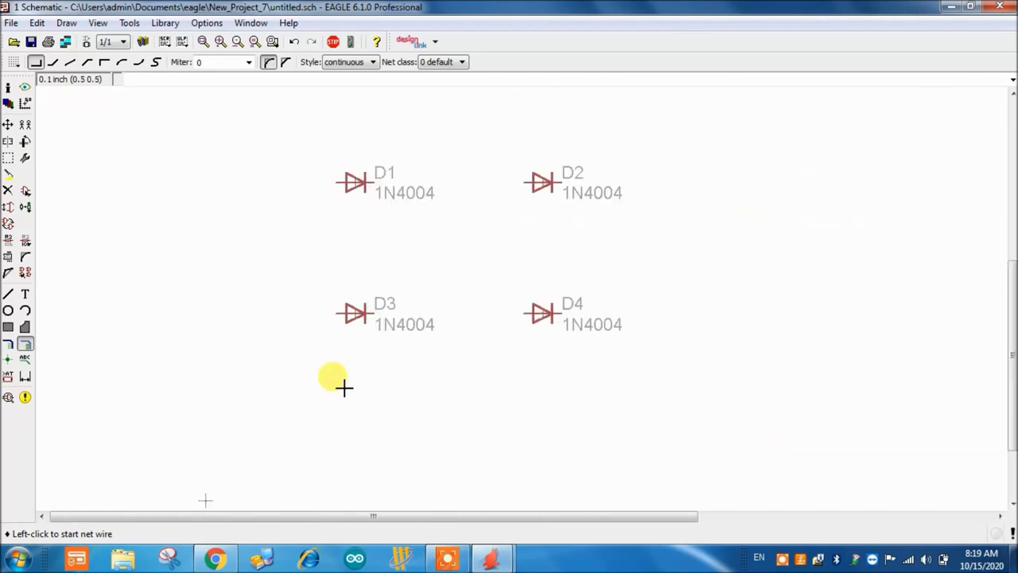
scroll(466, 254, "up", 3)
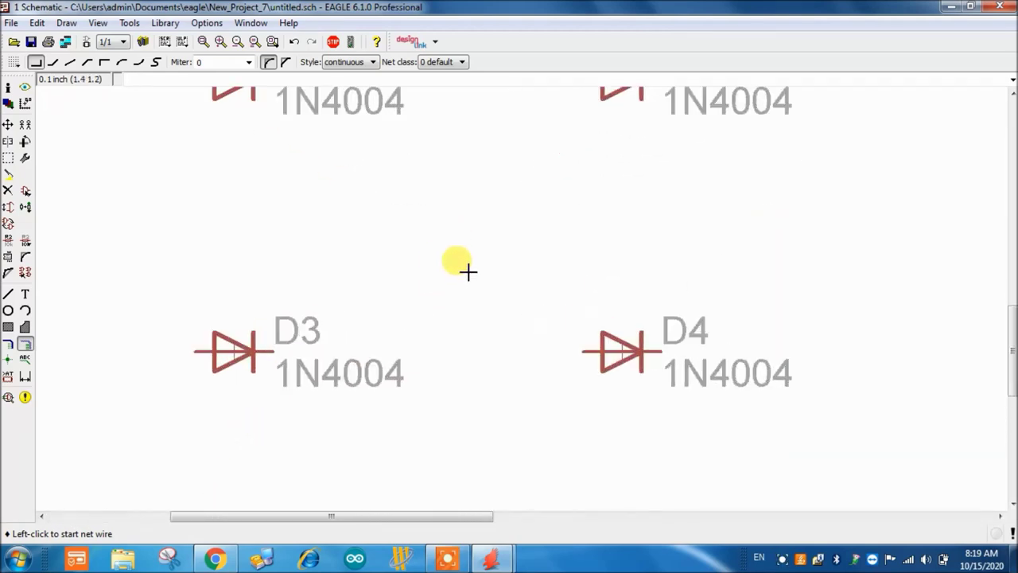
scroll(467, 273, "down", 4)
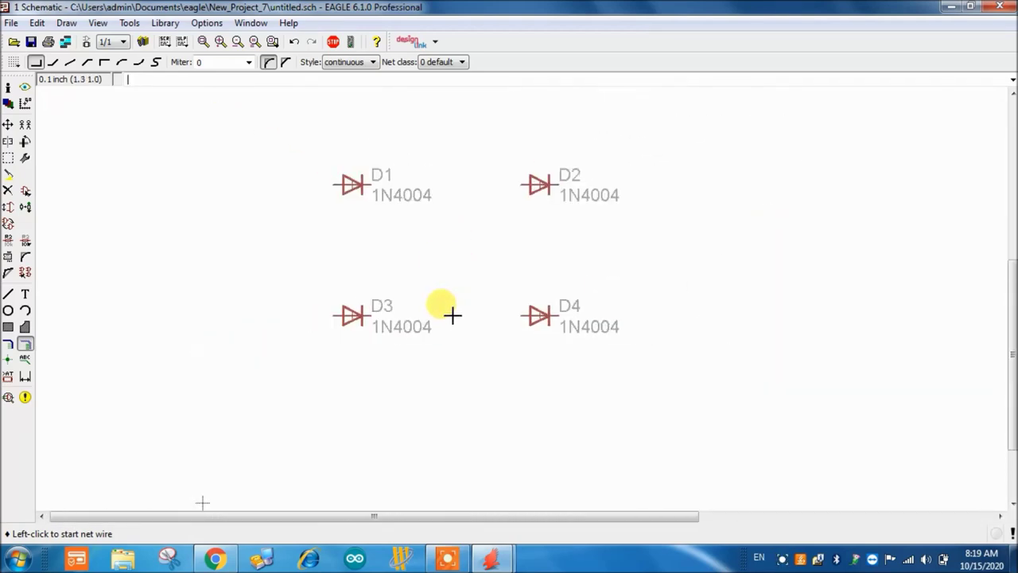
Wire D1's cathode to D2's anode with a net, and route D1's anode around the outside to D3's anode
left_click(26, 347)
scroll(384, 204, "up", 2)
left_click(384, 207)
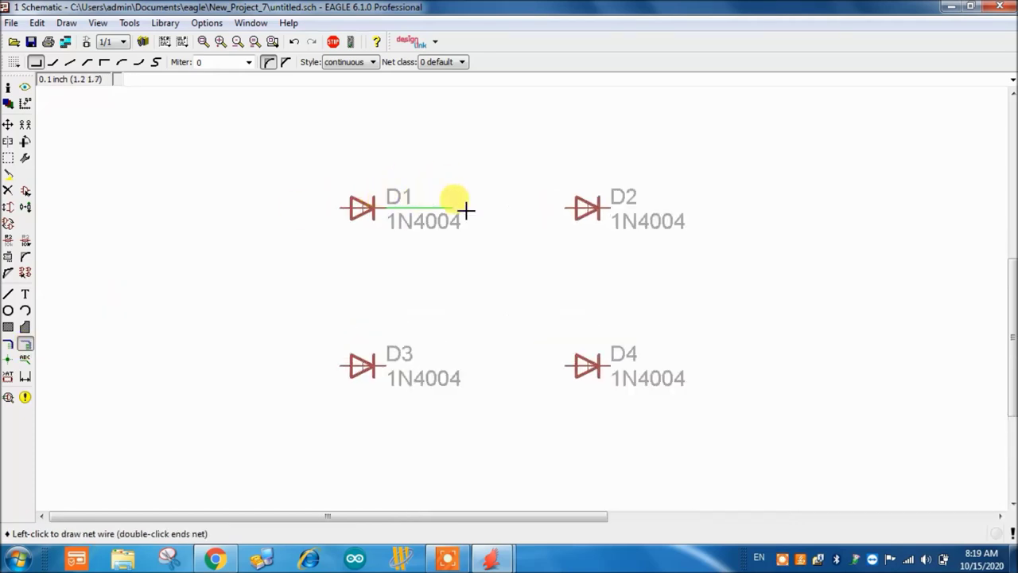
left_click(562, 208)
left_click(338, 207)
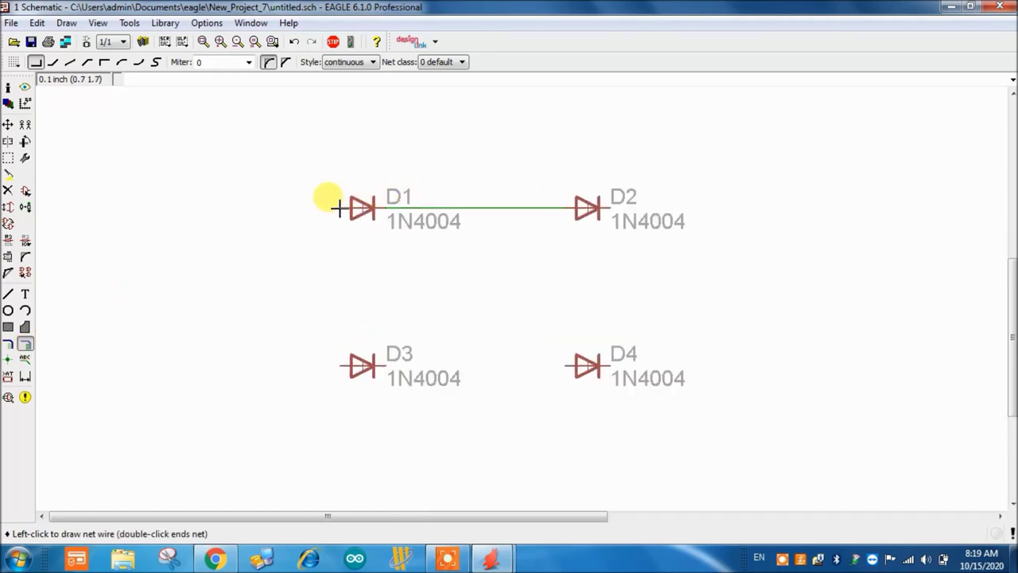
left_click(272, 364)
left_click(335, 364)
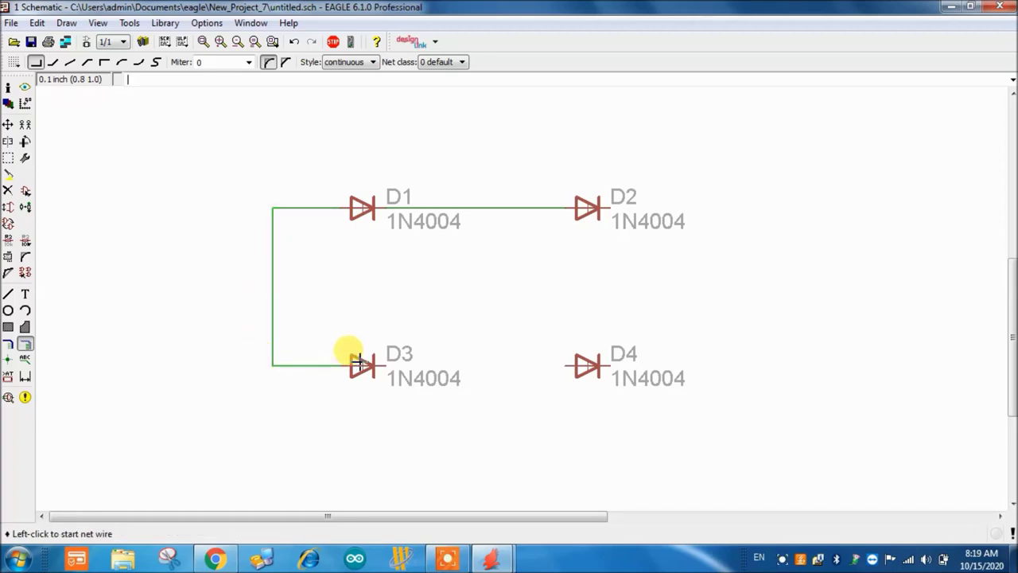
Wire D3's cathode to D4's anode with a net, and route D2's cathode around the outside to D4's cathode
left_click(384, 365)
left_click(566, 365)
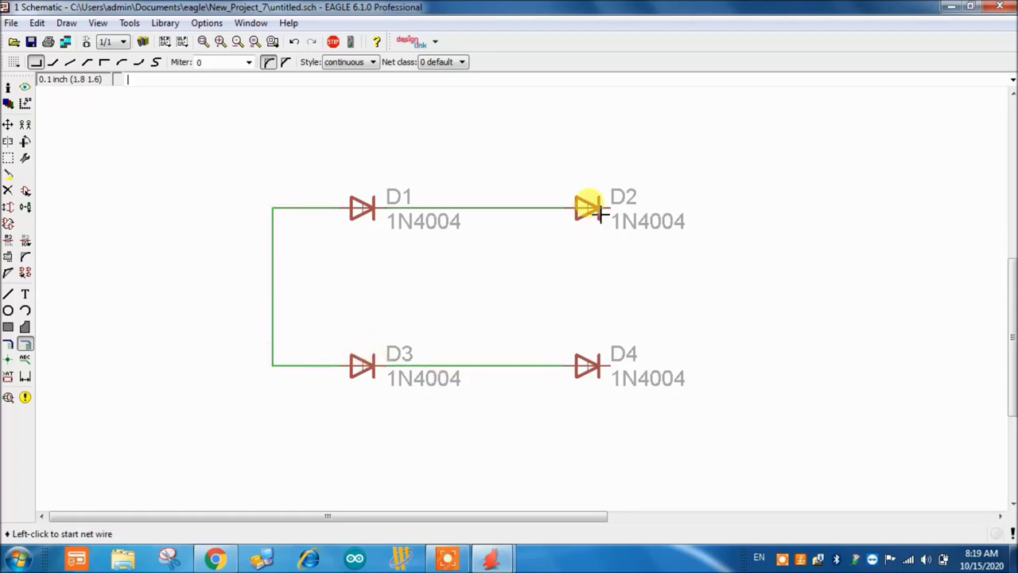
left_click(607, 207)
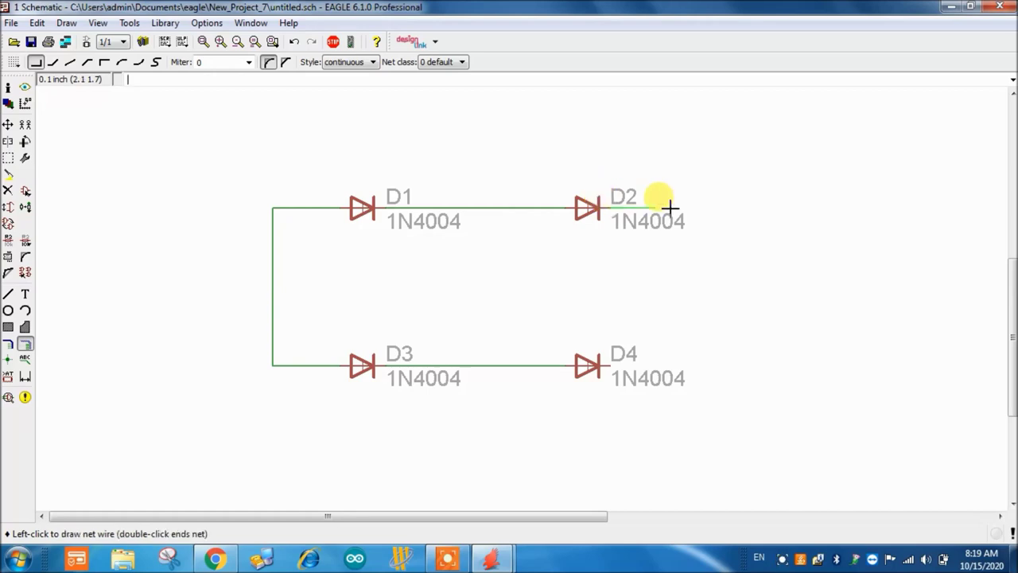
left_click(725, 365)
left_click(606, 366)
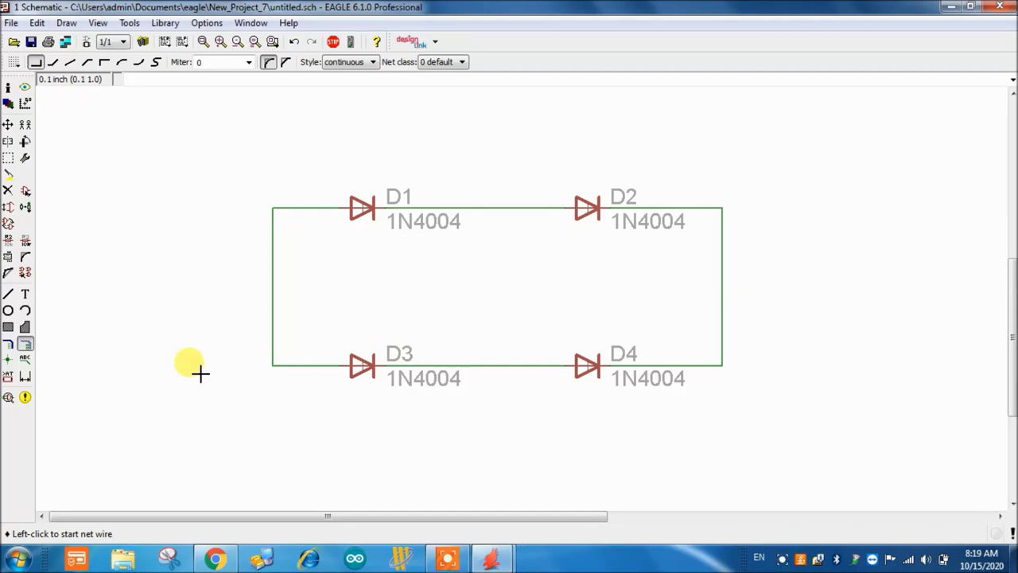
Highlight the net between D1 and D2 with Show and check its connection to both diode pins
left_click(24, 89)
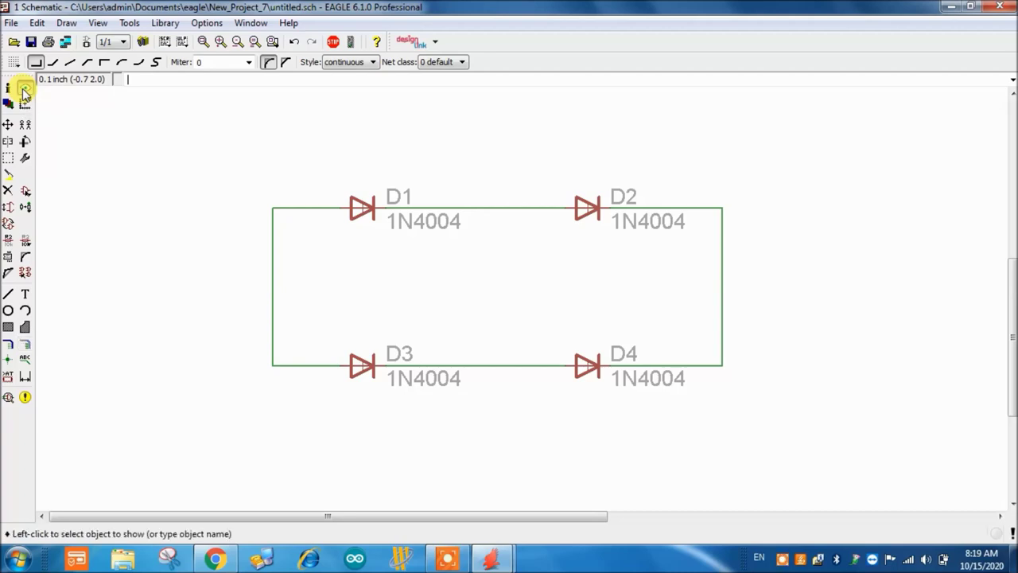
scroll(483, 197, "up", 3)
scroll(471, 214, "up", 2)
left_click(473, 215)
scroll(215, 221, "up", 2)
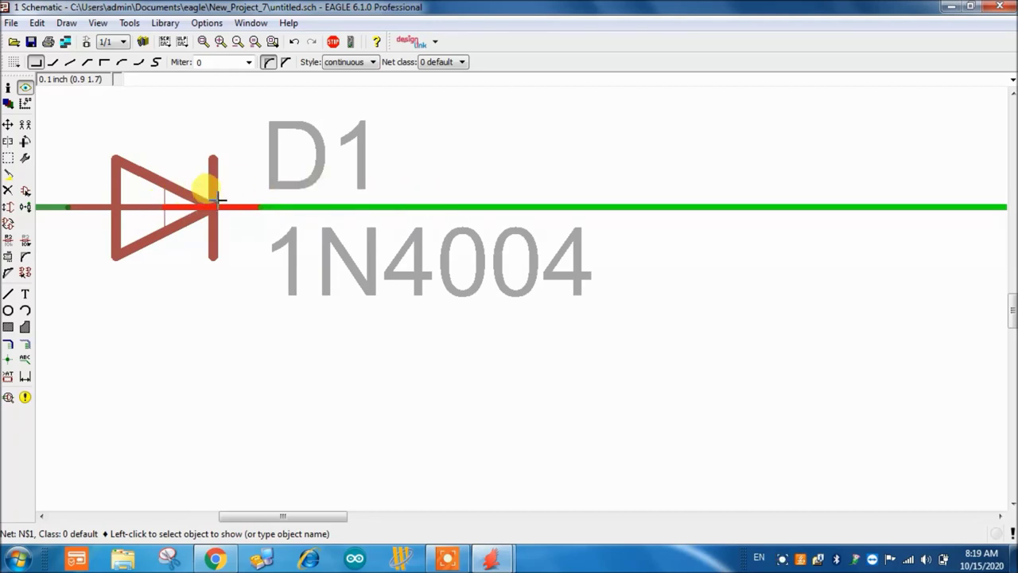
scroll(178, 198, "down", 3)
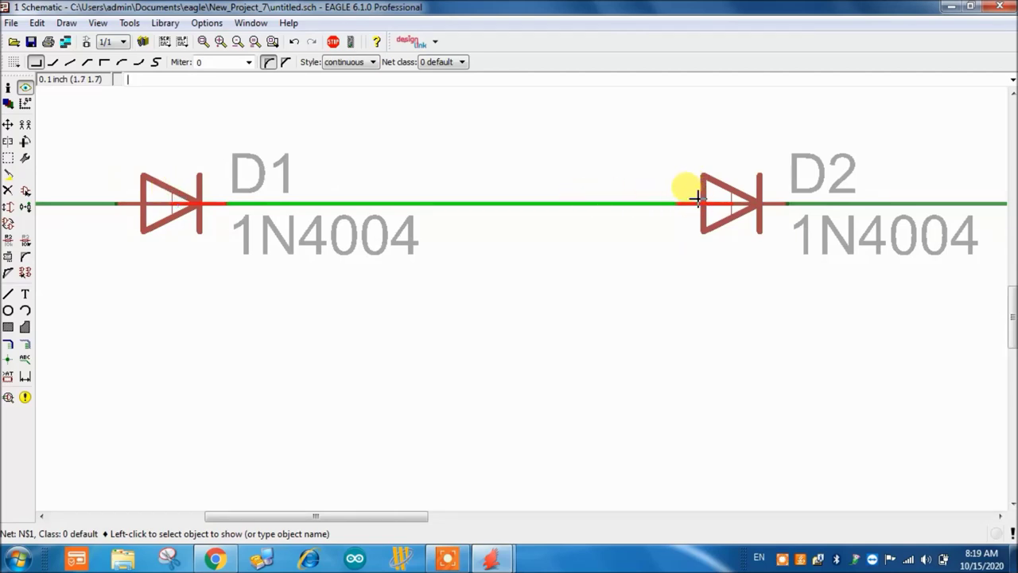
Delete the net between D1 and D2, redraw it between their facing pins, and check it with Show
left_click(8, 192)
left_click(432, 203)
left_click(25, 345)
left_click(229, 204)
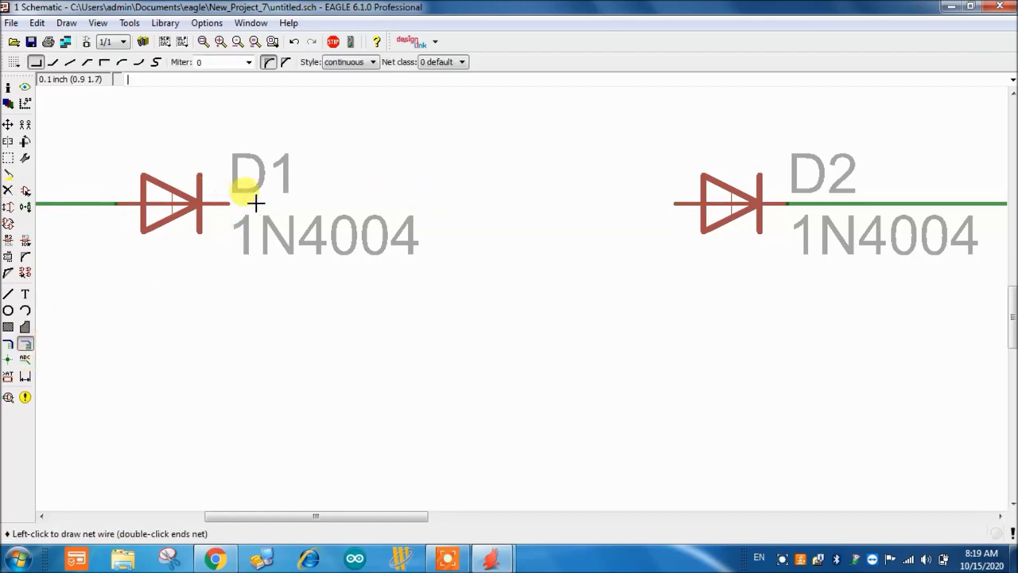
left_click(654, 204)
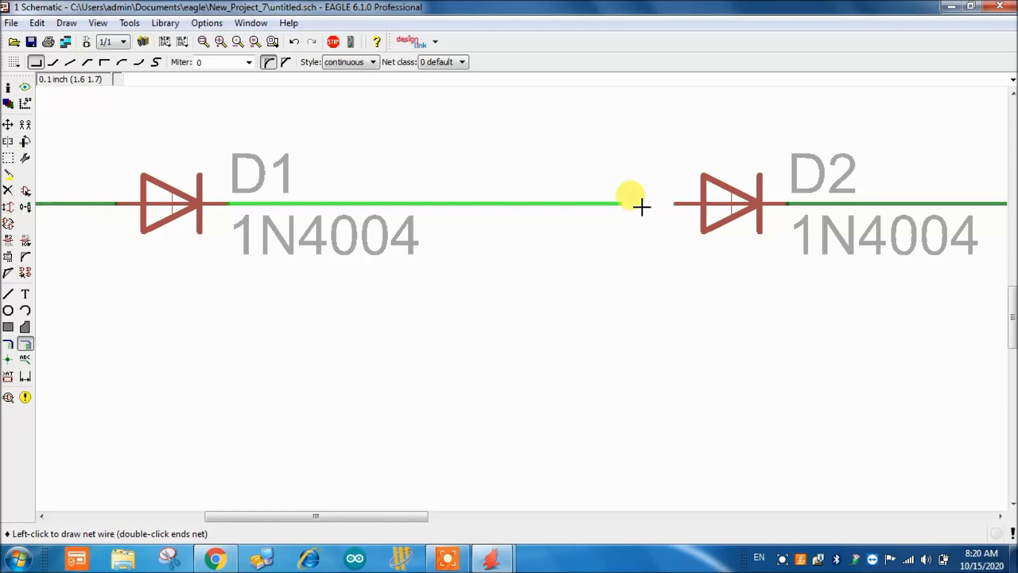
left_click(656, 217)
left_click(24, 89)
left_click(473, 203)
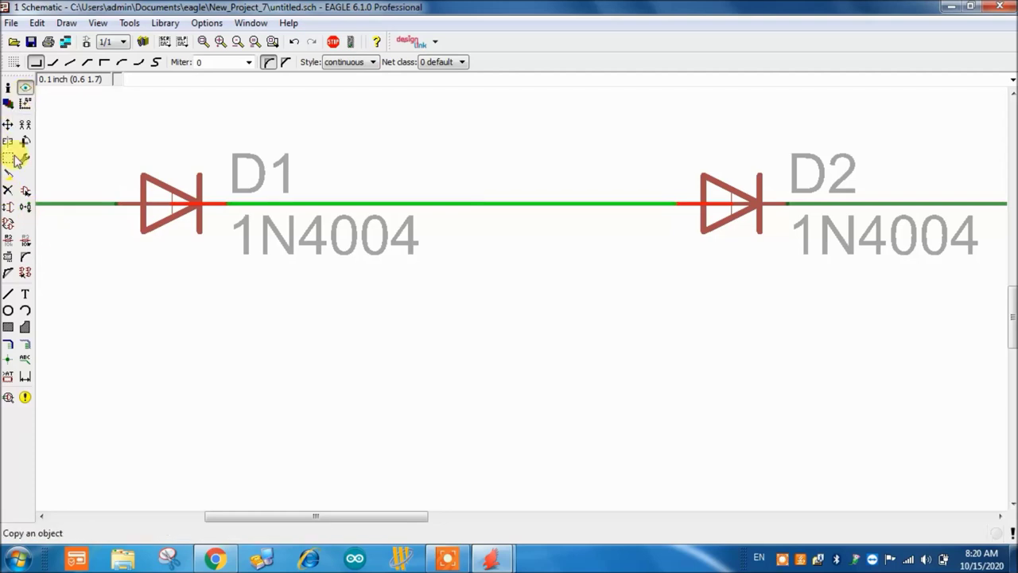
Delete the net between D1 and D2, draw one from D1's cathode ending just short of D2, and inspect it with Show
left_click(581, 201)
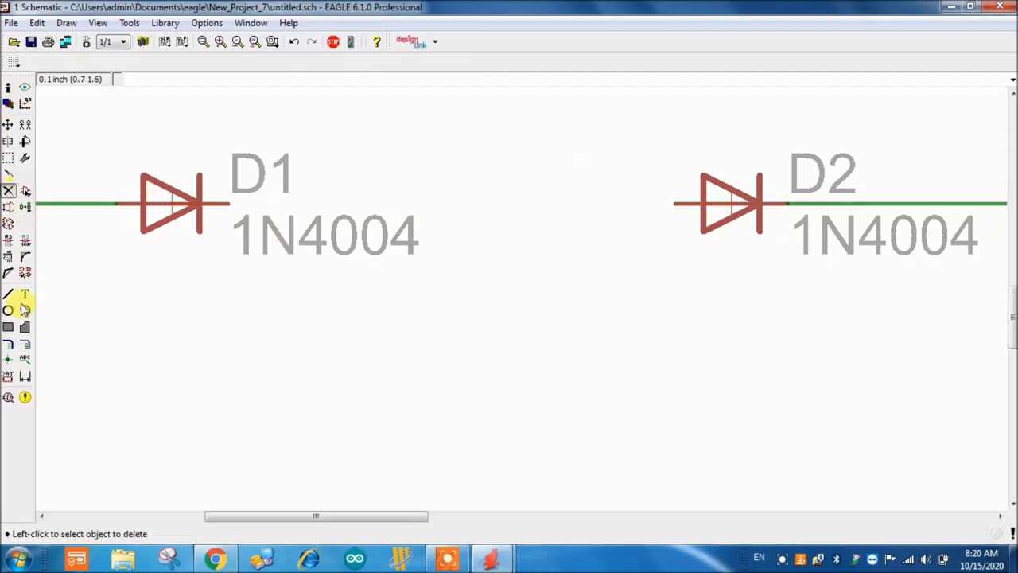
left_click(25, 344)
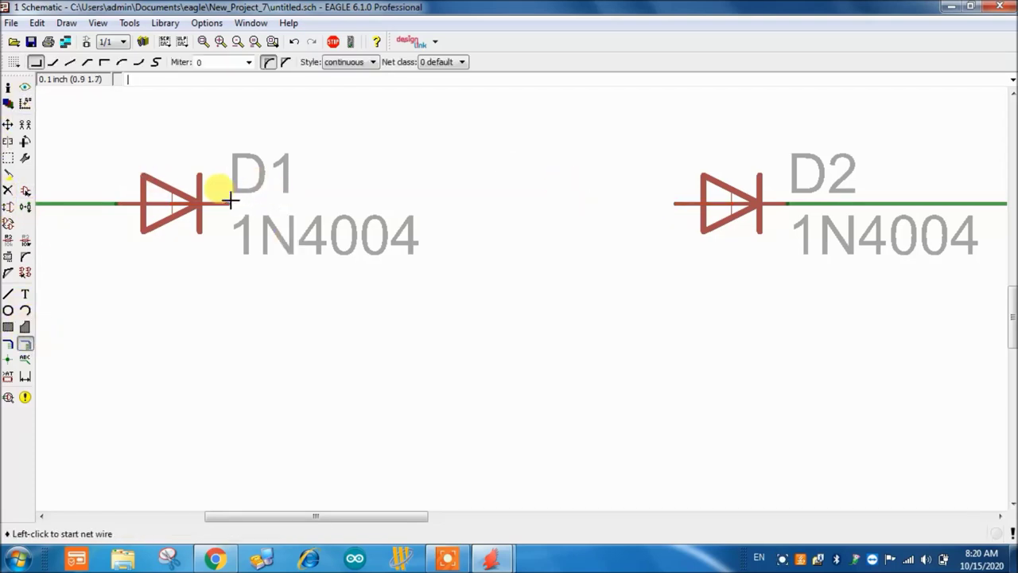
left_click(230, 203)
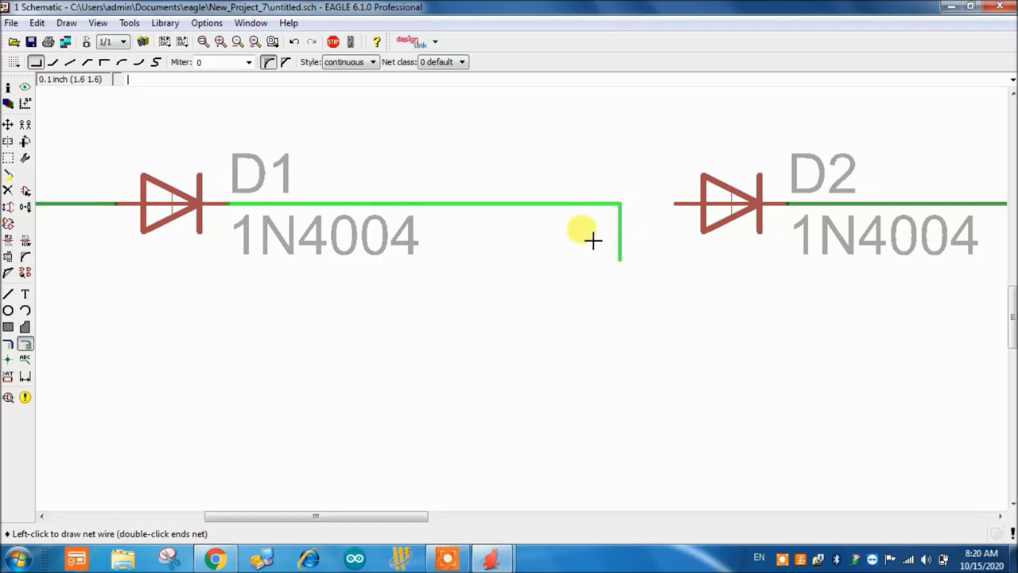
double_click(622, 199)
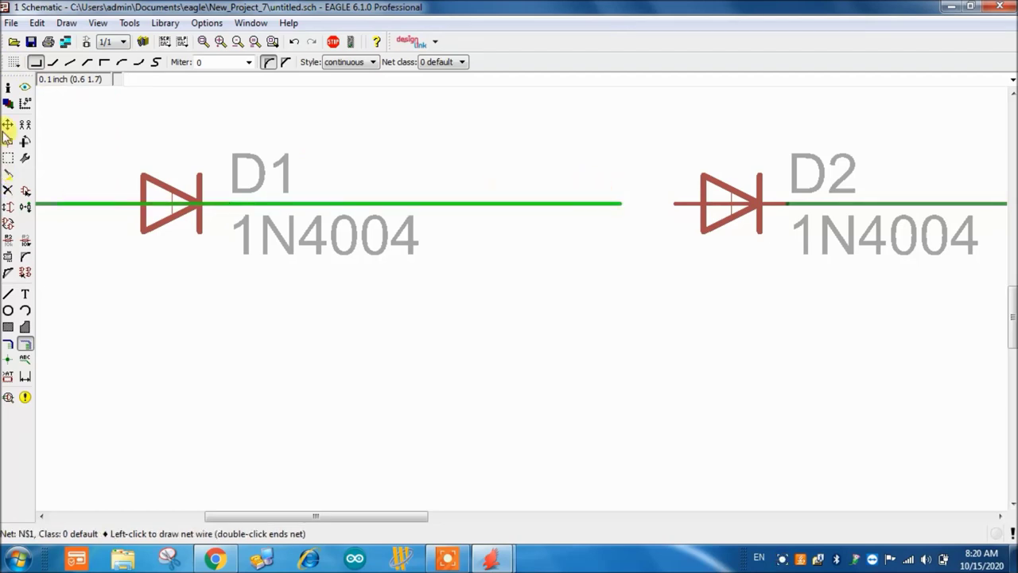
left_click(25, 89)
left_click(372, 203)
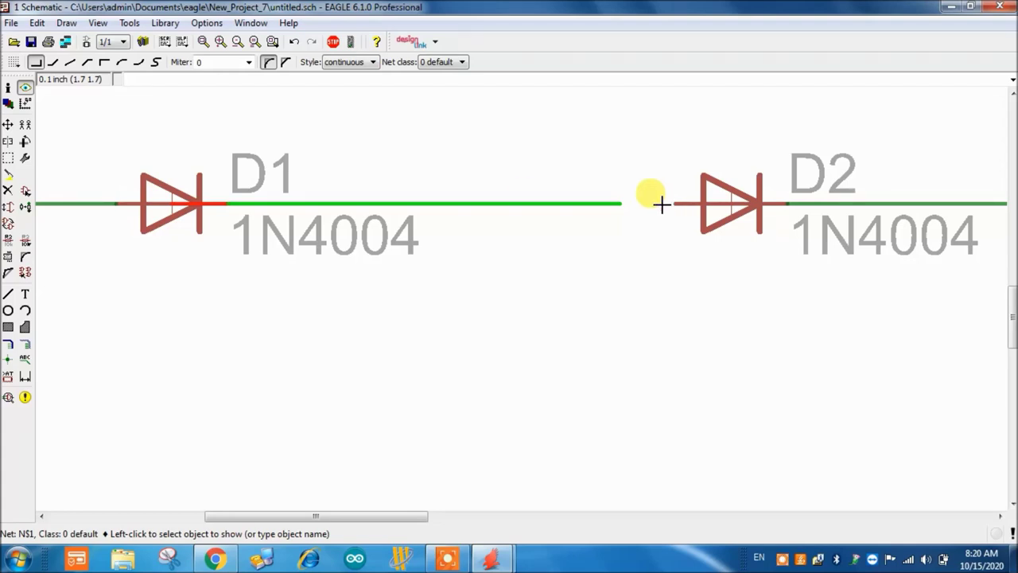
Extend the net from its open end to D2's anode and check the connection with Show
left_click(24, 344)
left_click(623, 203)
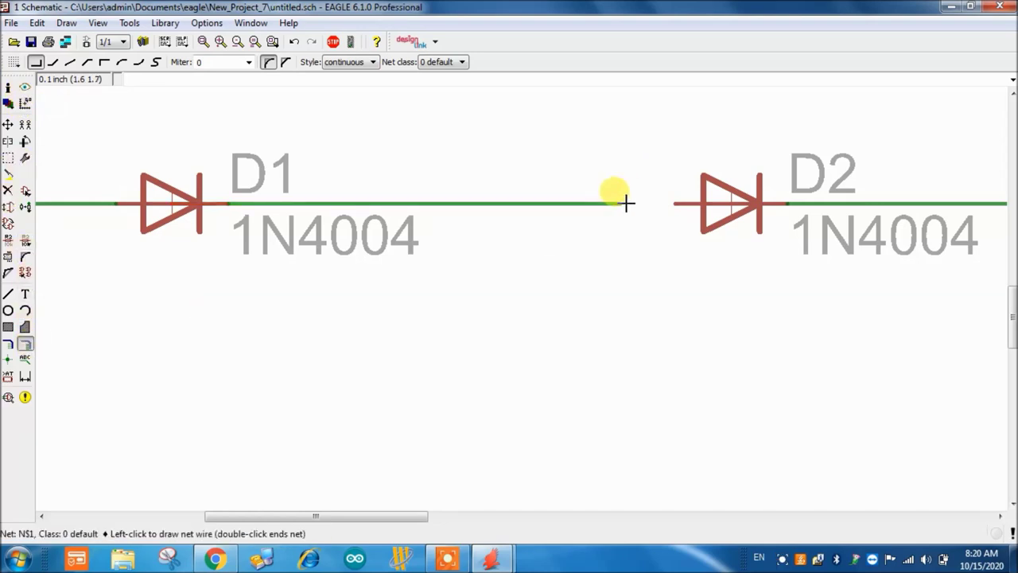
left_click(672, 204)
left_click(23, 89)
left_click(523, 197)
scroll(525, 231, "down", 5)
scroll(487, 229, "up", 2)
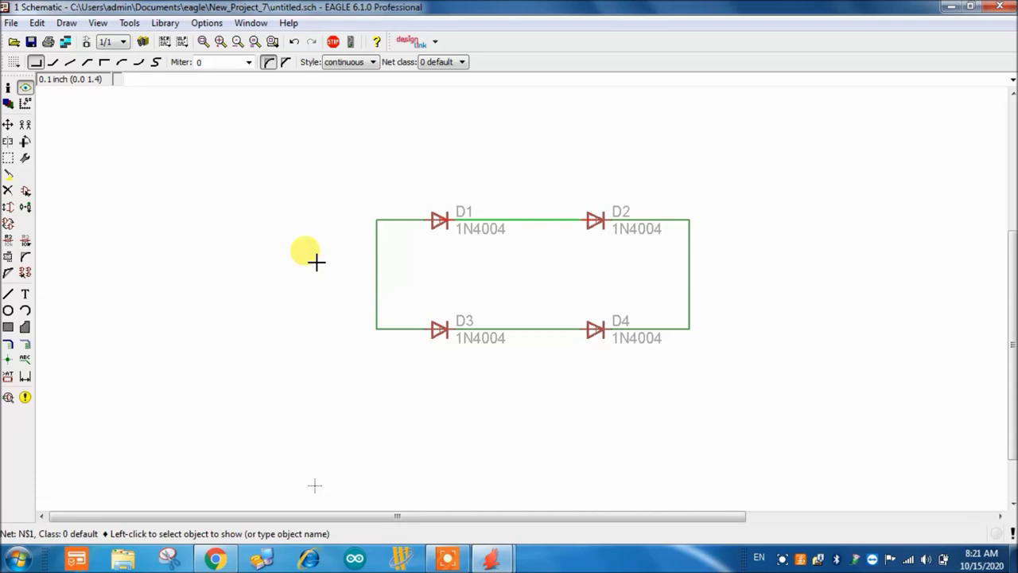
Start adding a component and clear the CON search filter so all libraries are listed
left_click(25, 193)
left_click(70, 307)
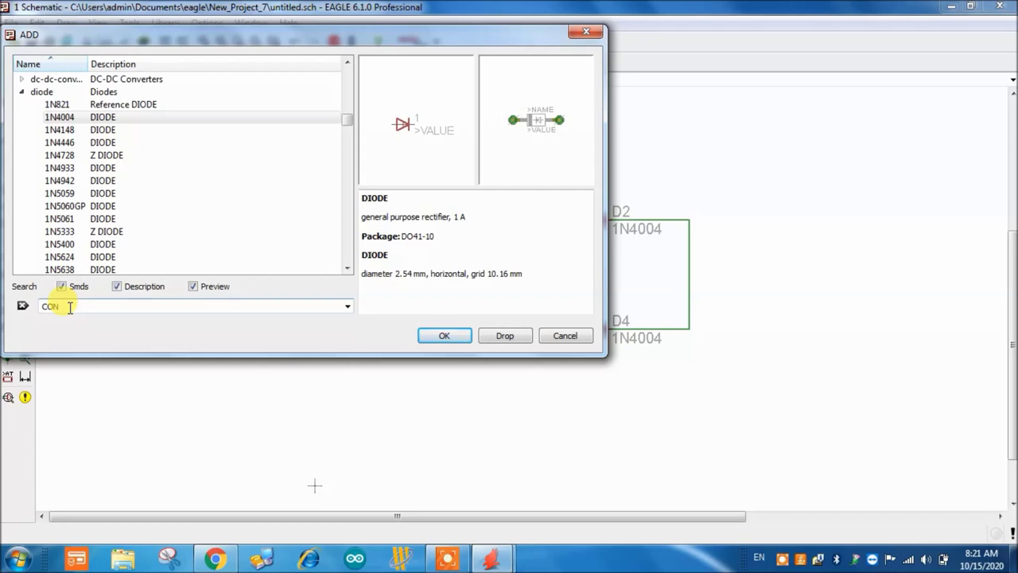
left_click(23, 305)
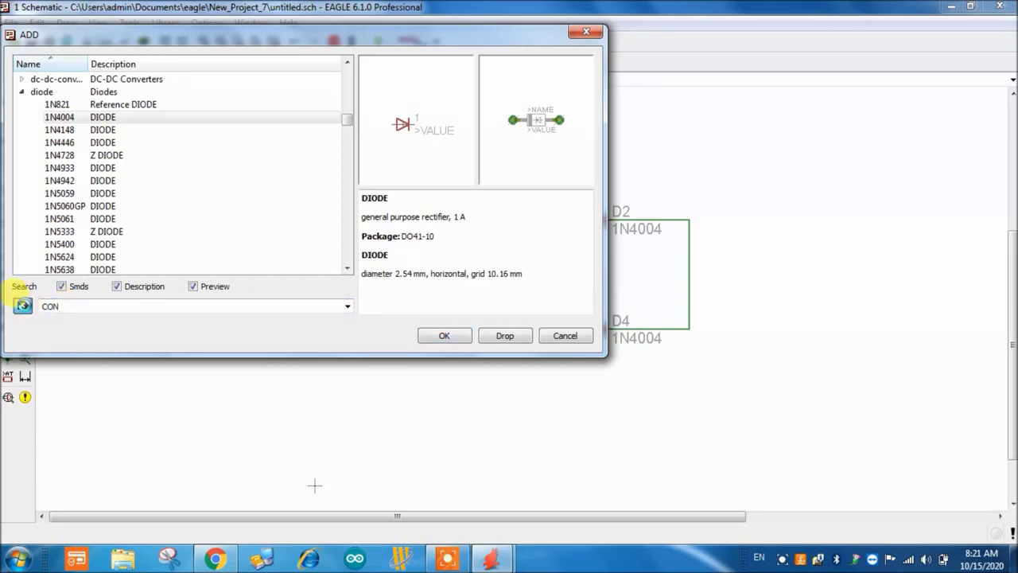
key("BackSpace")
key("BackSpace")
key("BackSpace")
left_click(23, 306)
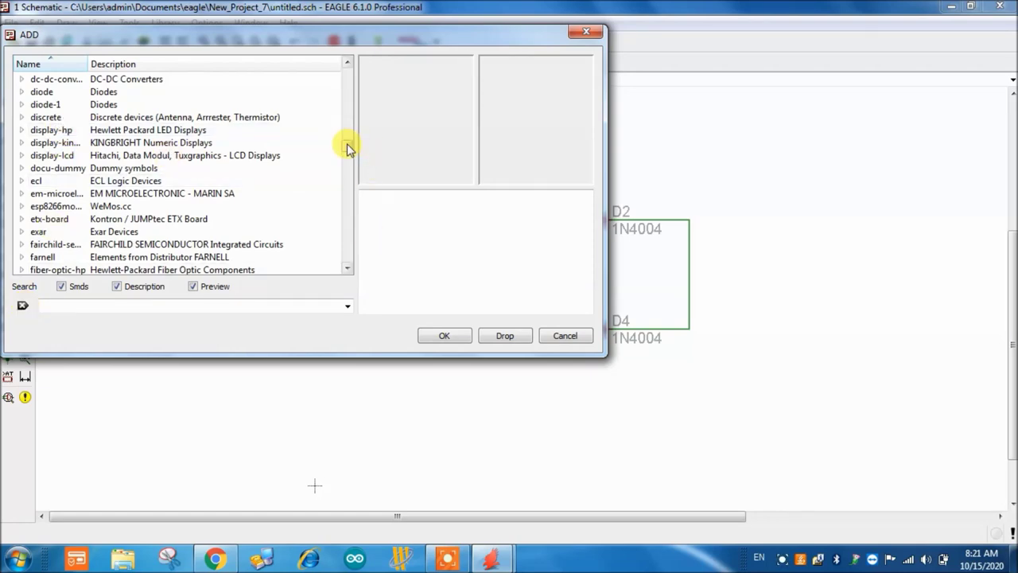
Add the AK300/2 connector from the con-ptr500 library and place it to the left of the diode circuit
left_click_drag(346, 141, 339, 126)
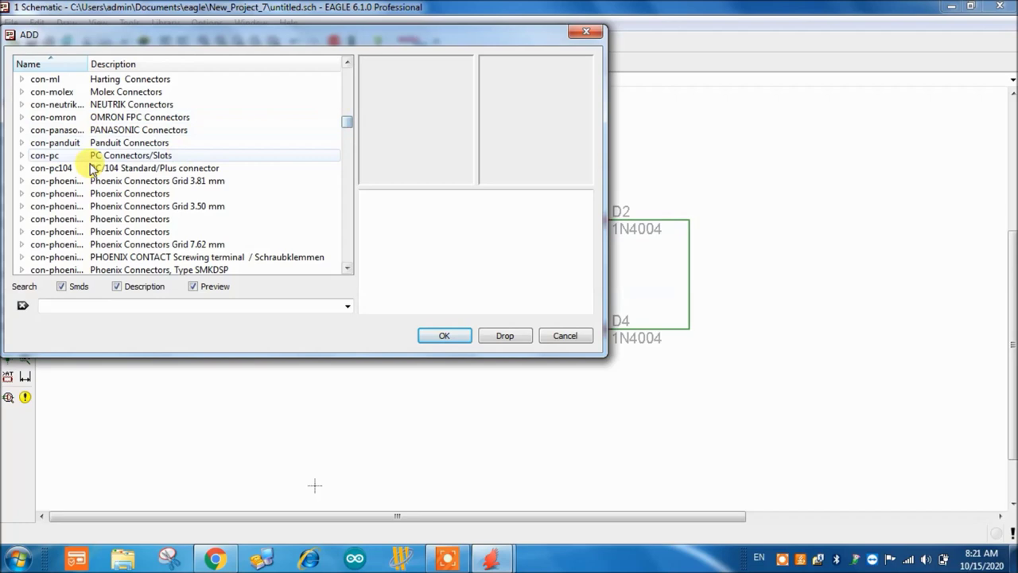
scroll(70, 191, "up", 1)
scroll(71, 191, "down", 1)
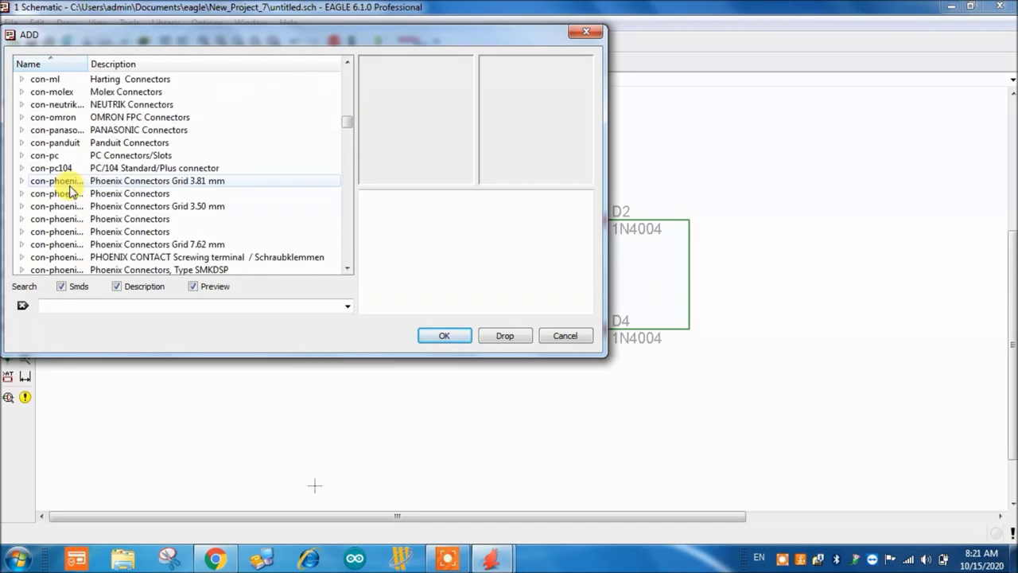
scroll(69, 191, "down", 2)
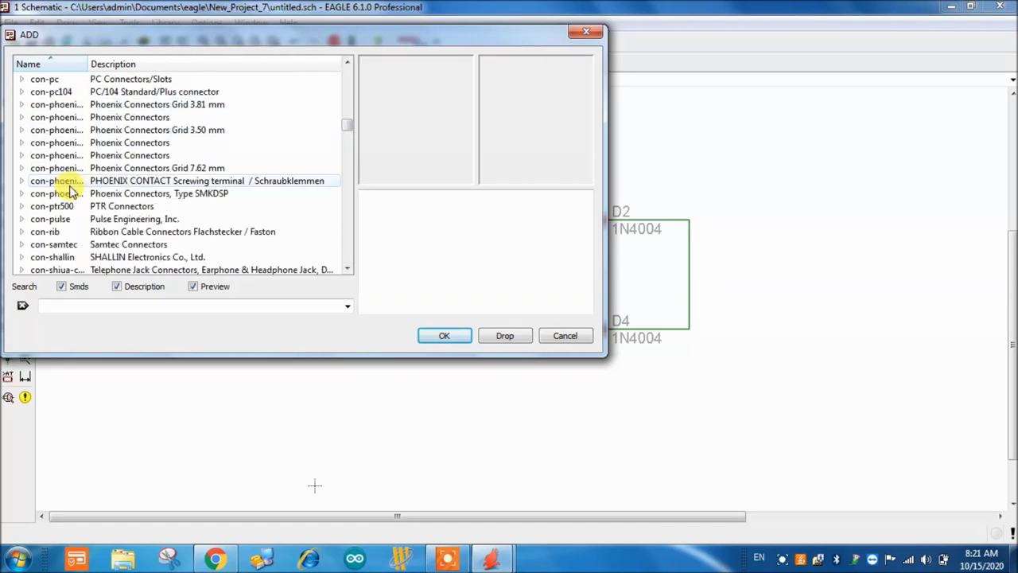
left_click(22, 206)
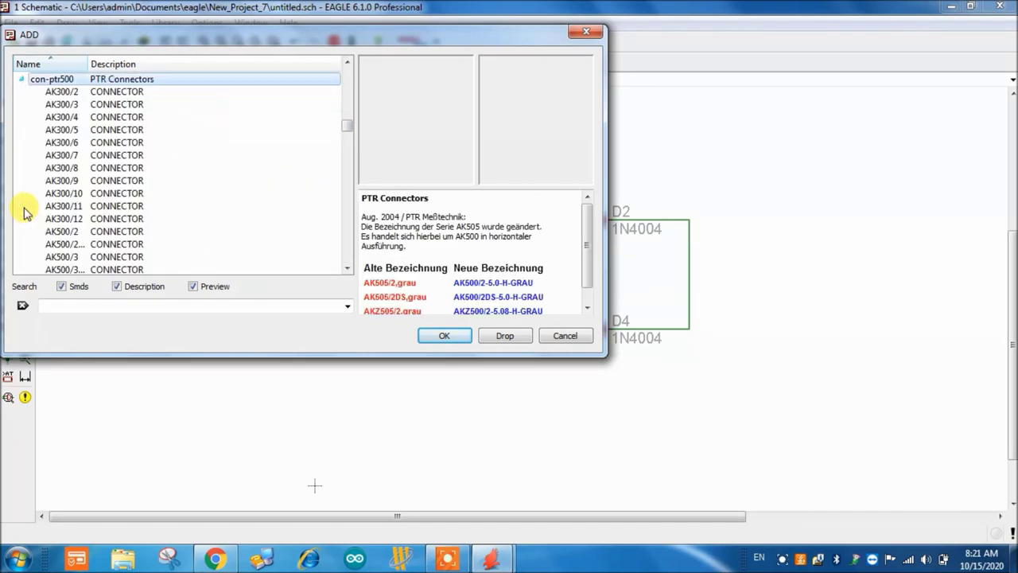
left_click(112, 93)
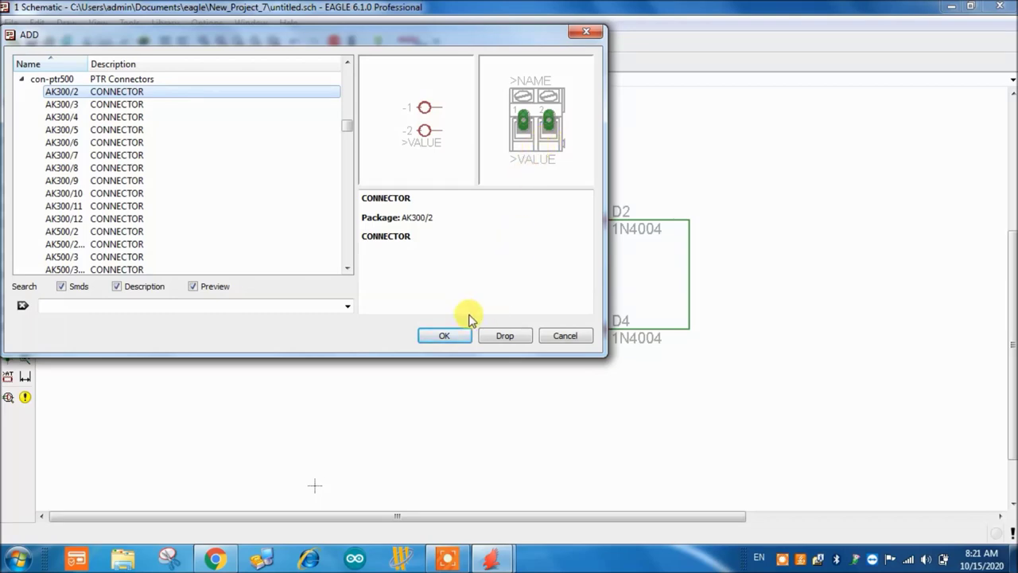
left_click(444, 337)
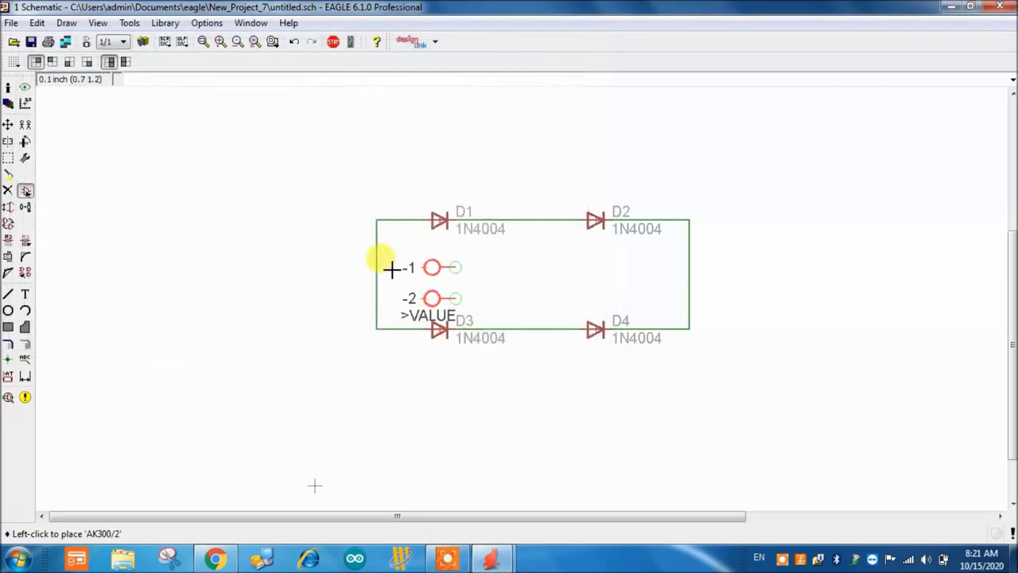
left_click(273, 282)
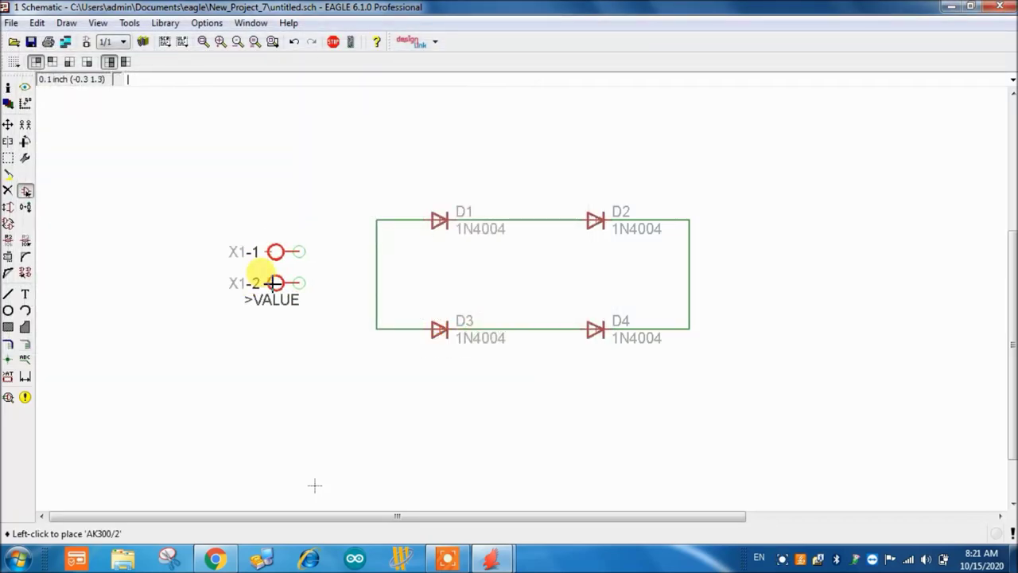
Wire connector pin X1-1 with a net routed above D1 to the midpoint of the D1–D2 net
left_click(25, 344)
scroll(279, 241, "up", 1)
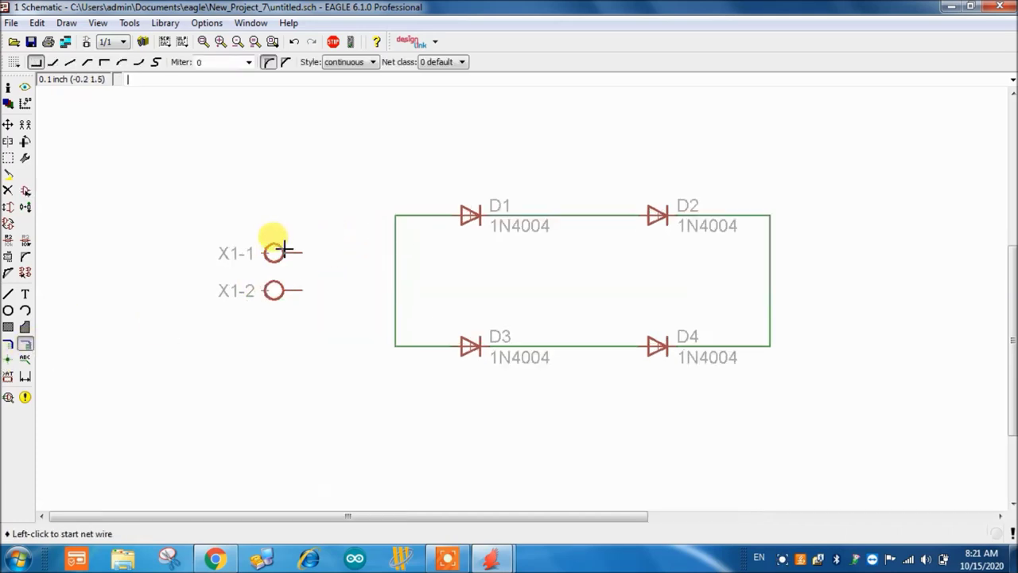
left_click(302, 253)
left_click(303, 141)
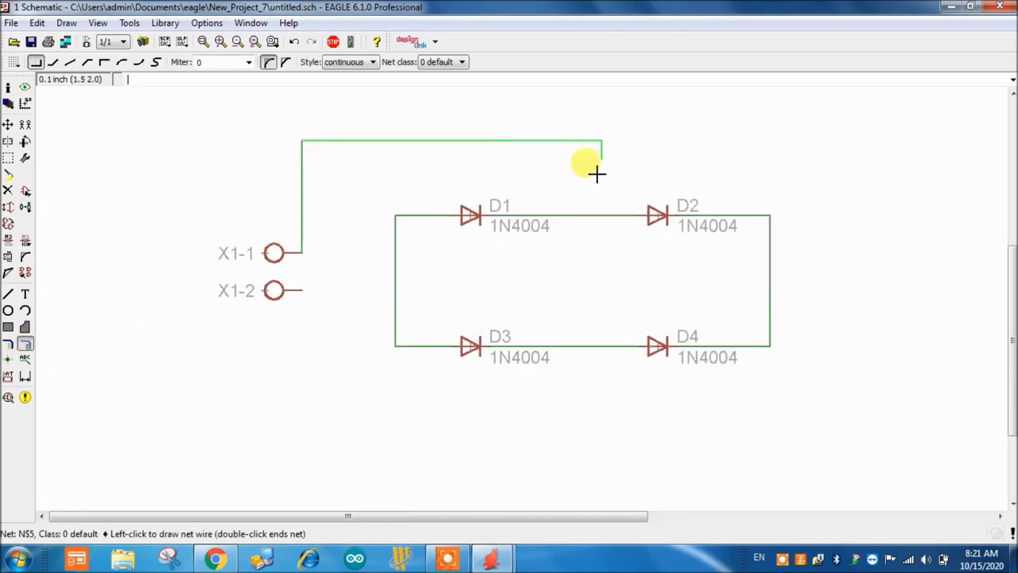
left_click(583, 214)
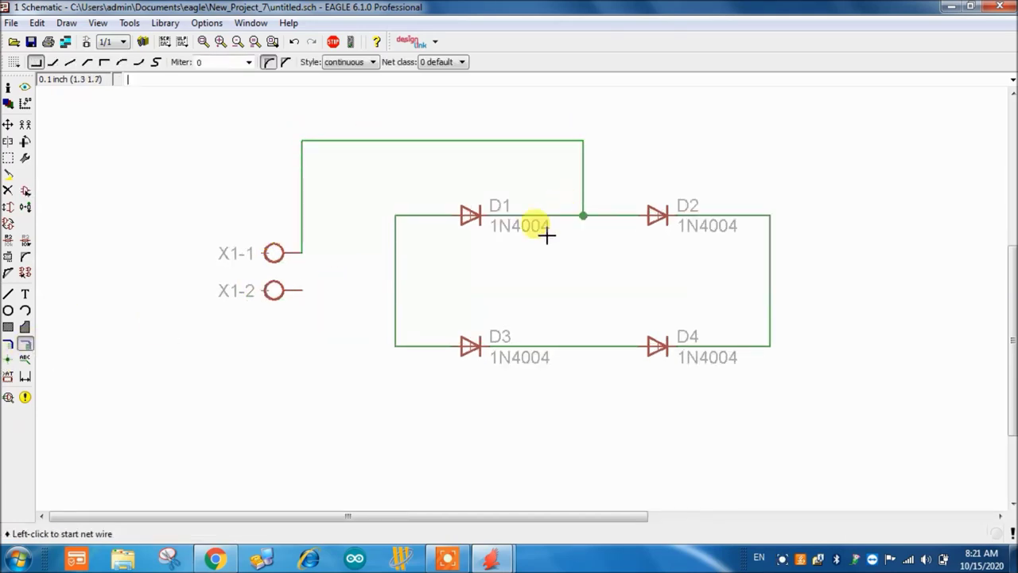
Wire connector pin X1-2 with a net routed below D3 to the net between D3 and D4
left_click(305, 290)
left_click(319, 419)
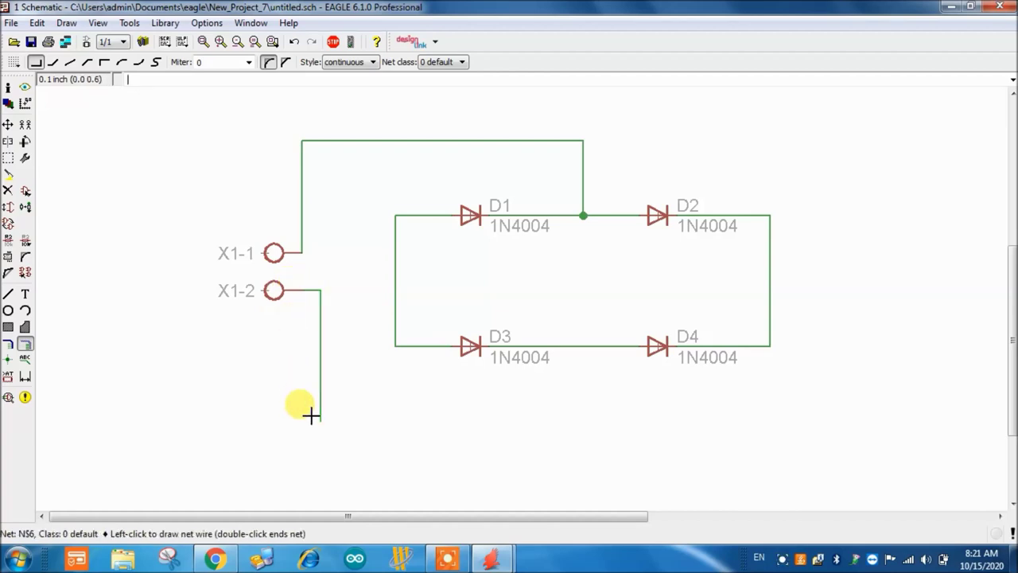
left_click(583, 346)
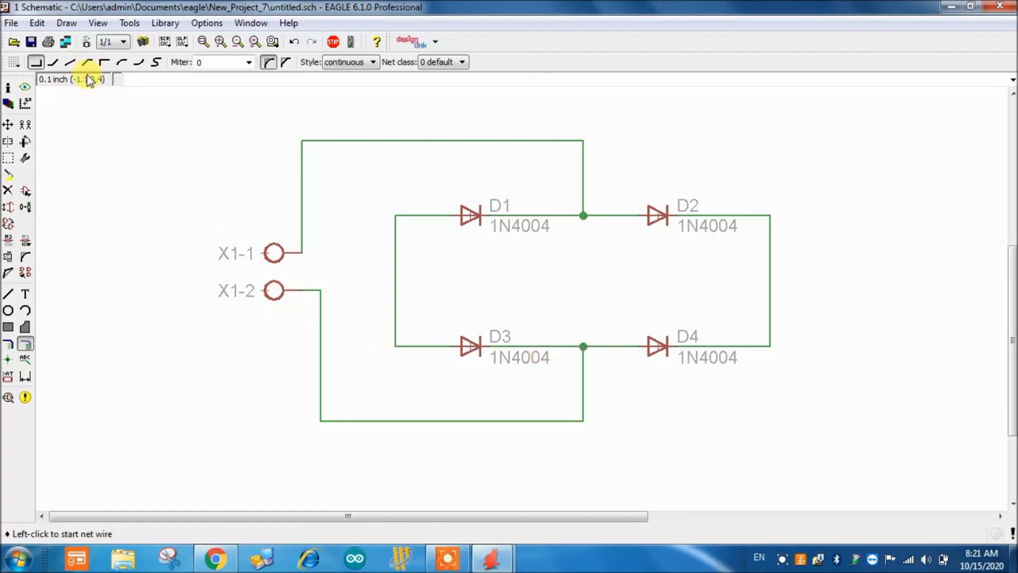
Start saving the schematic, create a folder named TUTORIAL on the Desktop, and open it as the save location
left_click(30, 43)
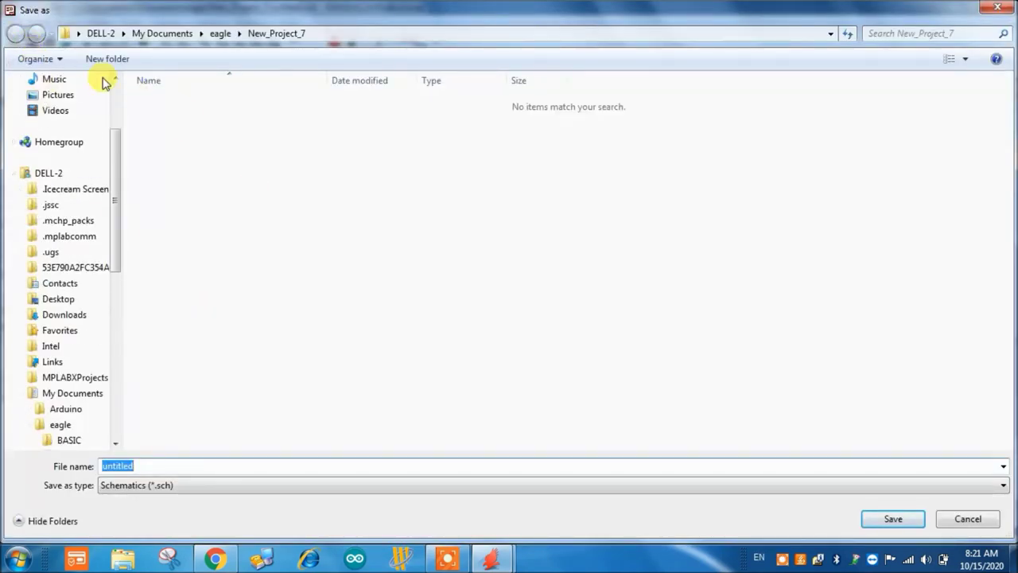
left_click(78, 33)
left_click(90, 52)
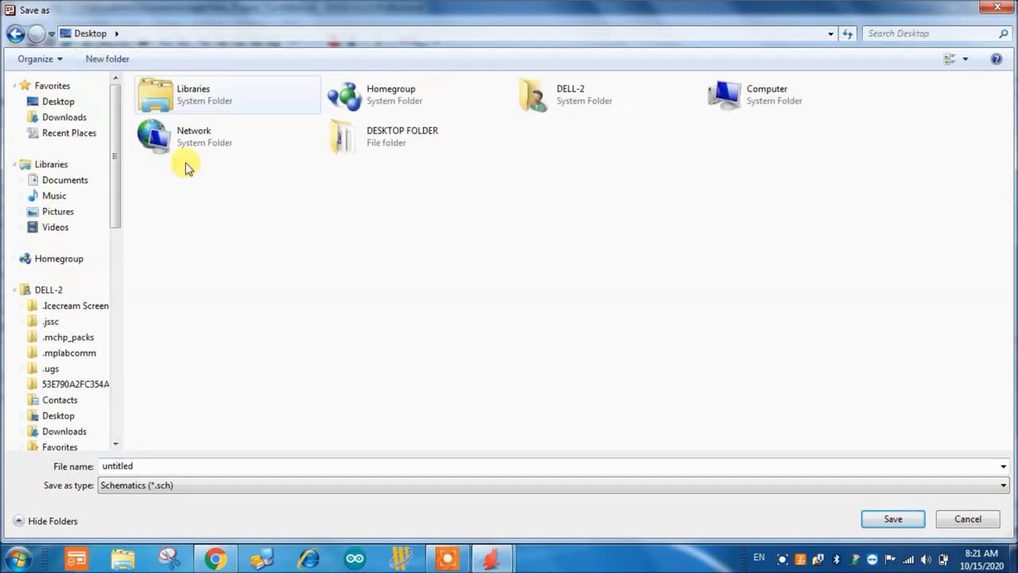
right_click(312, 299)
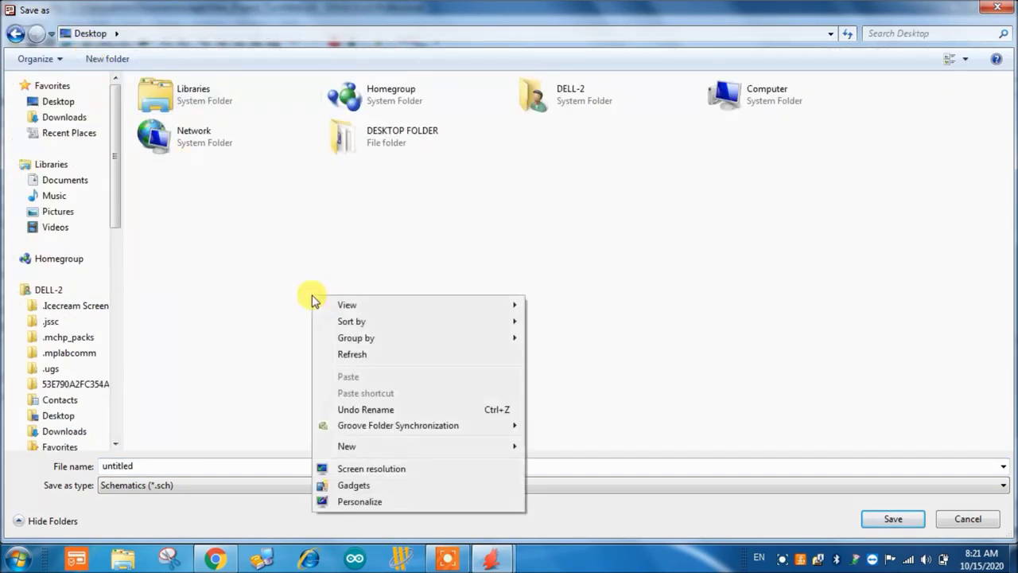
mouse_move(421, 456)
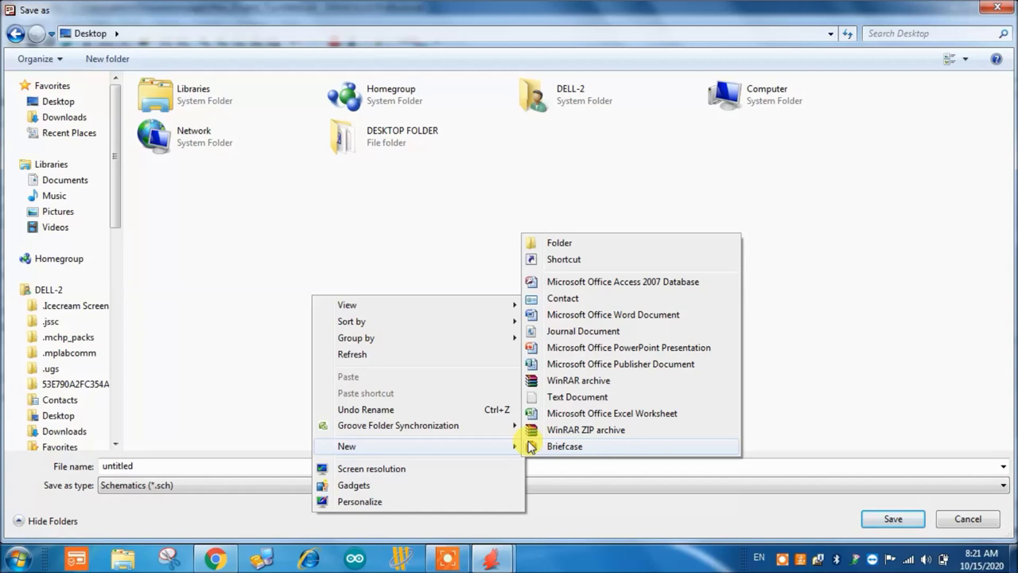
left_click(583, 239)
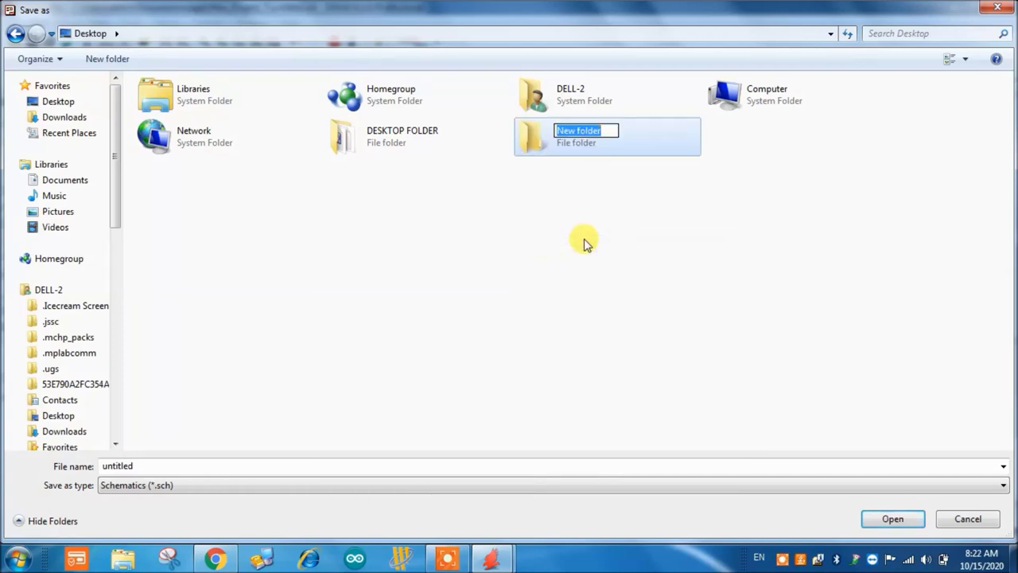
type("E")
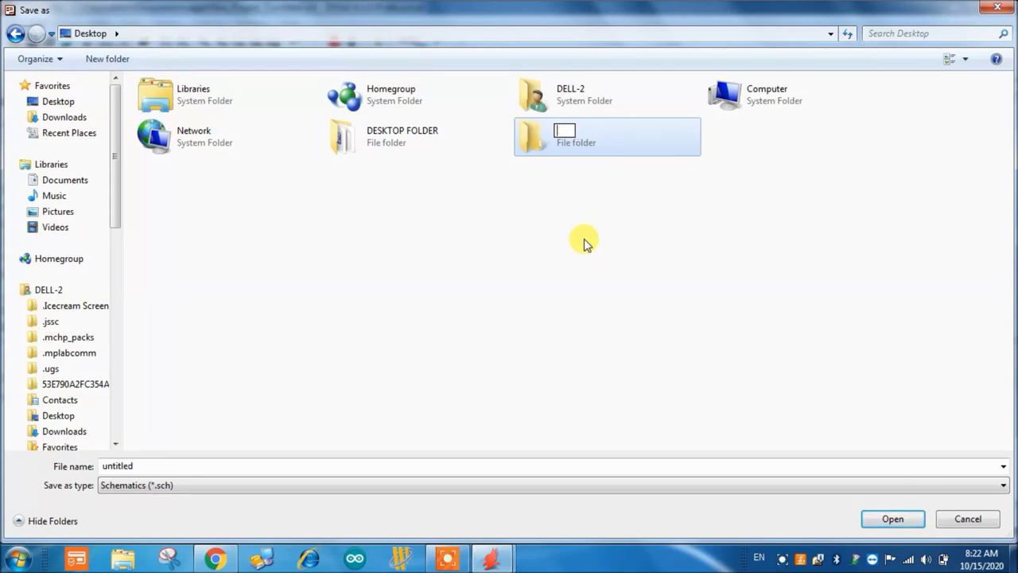
type("TUTU")
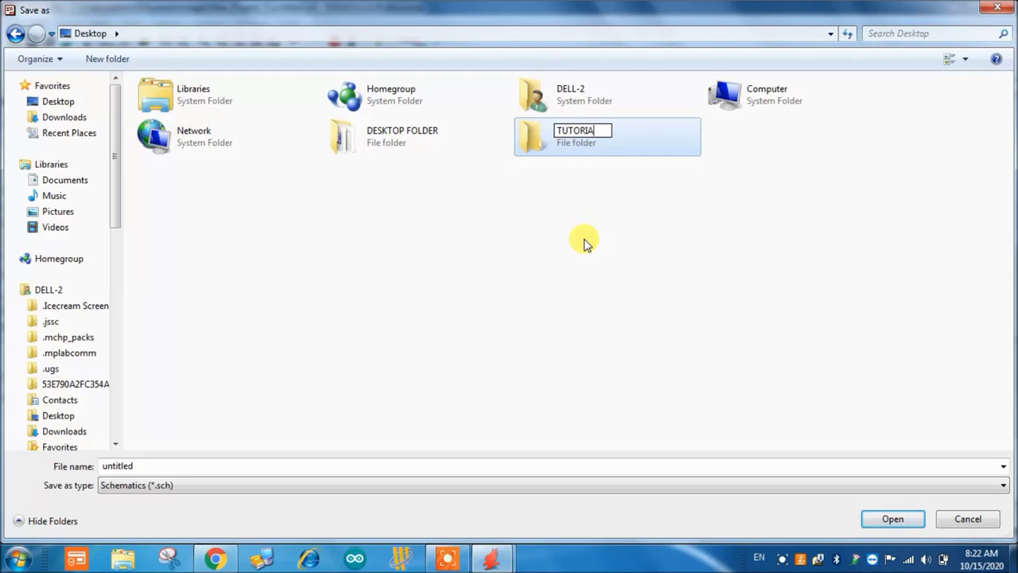
key("Return")
key("Return")
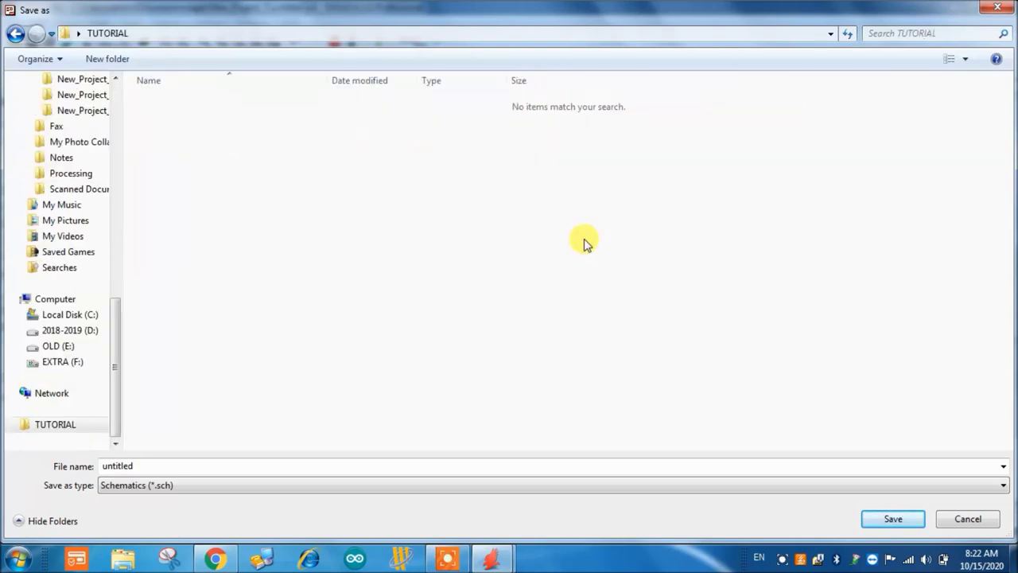
Name the schematic file tutorial1 and save it in the TUTORIAL folder
double_click(150, 466)
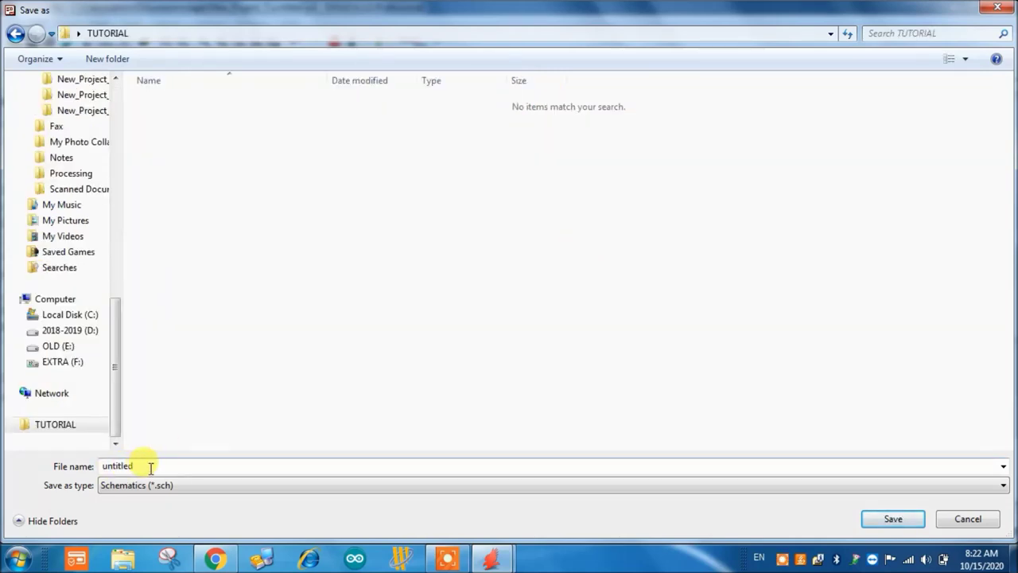
type("tutoria")
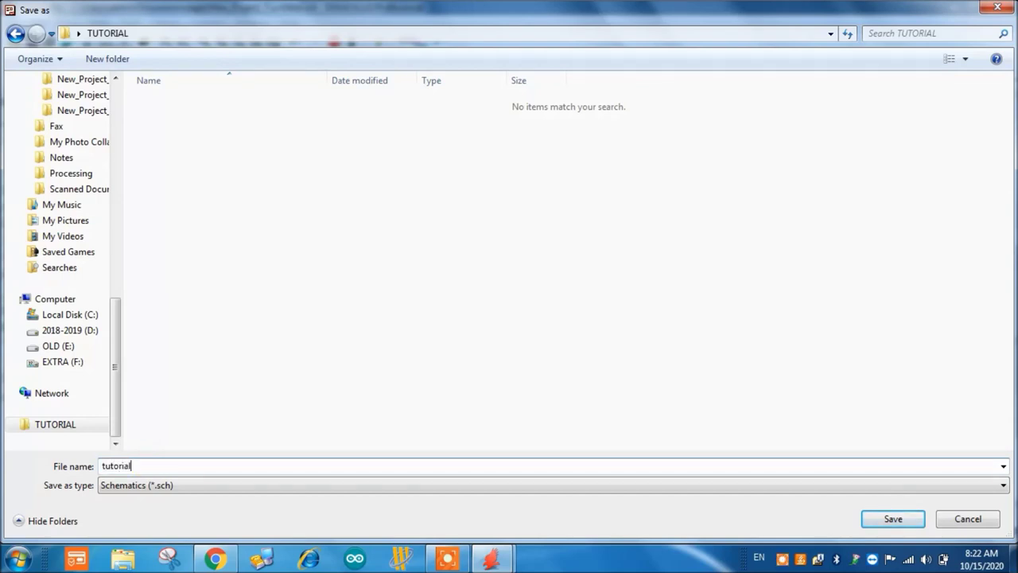
type("l1")
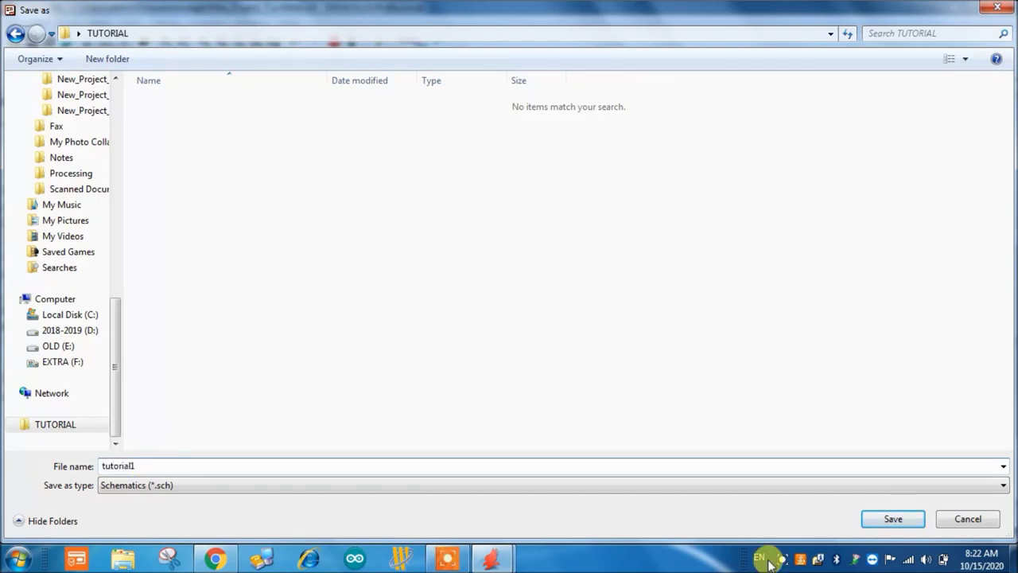
left_click(915, 522)
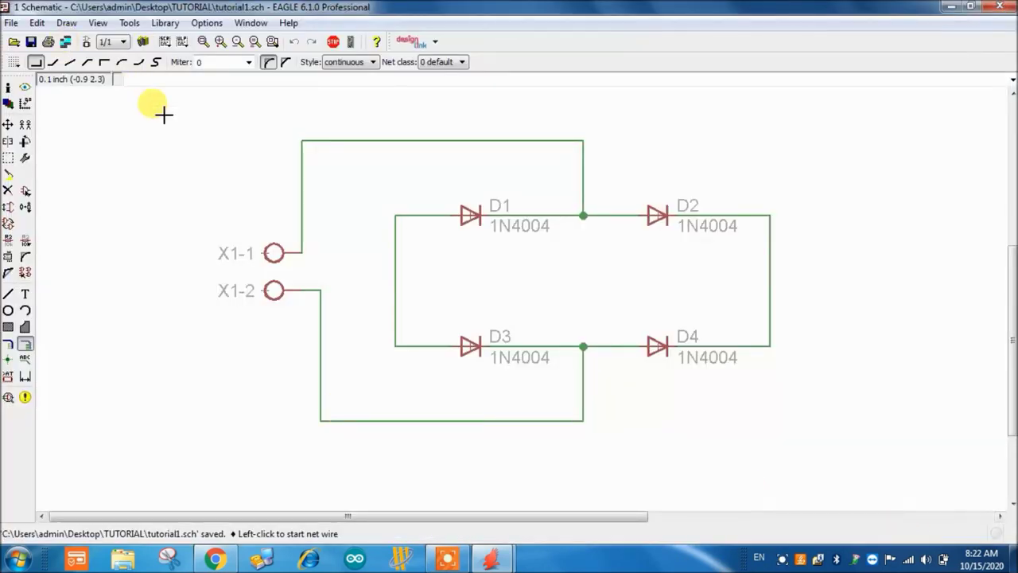
left_click(31, 41)
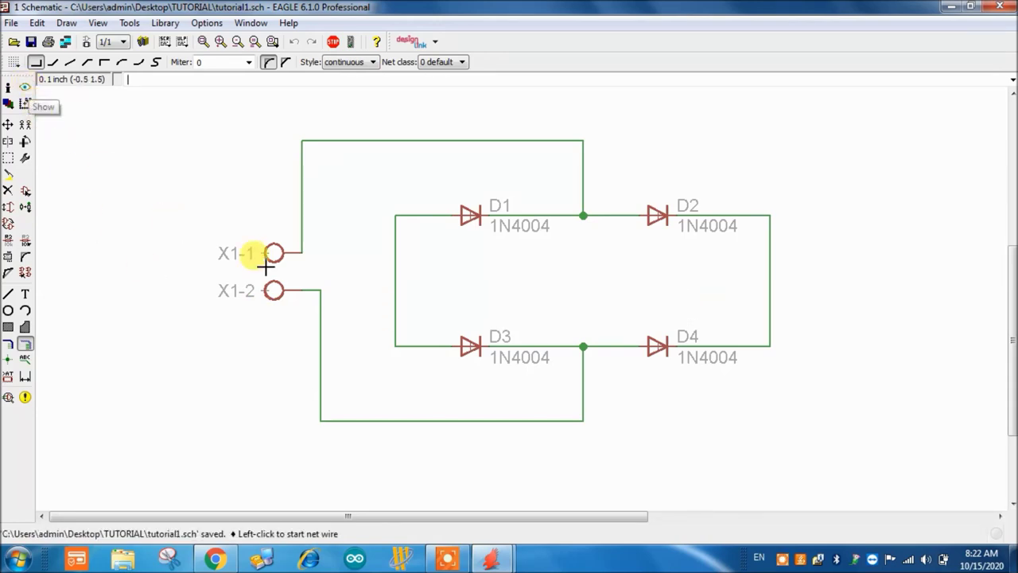
Start adding a part and search the component libraries for "capacitor"
scroll(398, 230, "down", 2)
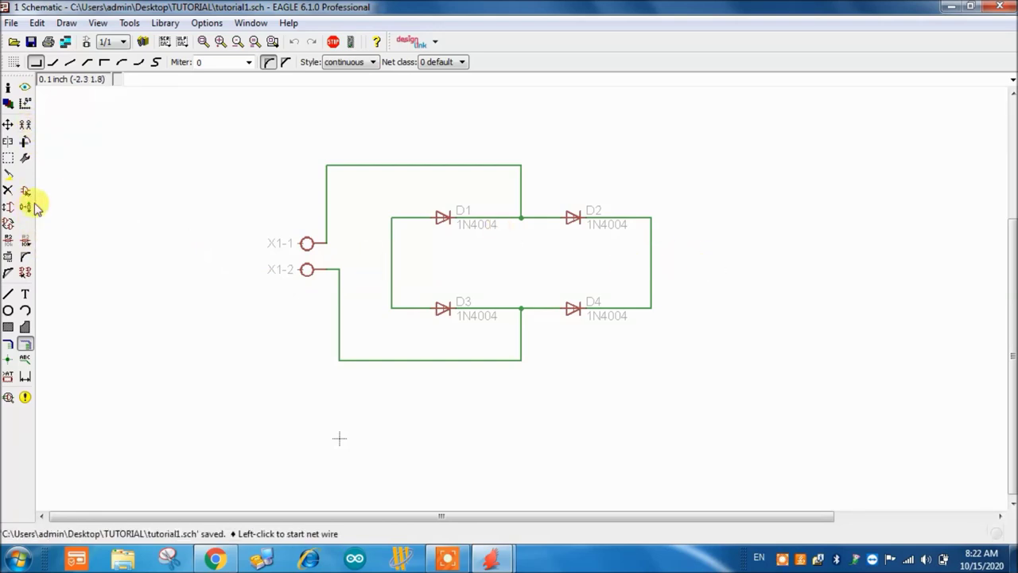
left_click(27, 193)
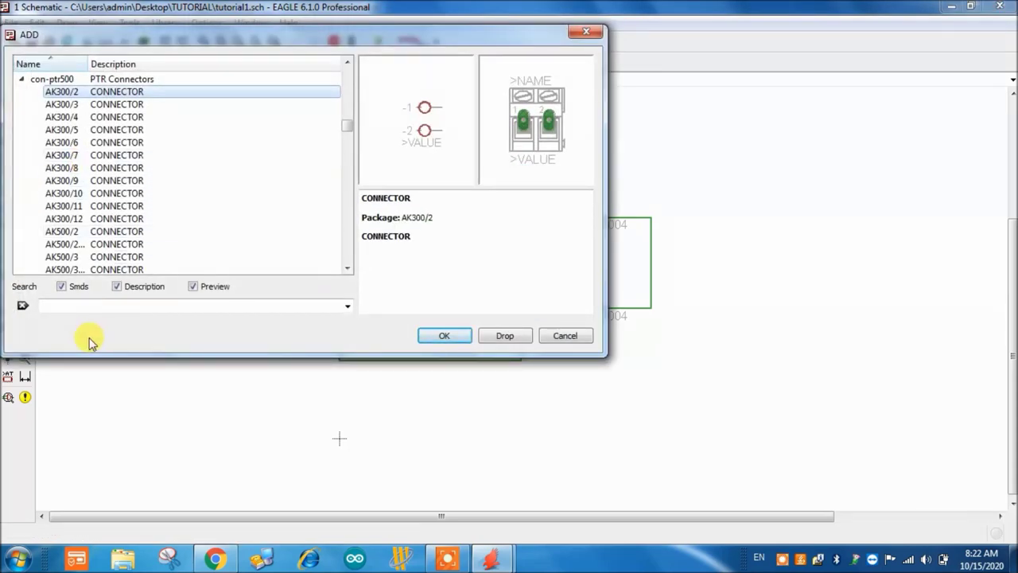
left_click(90, 305)
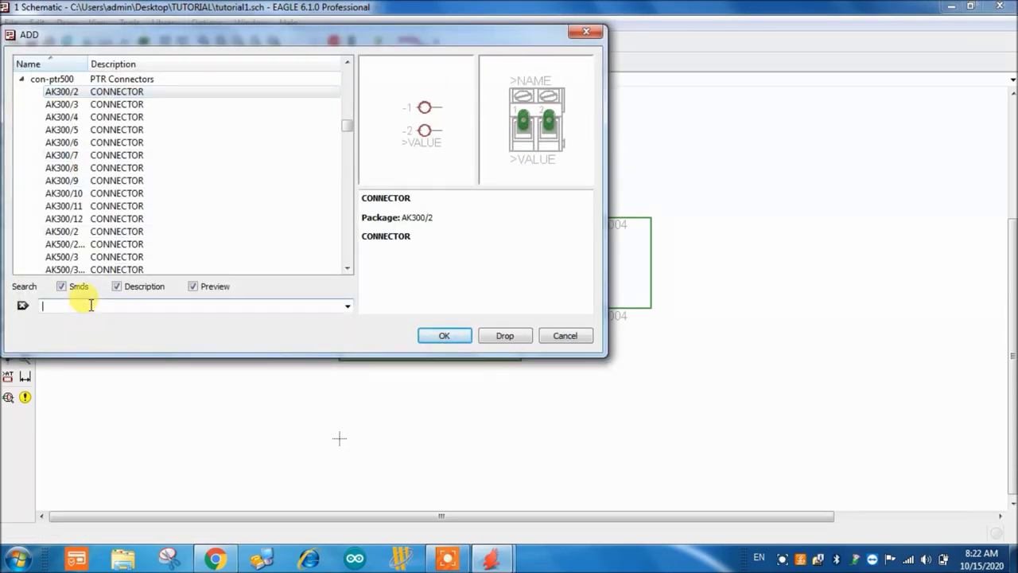
type("capacitor")
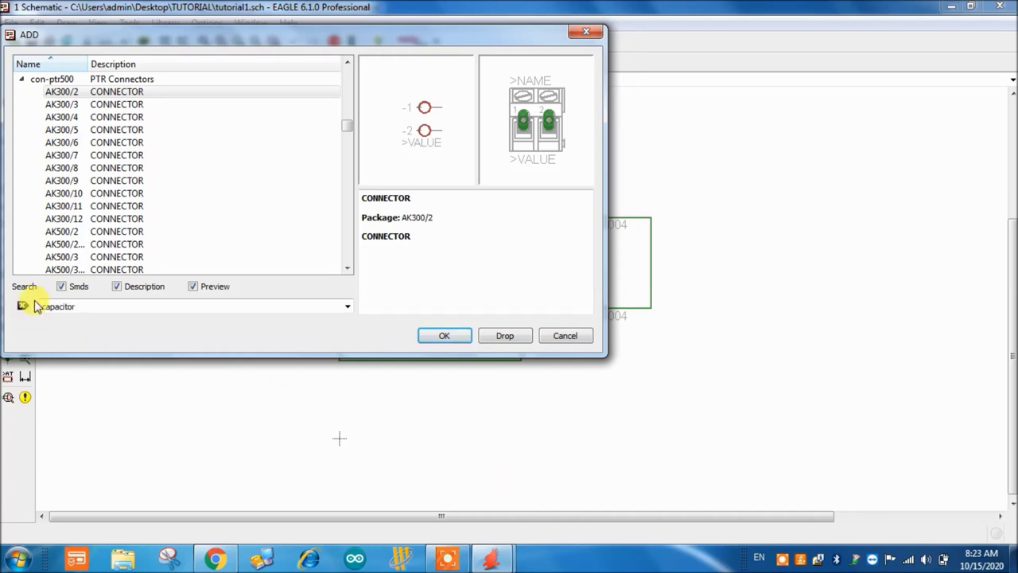
key("Return")
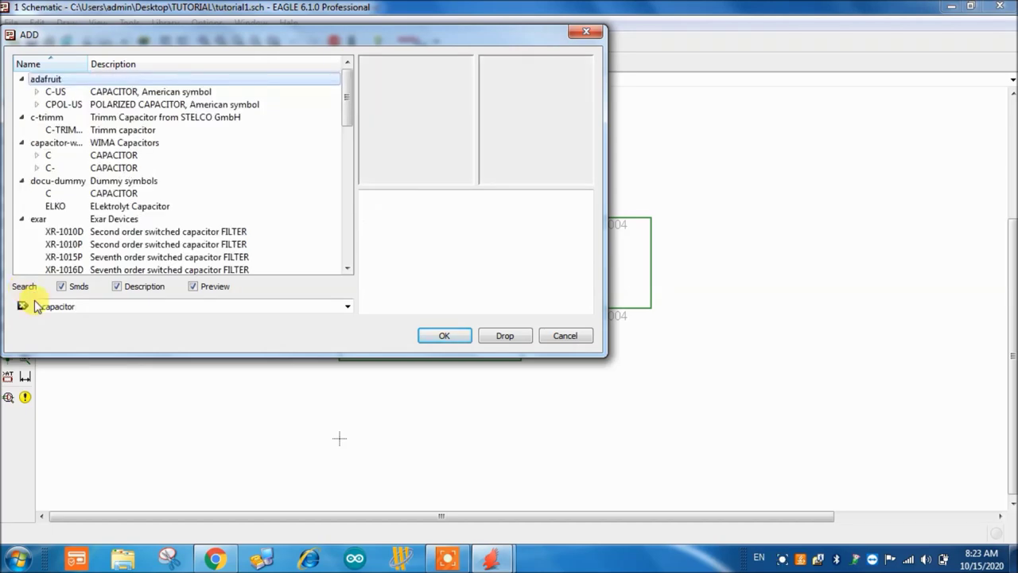
Examine the package variants of the C-US capacitor in the adafruit library, comparing their footprints, grid spacings and outlines
left_click(36, 92)
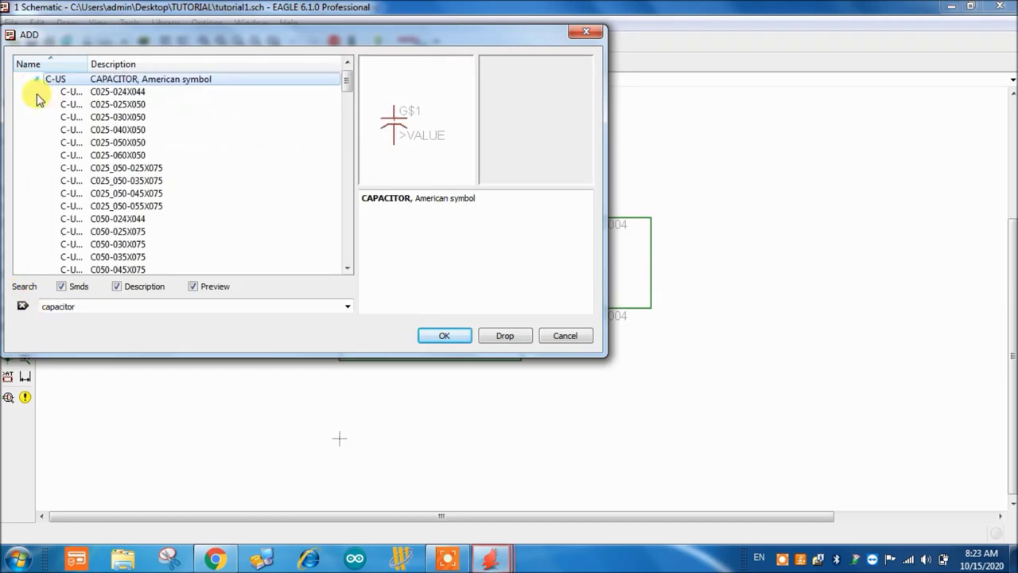
left_click(90, 93)
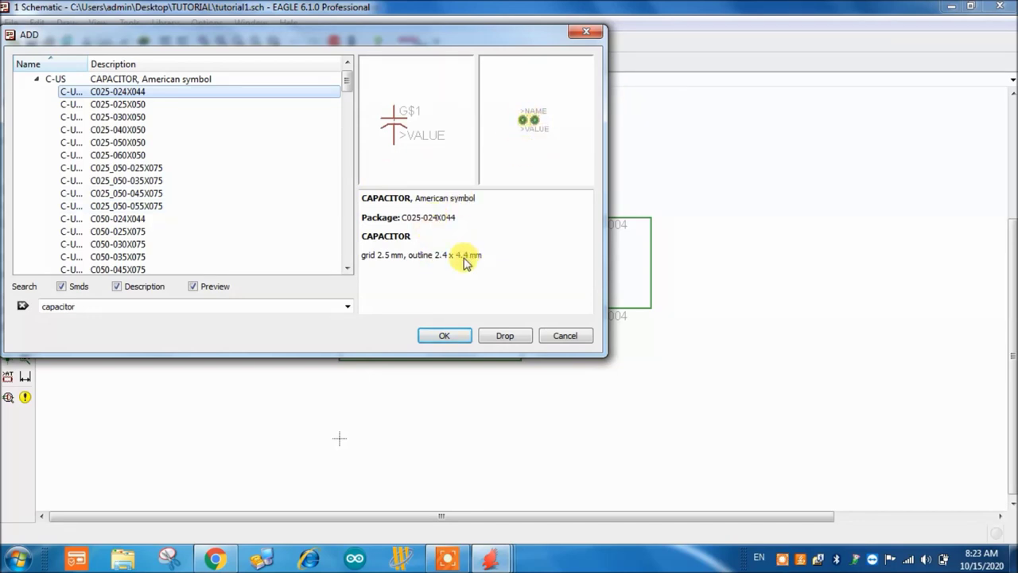
scroll(128, 179, "down", 5)
left_click(129, 167)
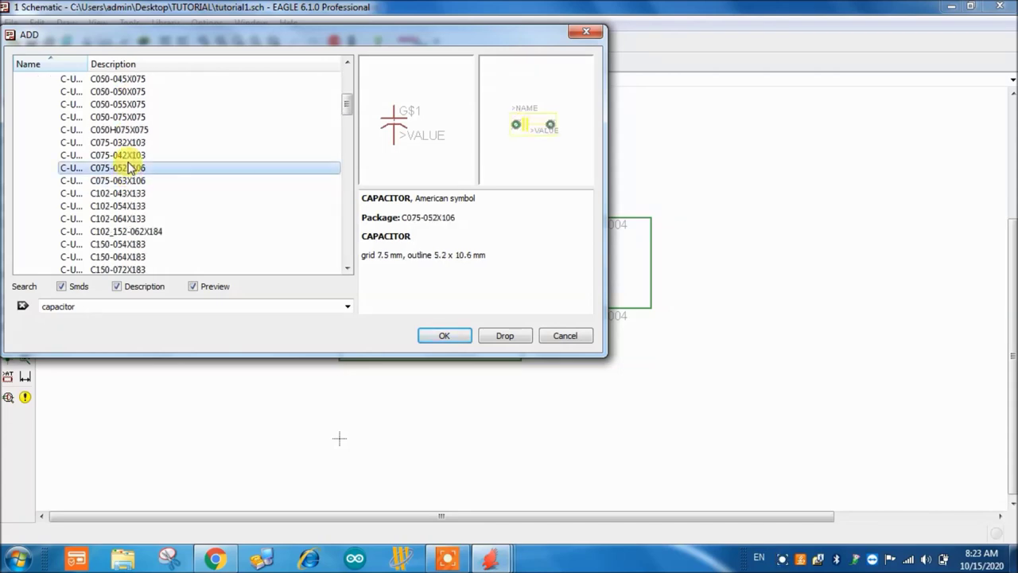
key("Down")
key("Down")
key("Down")
key("Down")
key("Down")
key("Down")
key("Down")
key("Down")
key("Down")
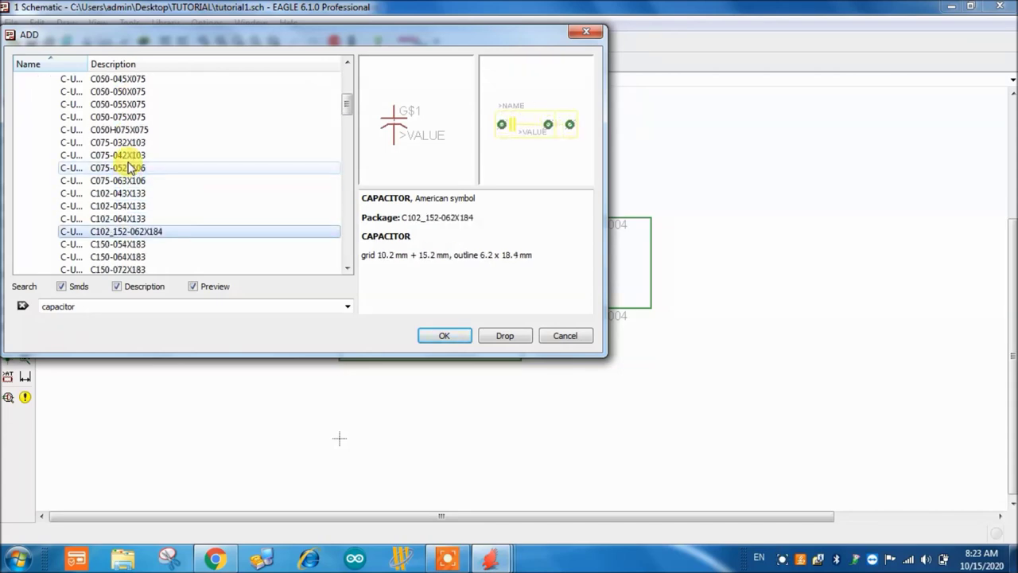
key("Down")
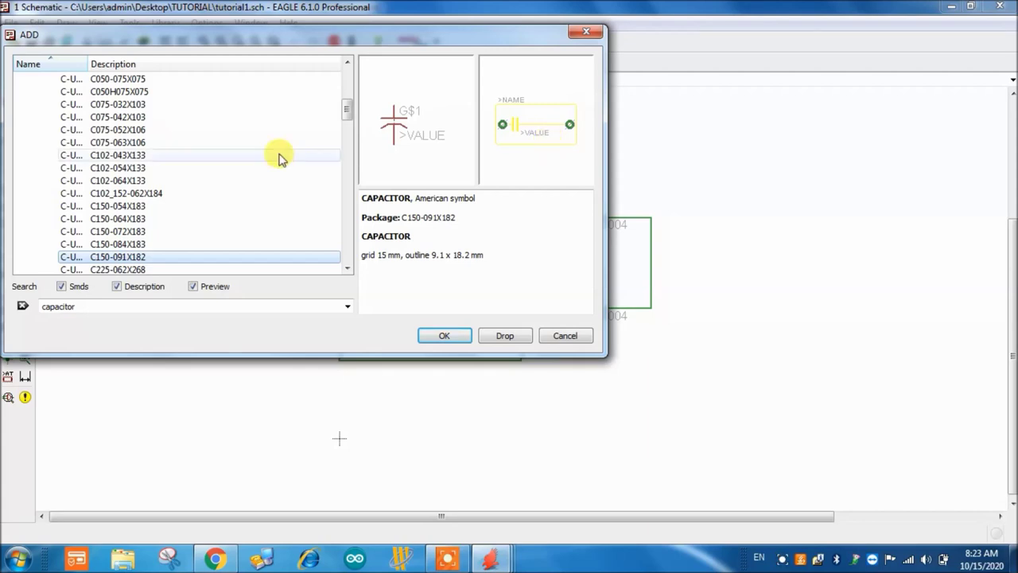
key("Down")
key("Down")
key("Down")
key("Down")
key("Down")
key("Down")
key("Down")
key("Down")
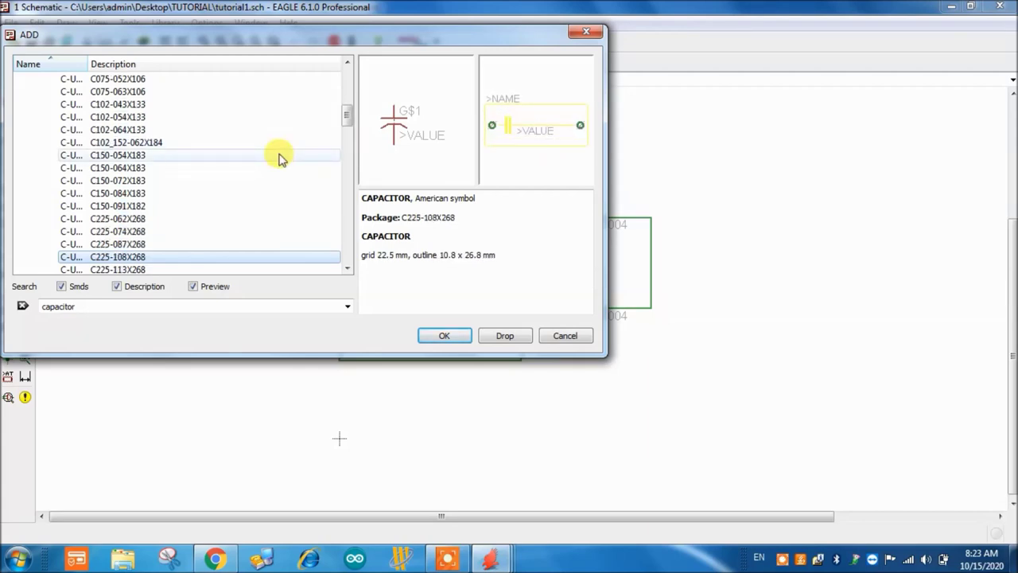
key("Down")
key("Down")
key("Down")
key("Down")
key("Down")
key("Down")
key("Down")
key("Down")
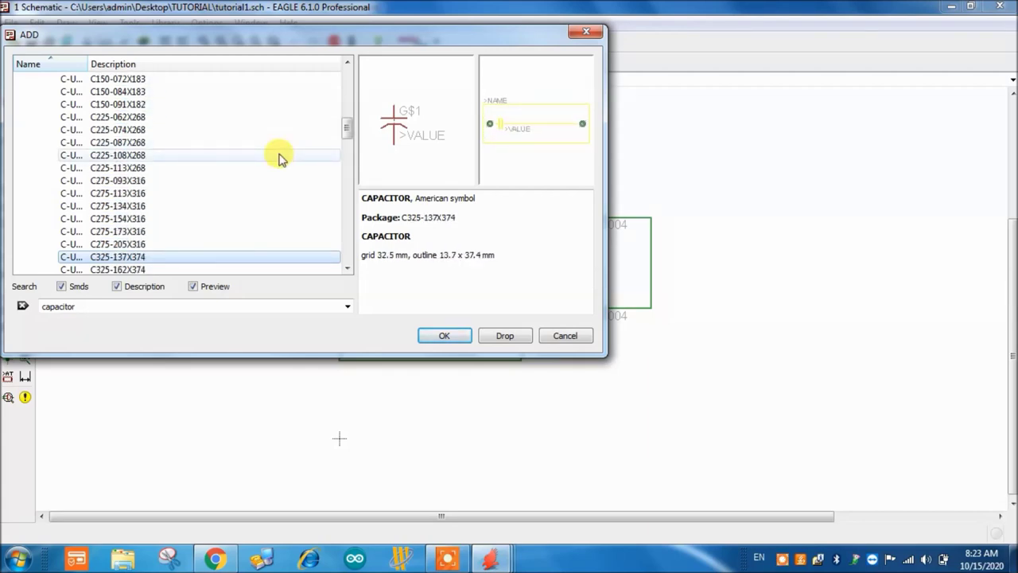
key("Down")
key("Down")
key("Down")
key("Down")
key("Down")
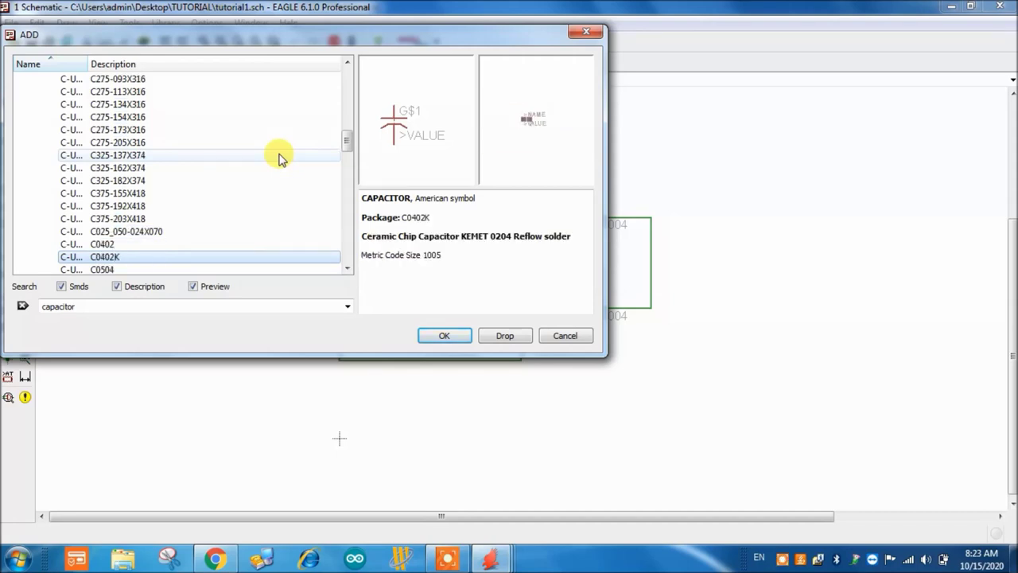
key("Down")
key("Down")
key("Down")
key("Down")
key("Down")
key("Down")
key("Down")
key("Down")
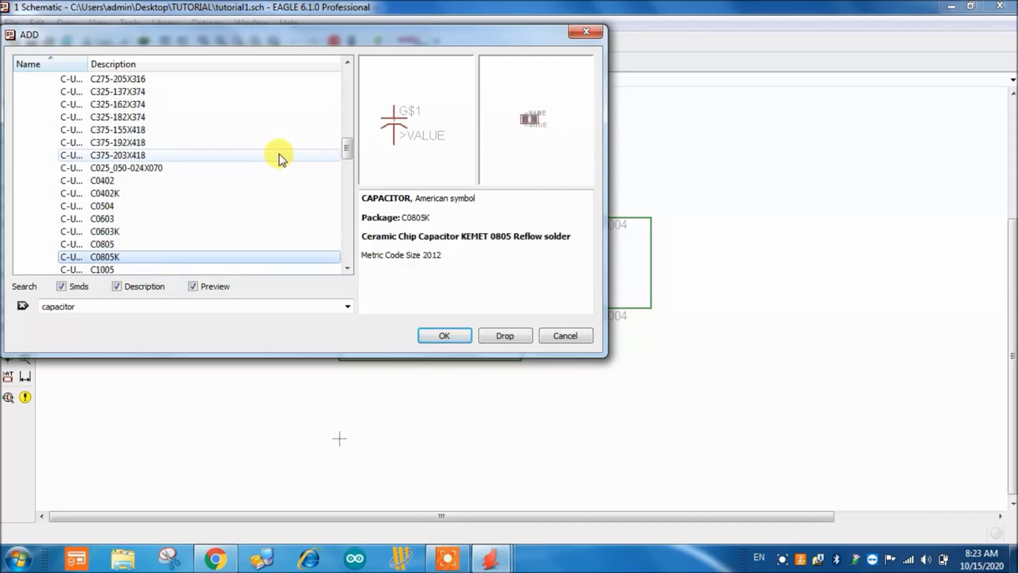
key("Down")
key("Down")
key("Down")
key("Down")
key("Down")
key("Down")
key("Down")
key("Down")
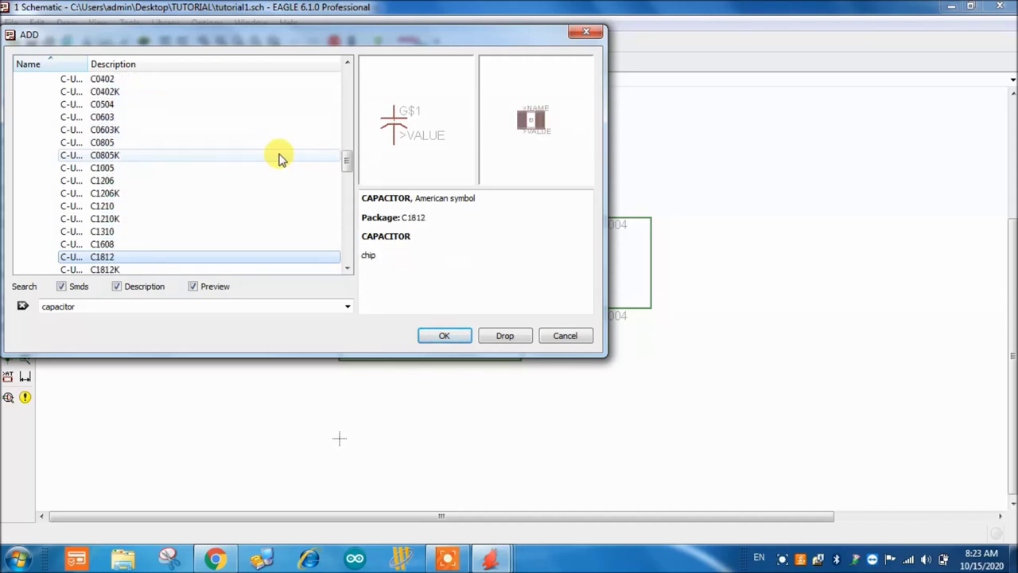
key("Down")
key("Down")
key("Down")
key("Down")
key("Down")
key("Down")
key("Down")
key("Down")
key("Down")
key("Down")
key("Down")
key("Down")
key("Down")
key("Down")
key("Down")
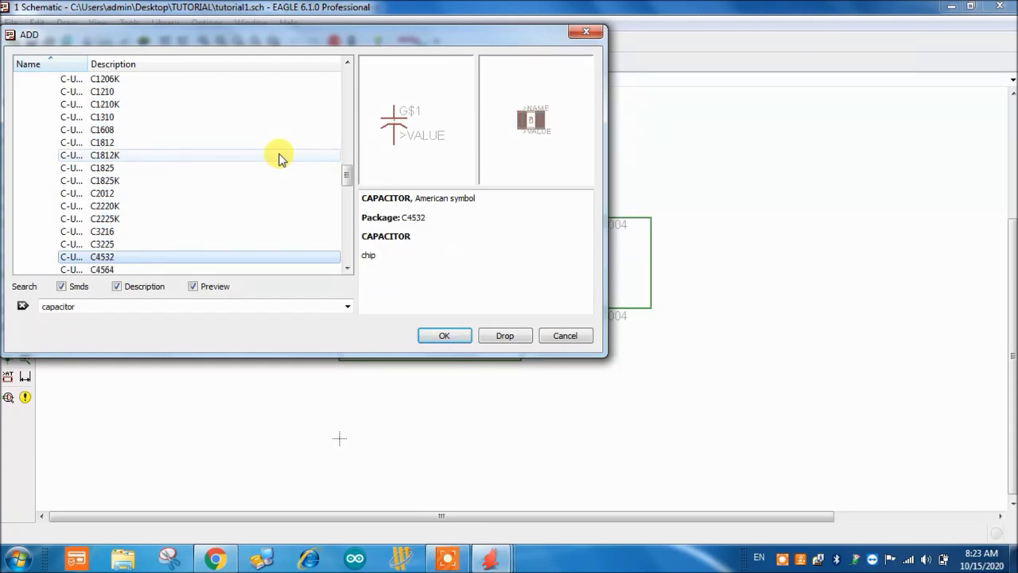
key("Up")
key("Up")
key("Up")
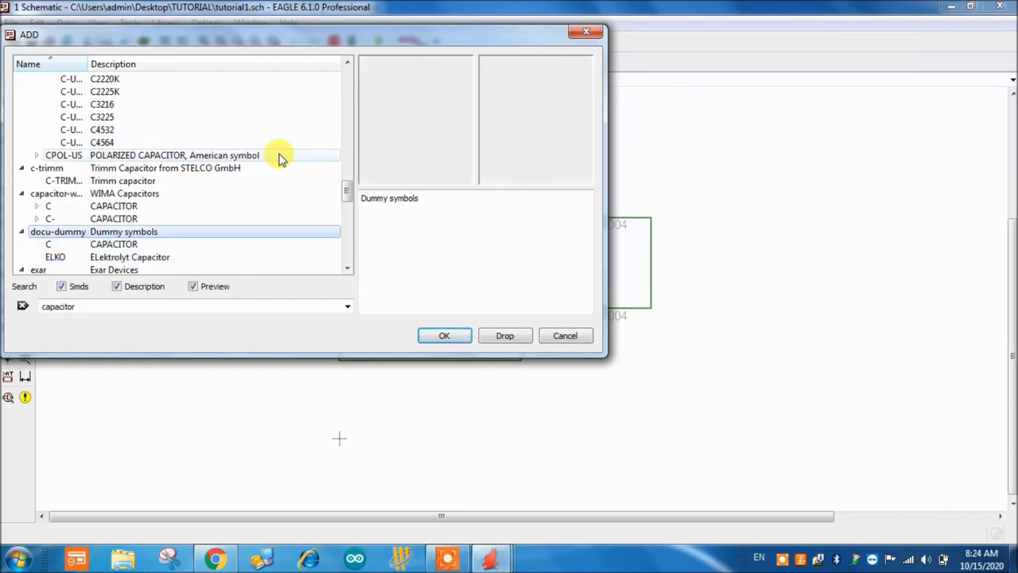
Look through the package variants of the CPOL-US polarized capacitor down to the through-hole electrolytic types
left_click(37, 155)
left_click(95, 93)
key("Down")
key("Down")
key("Down")
key("Down")
key("Down")
key("Down")
key("Down")
key("Down")
key("Down")
key("Down")
key("Down")
key("Down")
key("Down")
key("Down")
key("Down")
key("Down")
key("Down")
key("Down")
key("Down")
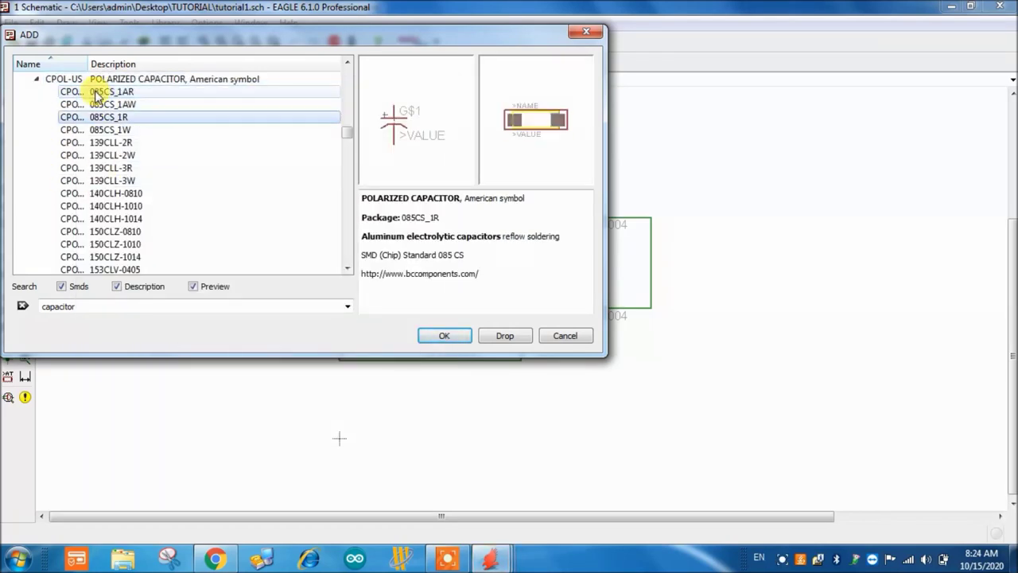
key("Down")
key("Down")
key("Down")
key("Down")
key("Down")
key("Down")
key("Down")
key("Down")
key("Down")
key("Down")
key("Down")
key("Down")
key("Down")
key("Down")
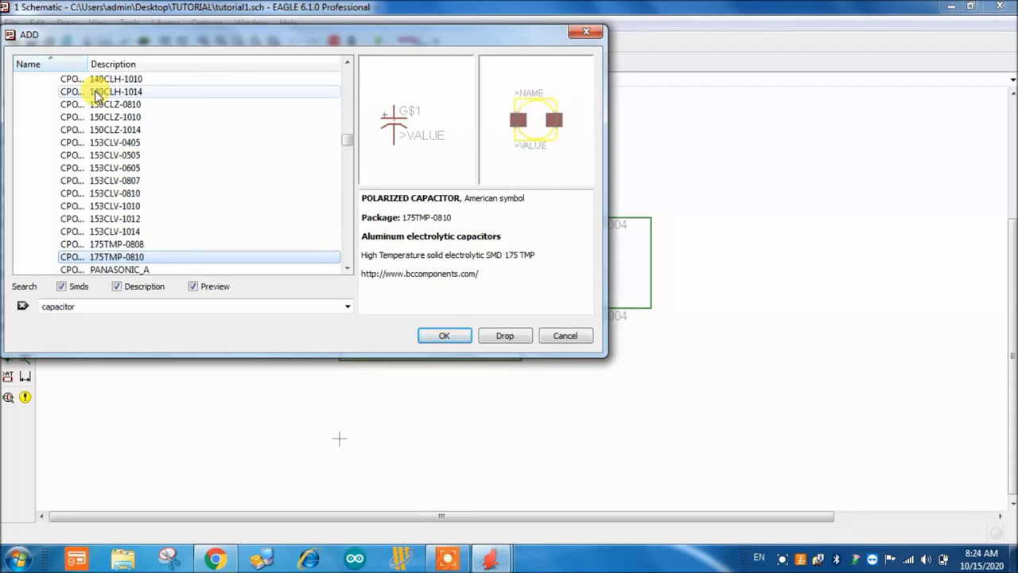
key("Down")
key("Down")
key("Down")
key("Down")
key("Down")
key("Down")
key("Down")
key("Down")
key("Down")
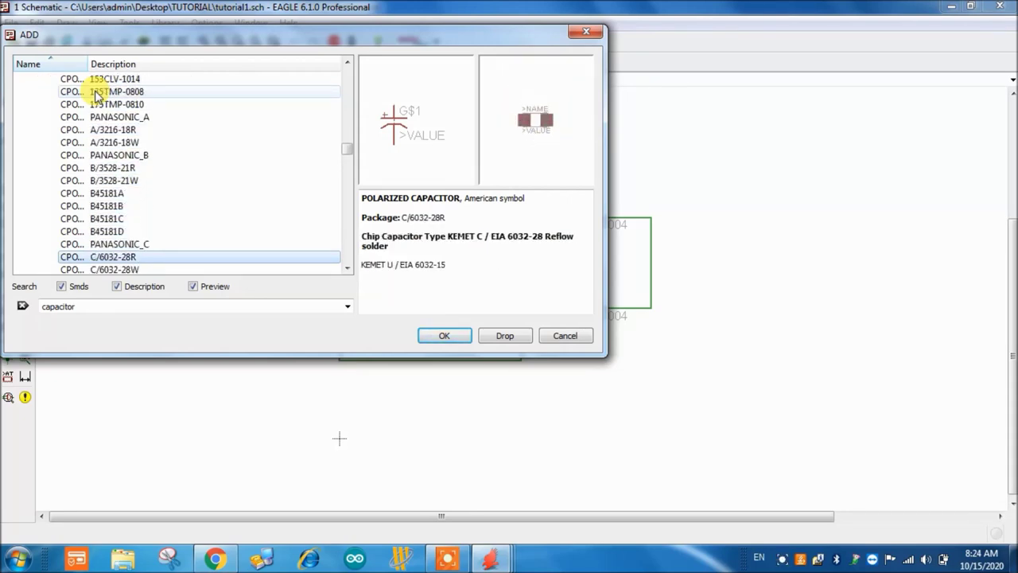
key("Down")
key("Down")
key("Down")
key("Down")
key("Down")
key("Down")
key("Down")
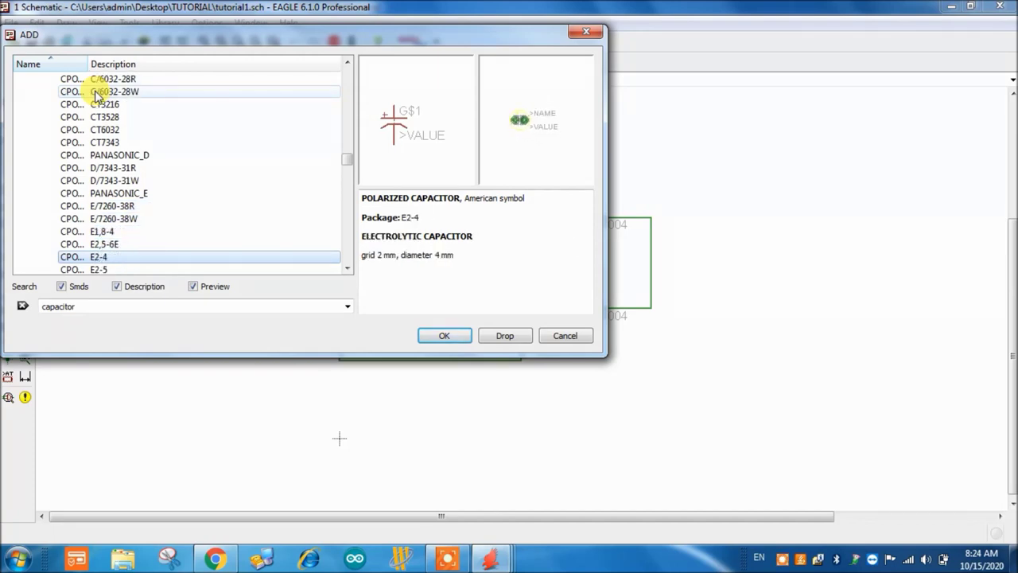
key("Up")
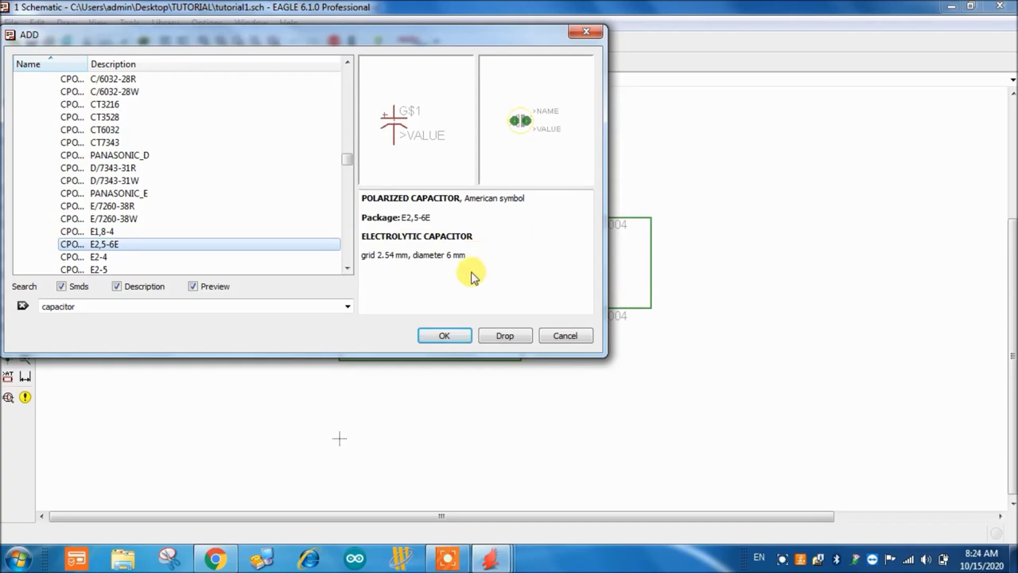
Choose the CPOL-US polarized capacitor in package E3,5-10 and place it to the right of the diode circuit
key("Down")
key("Down")
key("Down")
key("Down")
key("Down")
key("Down")
key("Down")
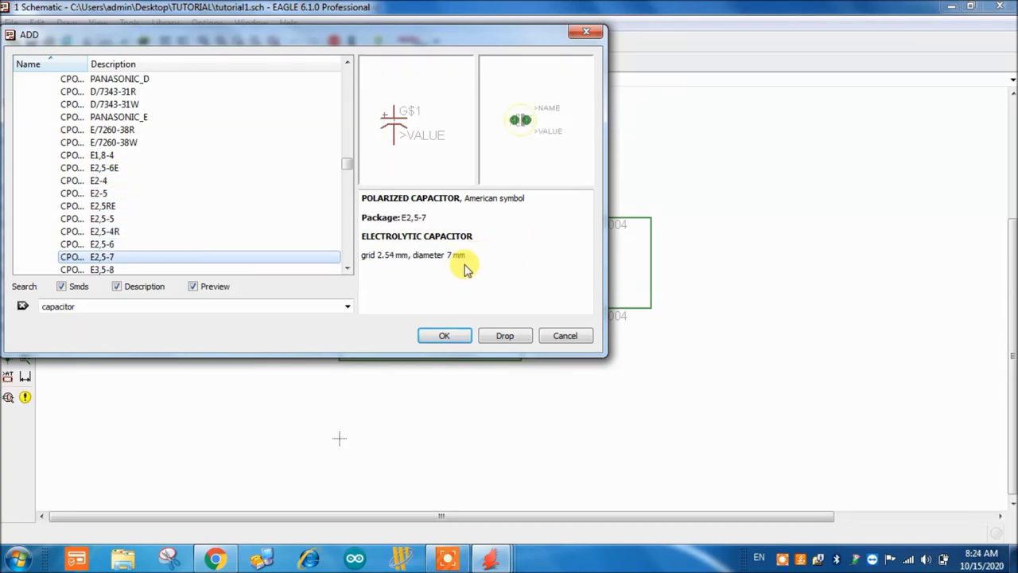
key("Down")
key("Down")
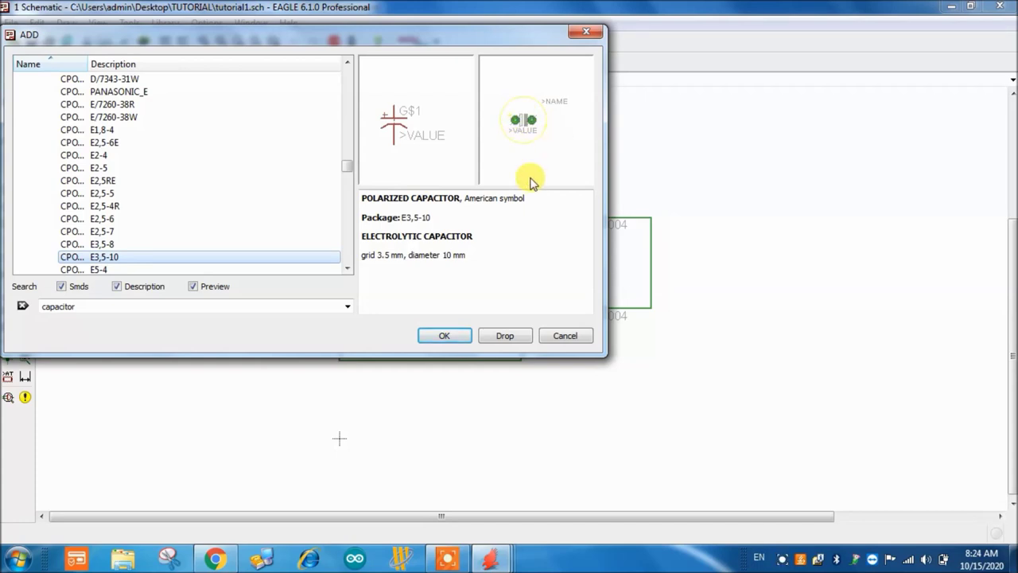
left_click(450, 340)
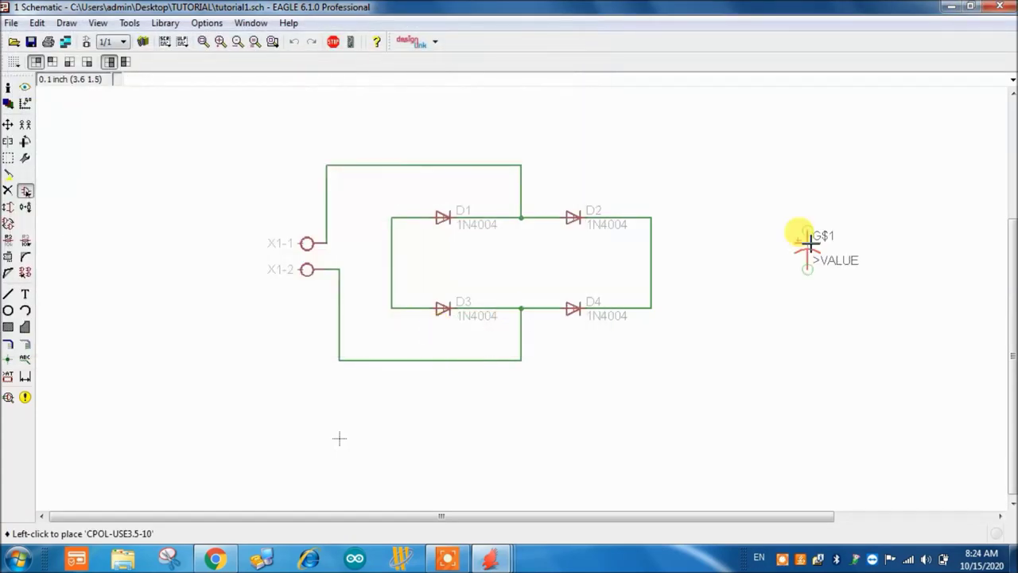
left_click(751, 265)
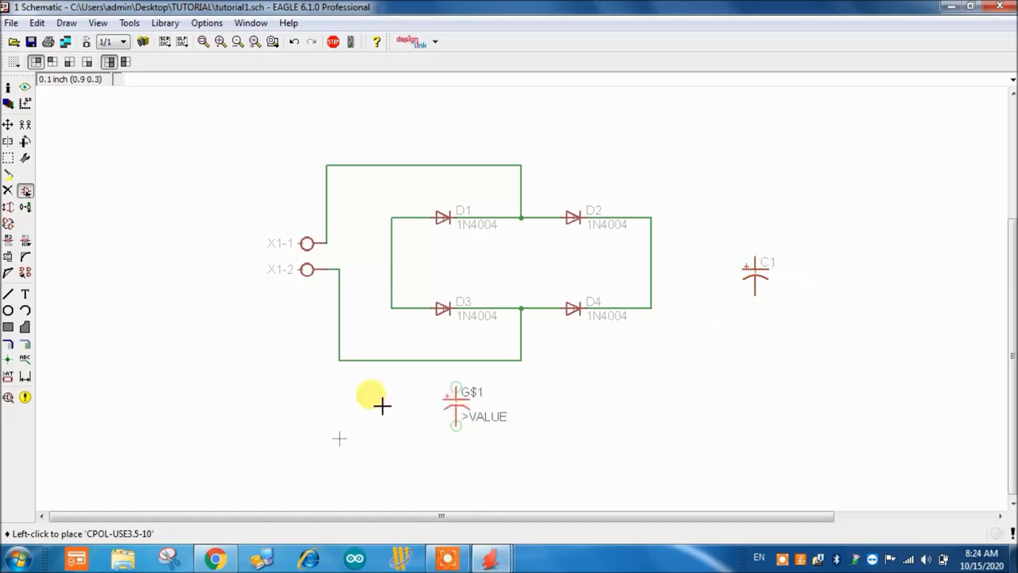
Draw a net from the vertical D2–D4 net to the positive pin of capacitor C1
left_click(24, 344)
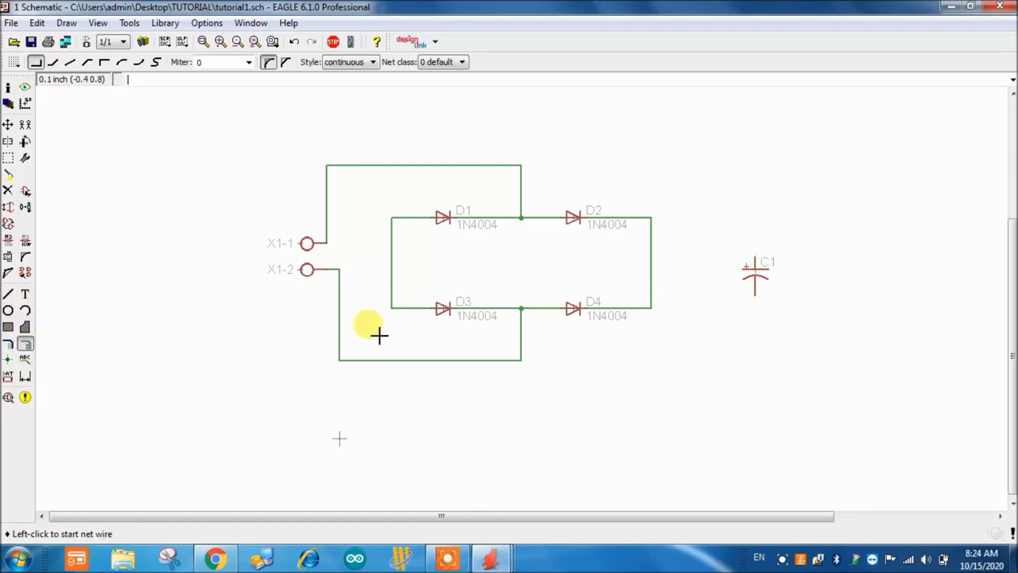
left_click(651, 254)
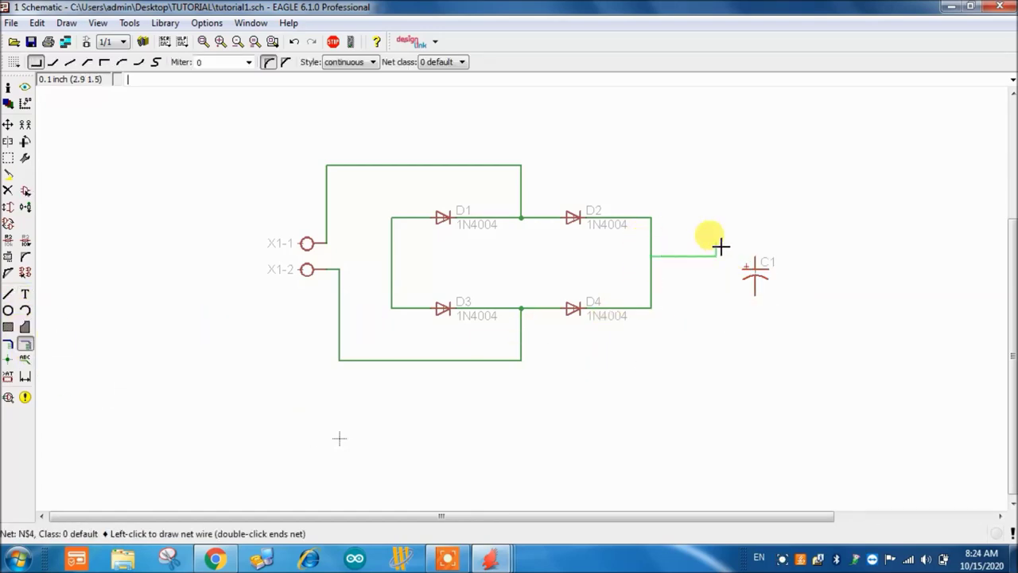
scroll(724, 245, "up", 2)
left_click(731, 223)
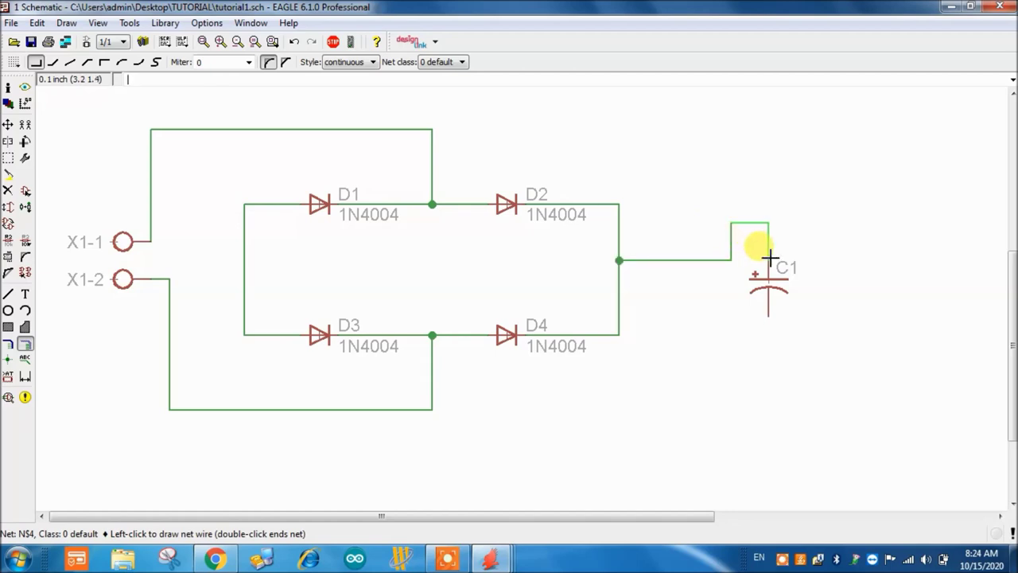
left_click(768, 259)
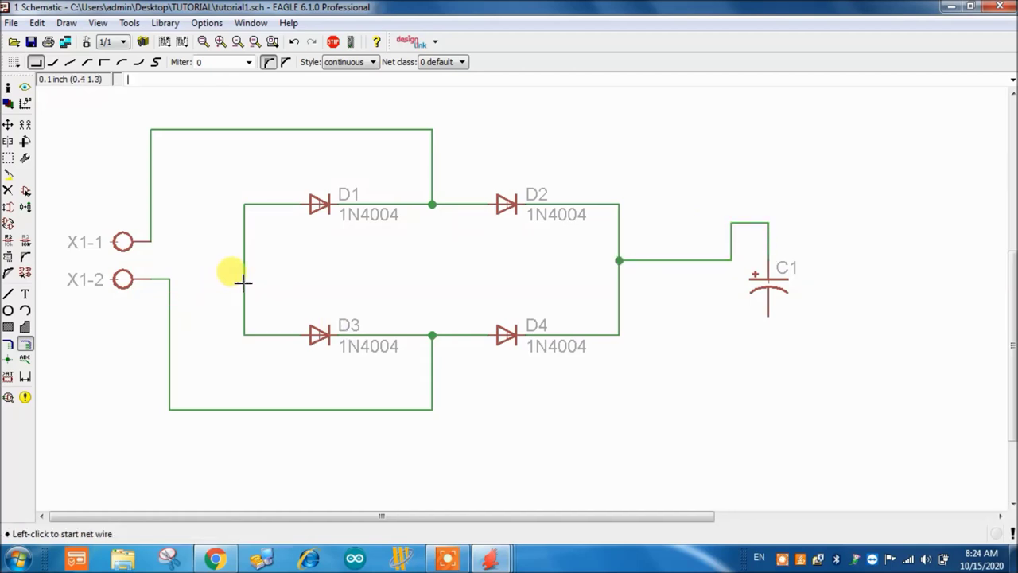
Draw a net from the vertical D1–D3 net below the circuit to the negative pin of capacitor C1, and save the schematic
left_click(243, 279)
left_click(206, 447)
left_click(768, 316)
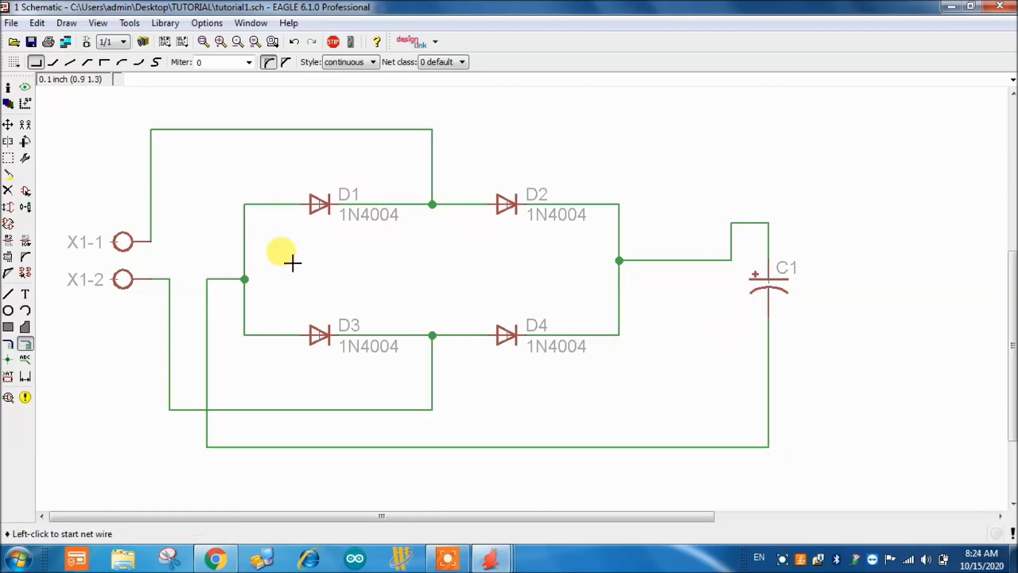
left_click(32, 43)
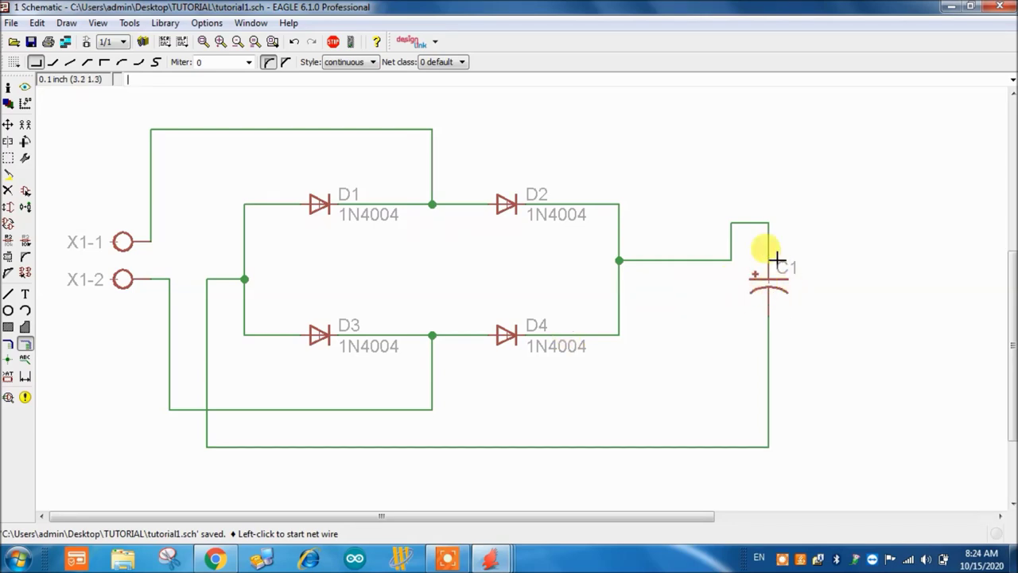
scroll(203, 270, "down", 1)
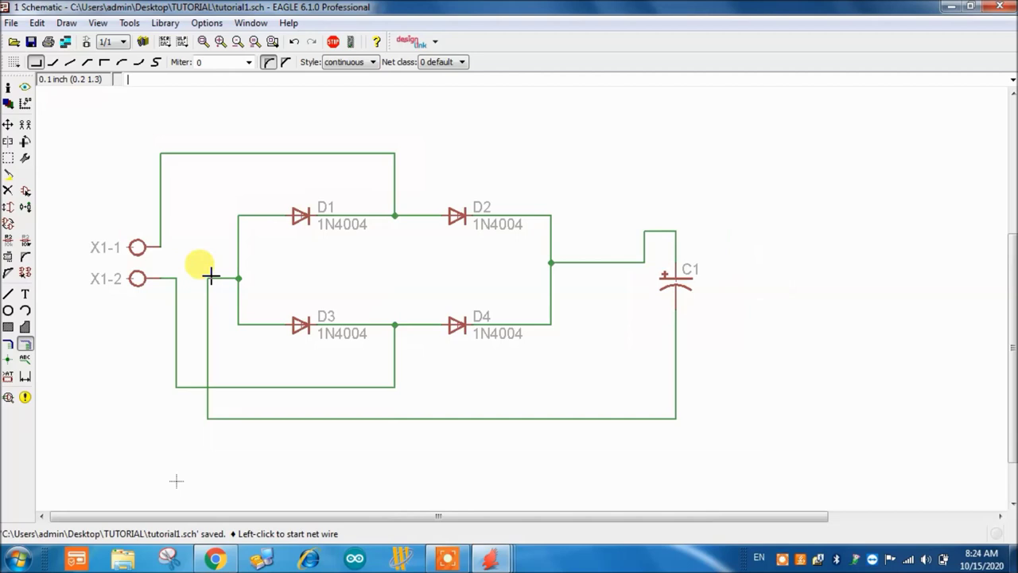
Search the part libraries for 7812
left_click(25, 197)
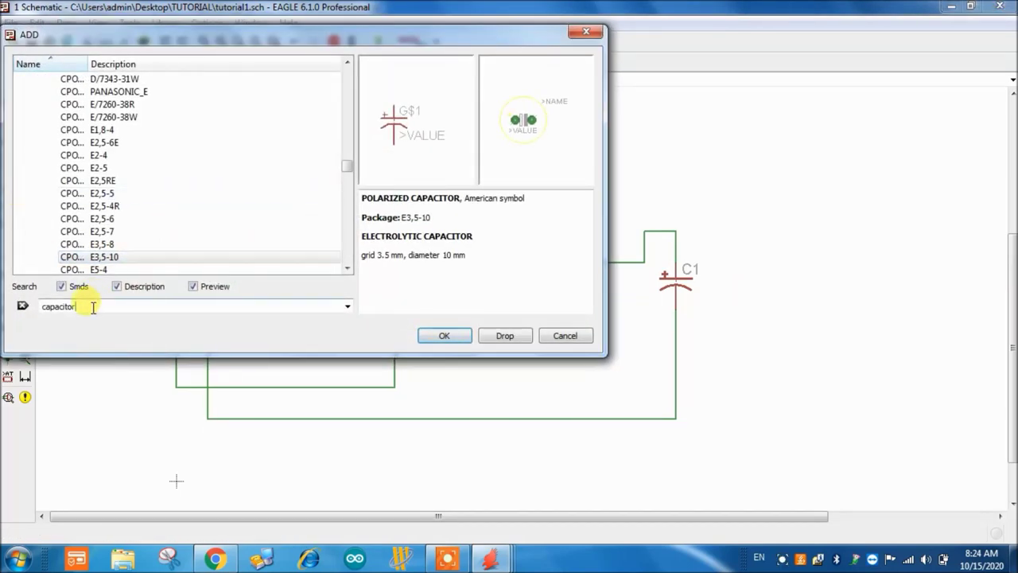
left_click_drag(91, 307, 27, 312)
type("7812")
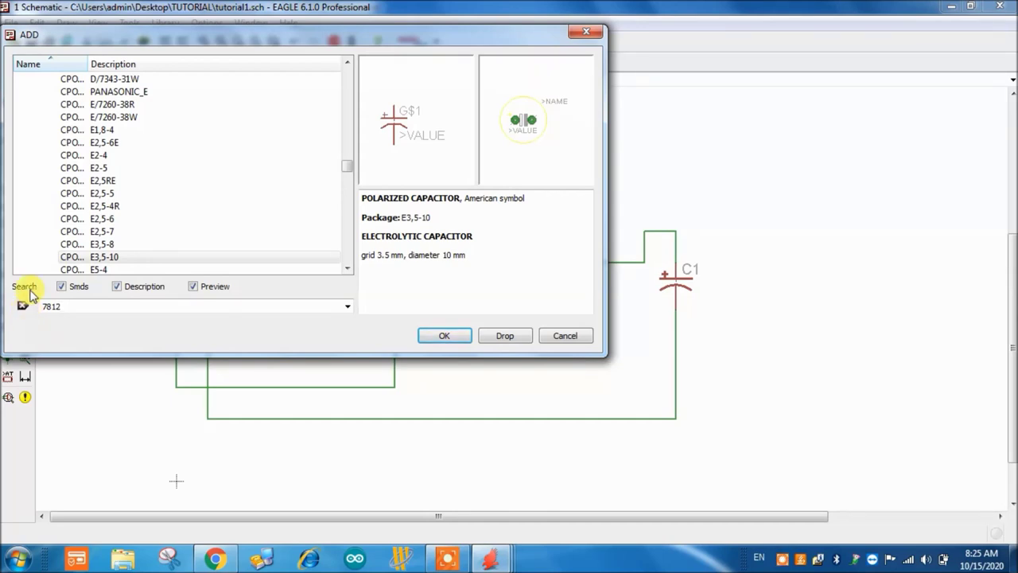
left_click(23, 307)
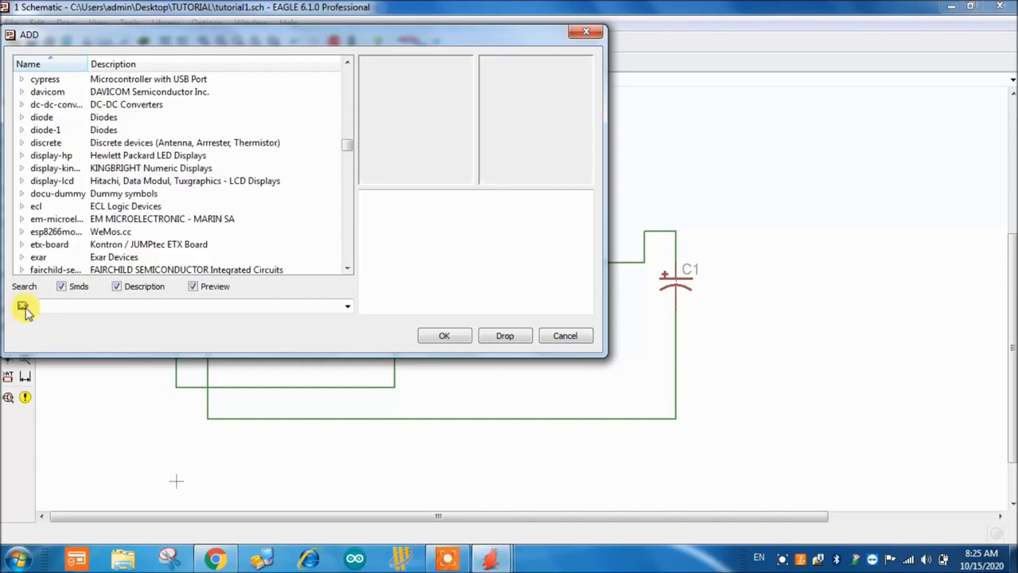
left_click(57, 306)
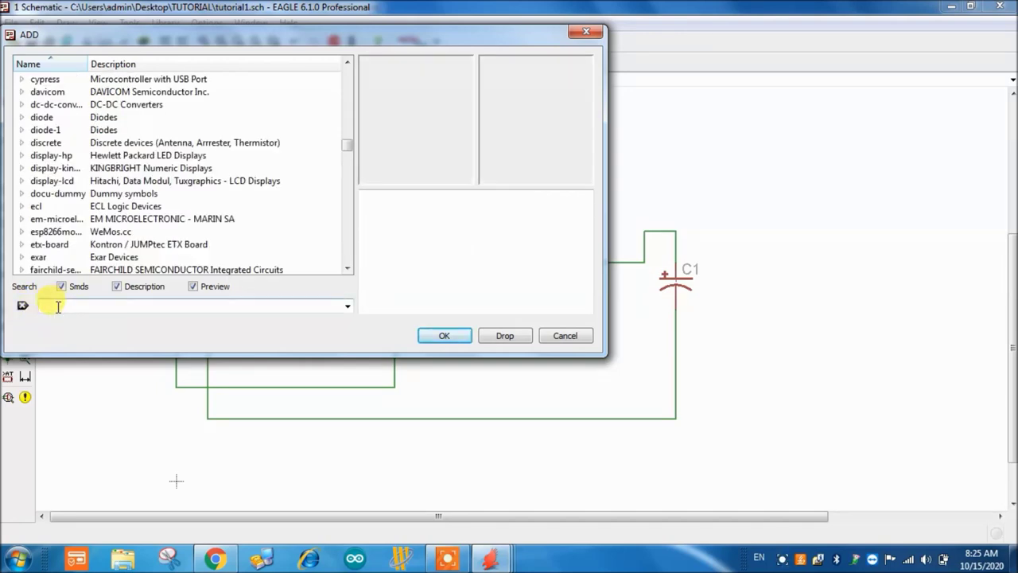
type("7812")
key("Return")
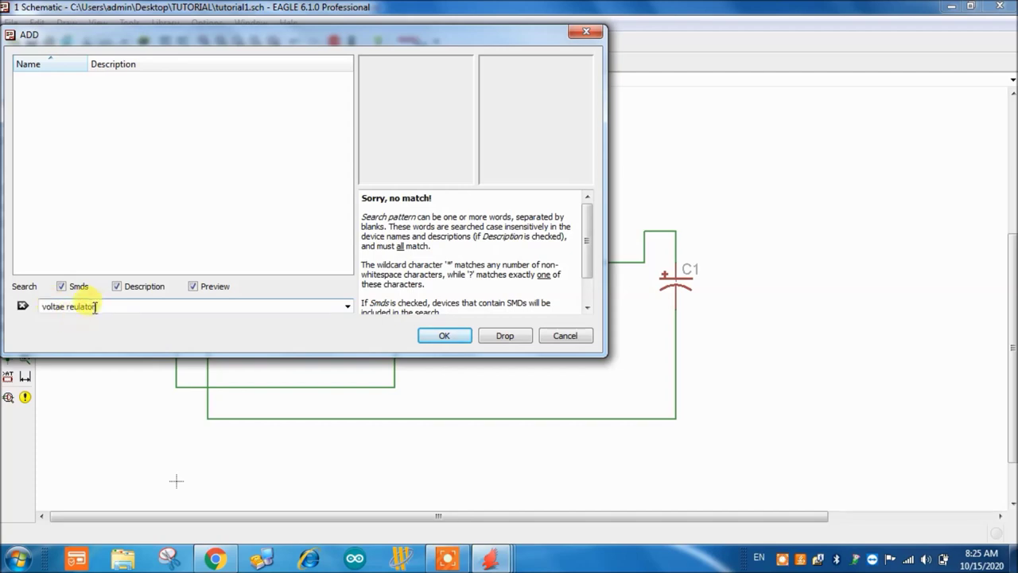
Try searching the part libraries for "voltae regulator"
left_click_drag(104, 306, 41, 305)
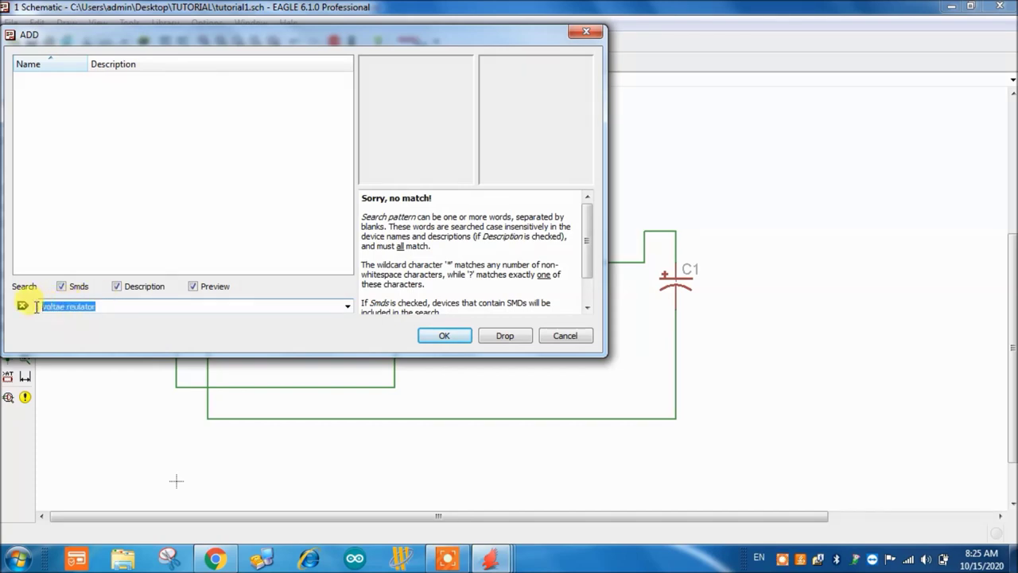
left_click(72, 307)
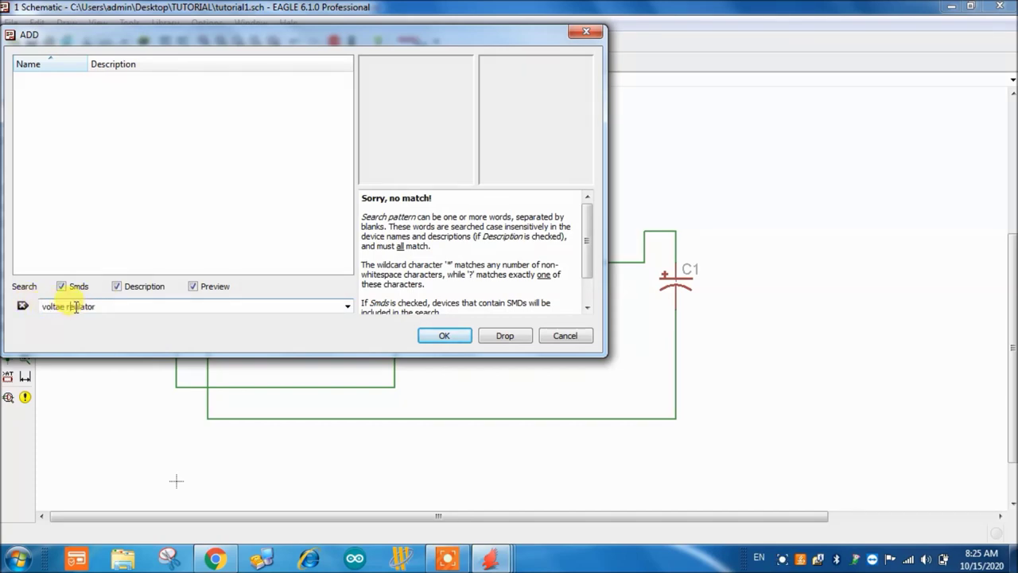
type("g")
left_click(155, 306)
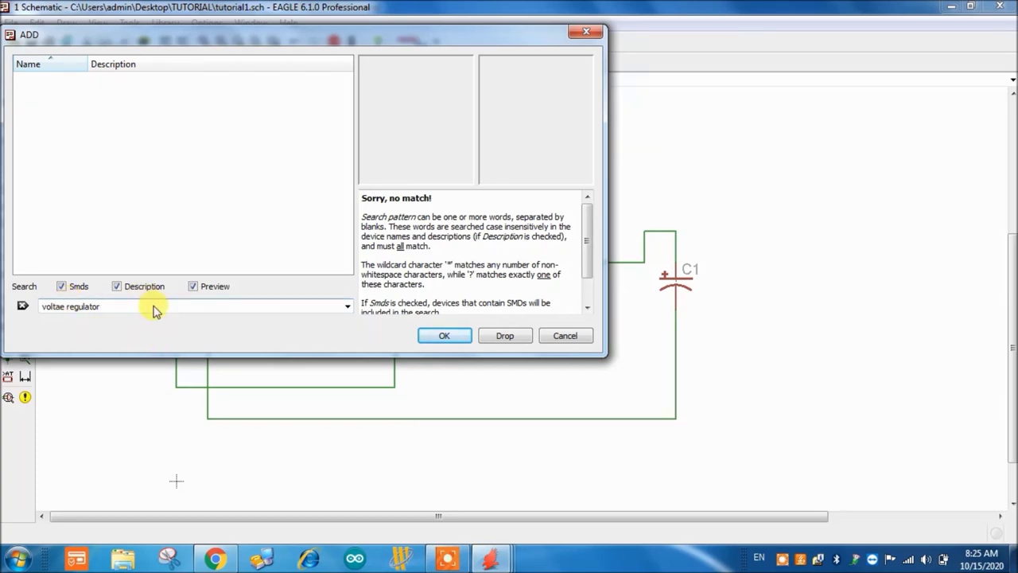
left_click(23, 306)
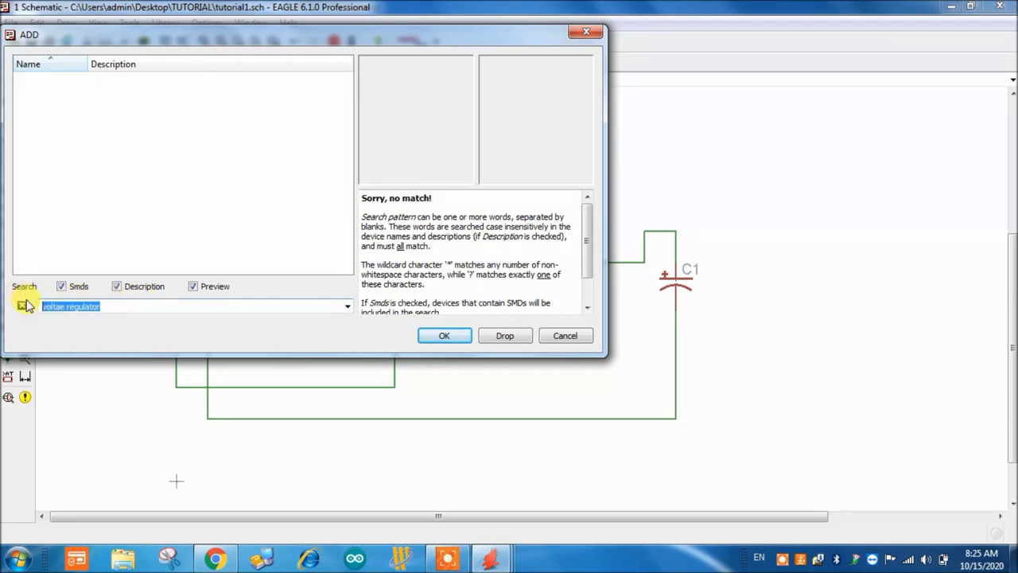
Search the part libraries for regulator and expand the 78* positive voltage regulator in the adafruit library
type("r")
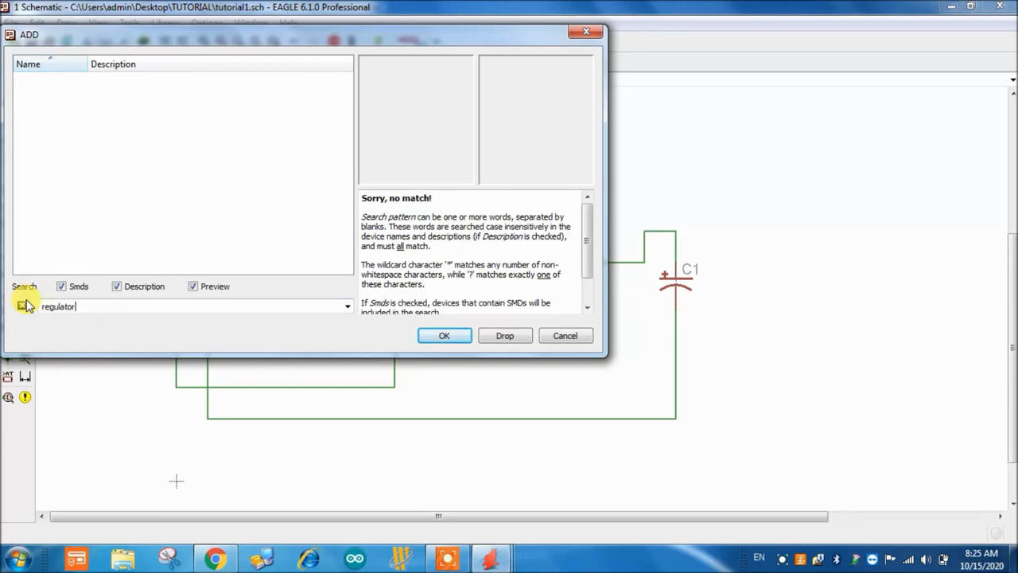
left_click(23, 305)
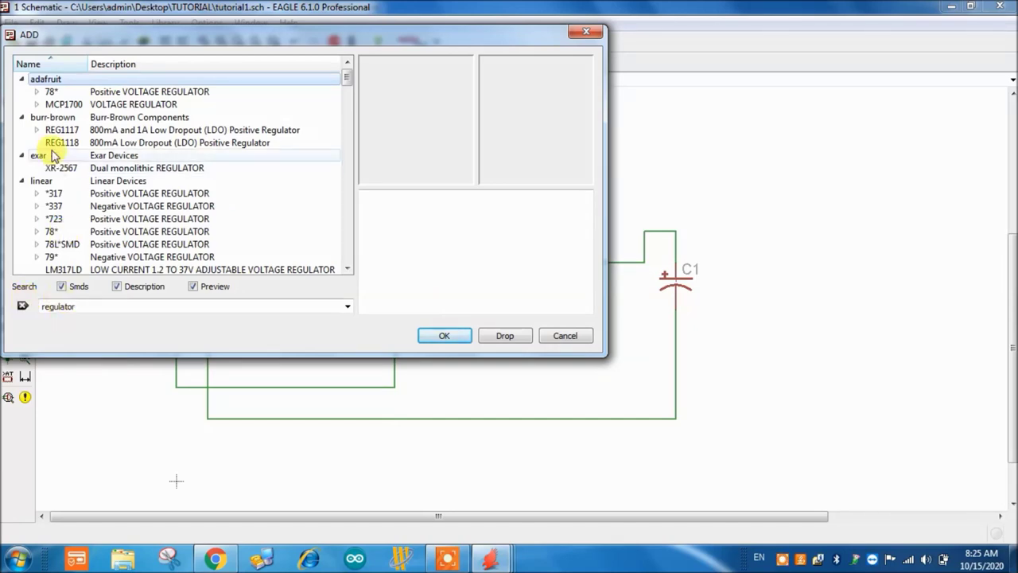
left_click(40, 94)
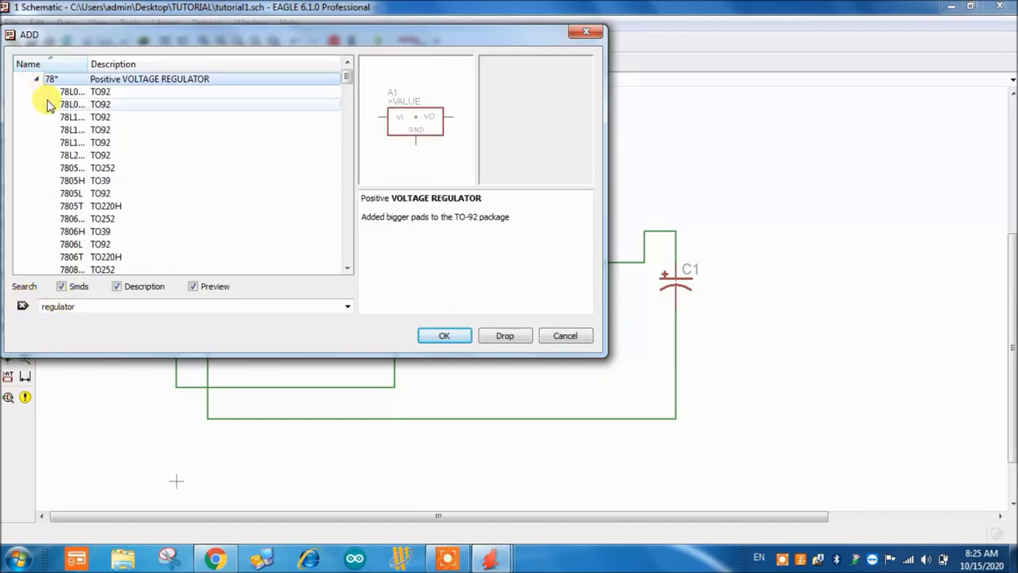
Look through the package variants of the 78* regulator from the 78L types down to the 7815 types
left_click(79, 92)
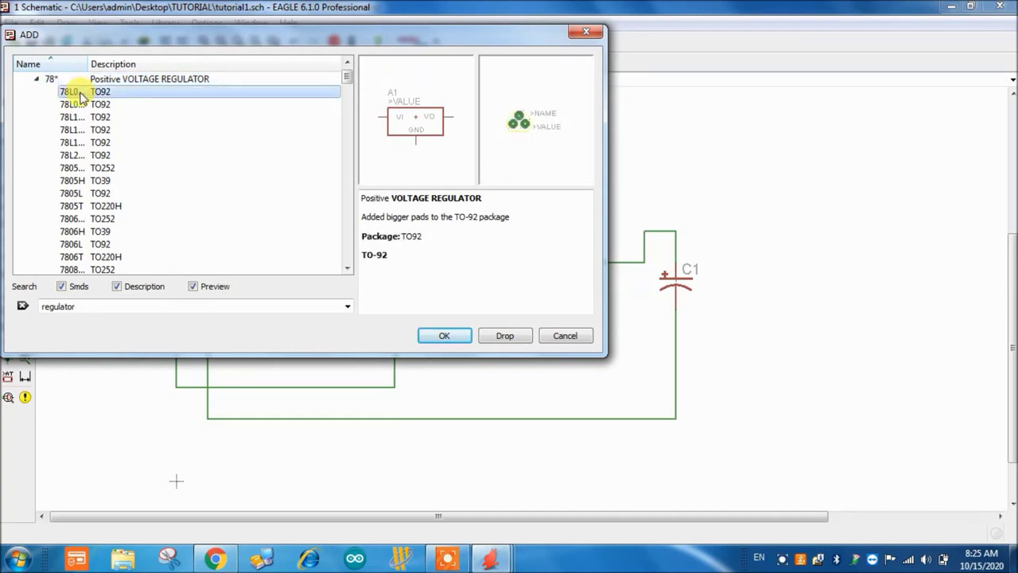
left_click(132, 106)
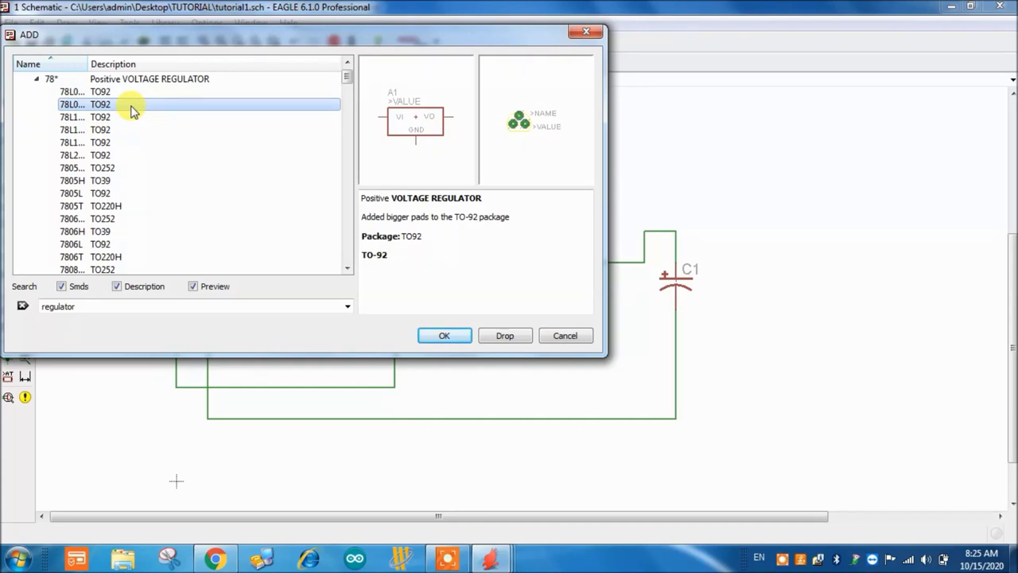
key("Down")
key("Down")
key("Down")
key("Down")
key("Down")
key("Down")
key("Down")
key("Up")
key("Down")
key("Down")
key("Down")
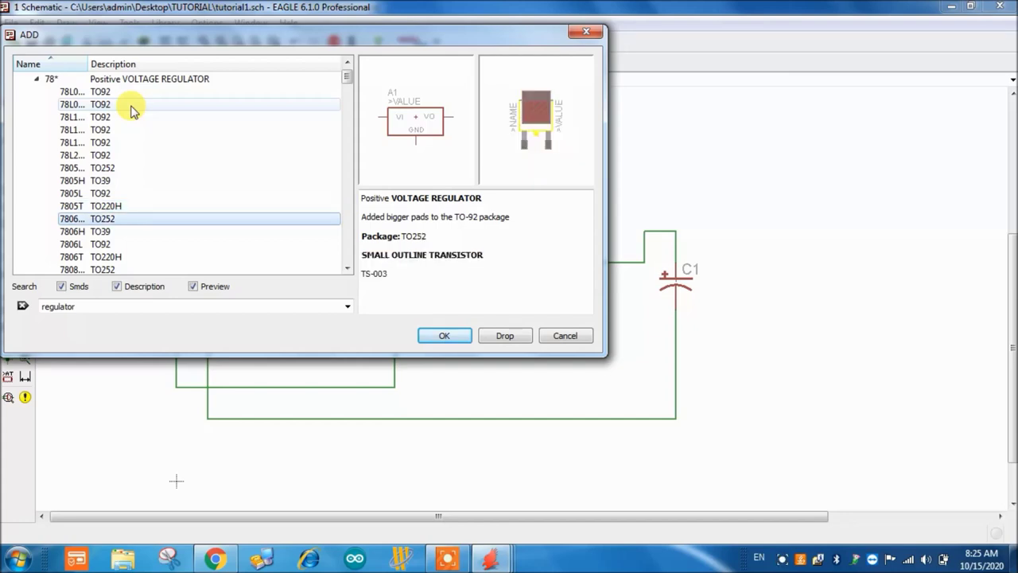
key("Up")
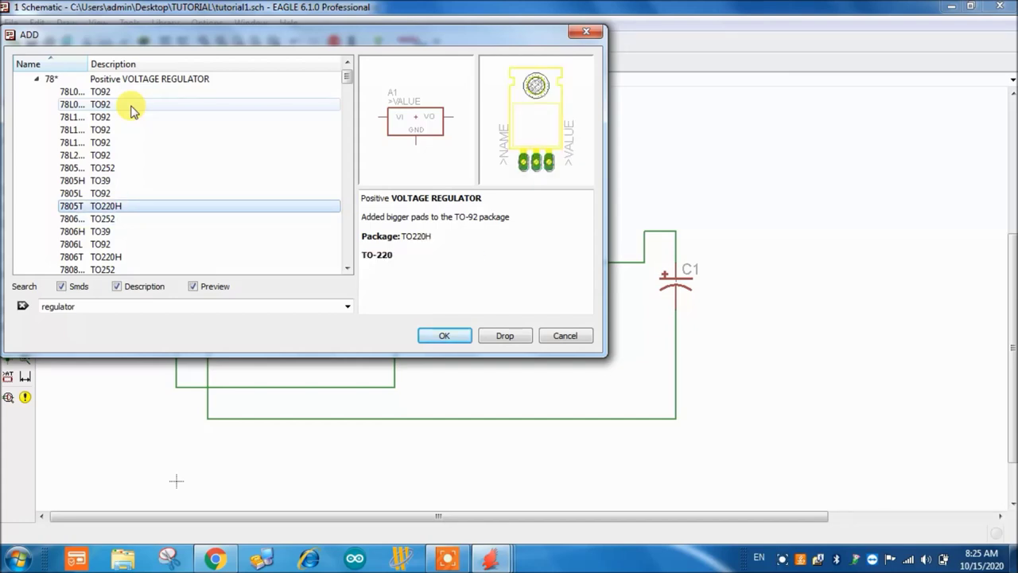
key("Down")
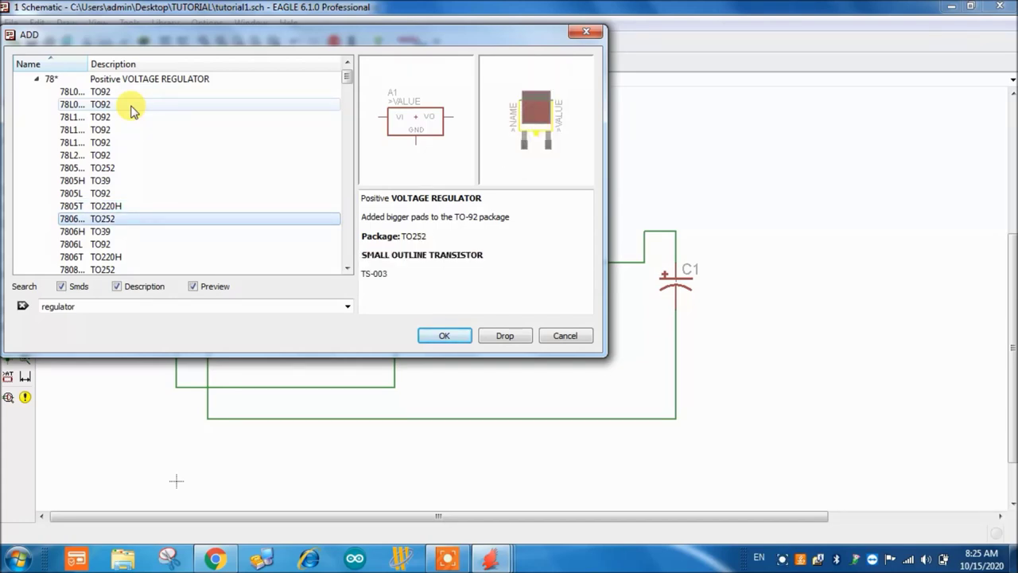
key("Up")
key("Down")
key("Down")
key("Down")
key("Down")
key("Down")
key("Down")
key("Down")
key("Down")
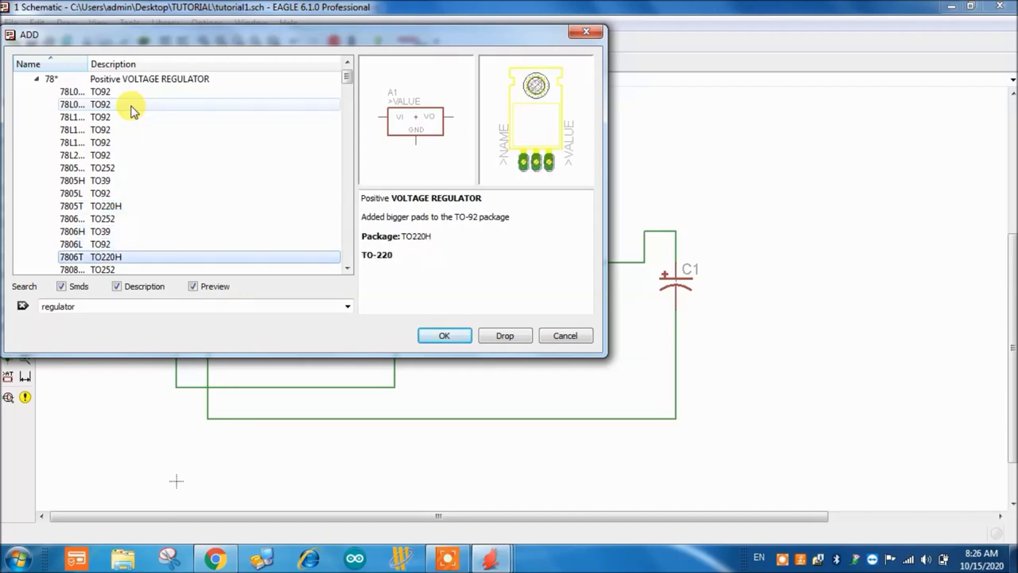
key("Down")
key("Down")
key("Down")
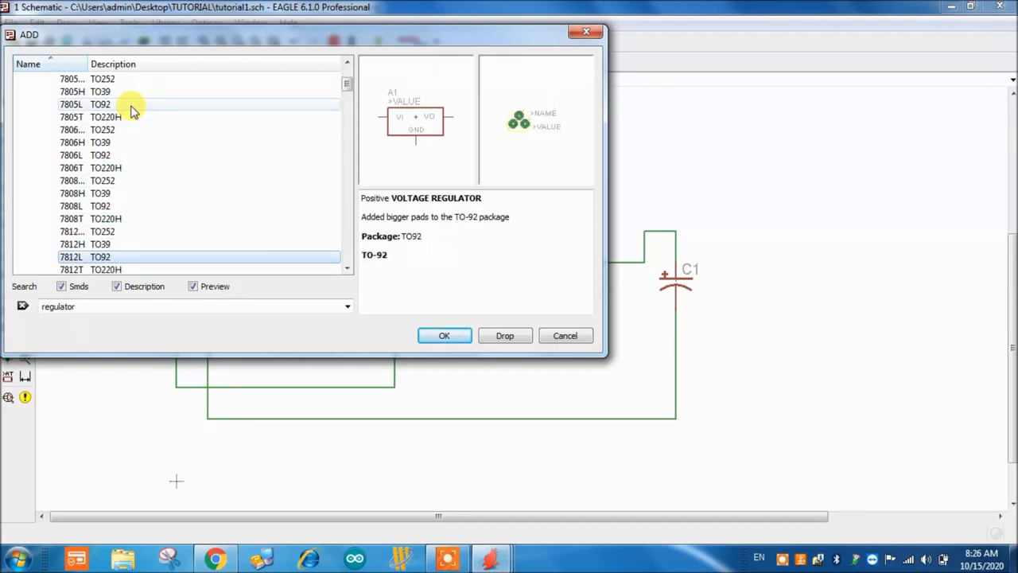
key("Down")
key("Down")
key("Down")
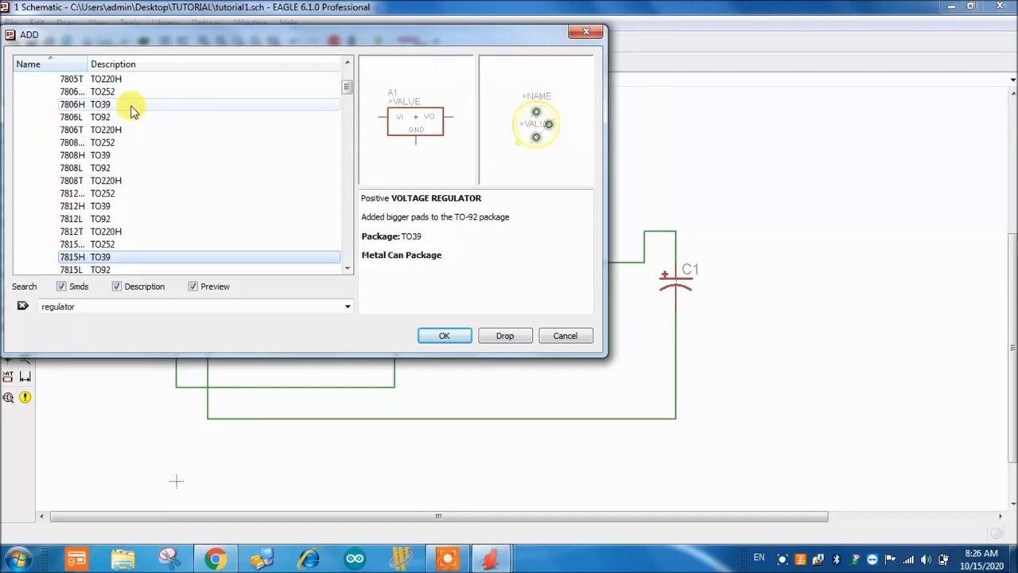
Compare the TO252, TO39, TO92 and TO220H footprints among the 7808, 7812, 7815 and 7818 regulator variants
key("Up")
key("Up")
key("Up")
key("Up")
key("Up")
key("Up")
key("Up")
key("Up")
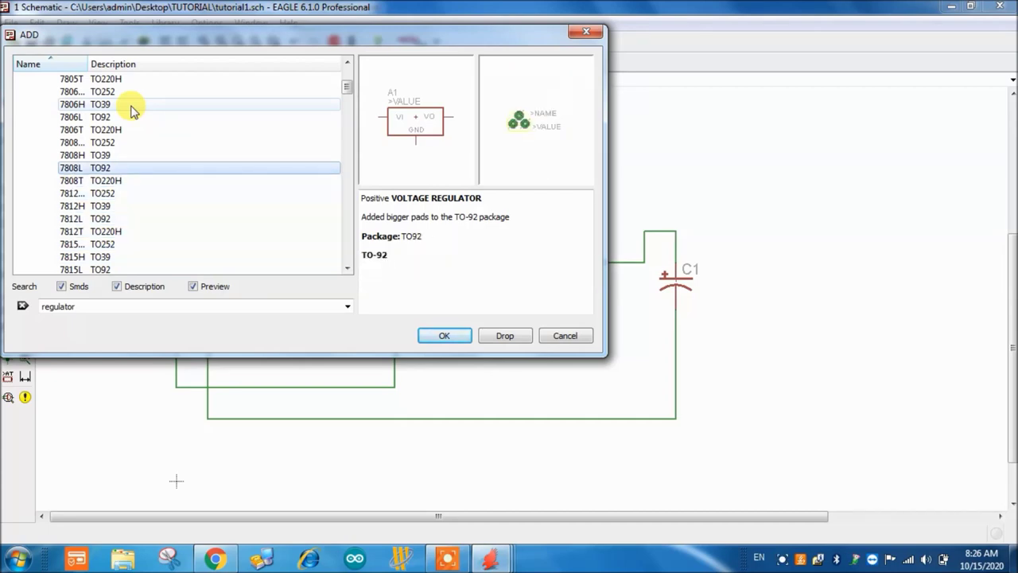
key("Down")
key("Down")
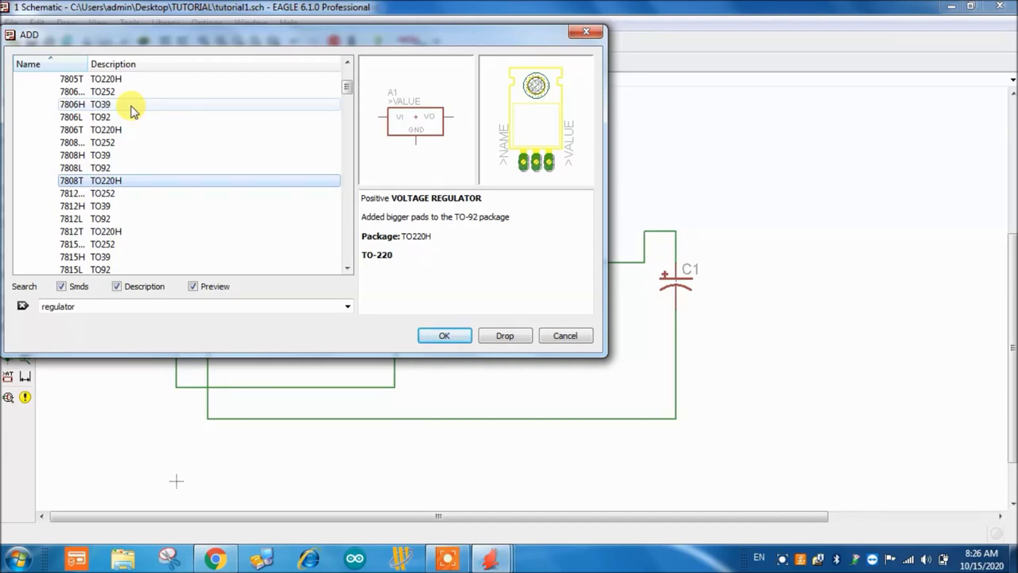
key("Down")
key("Down")
key("Down")
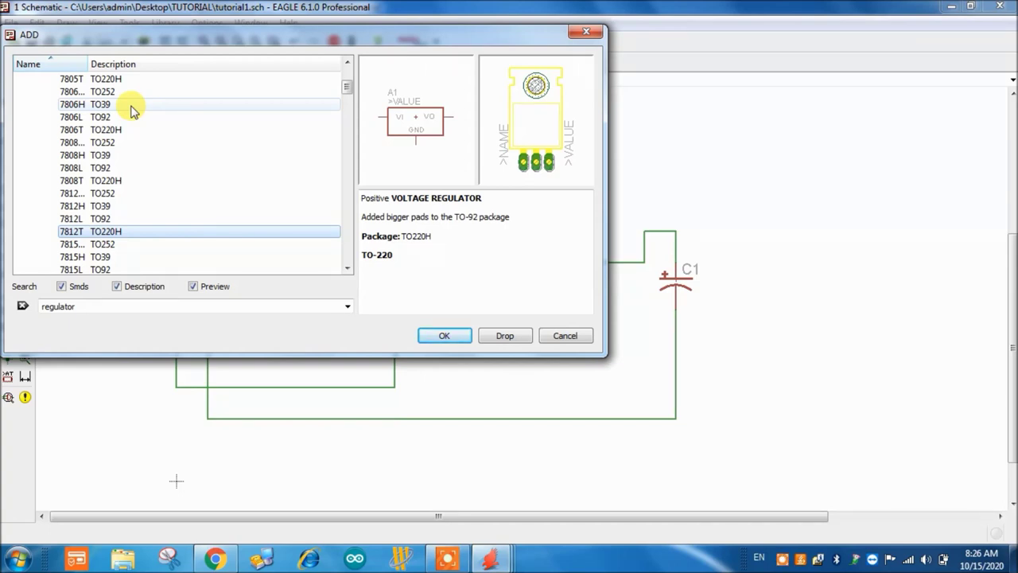
key("Down")
key("Down")
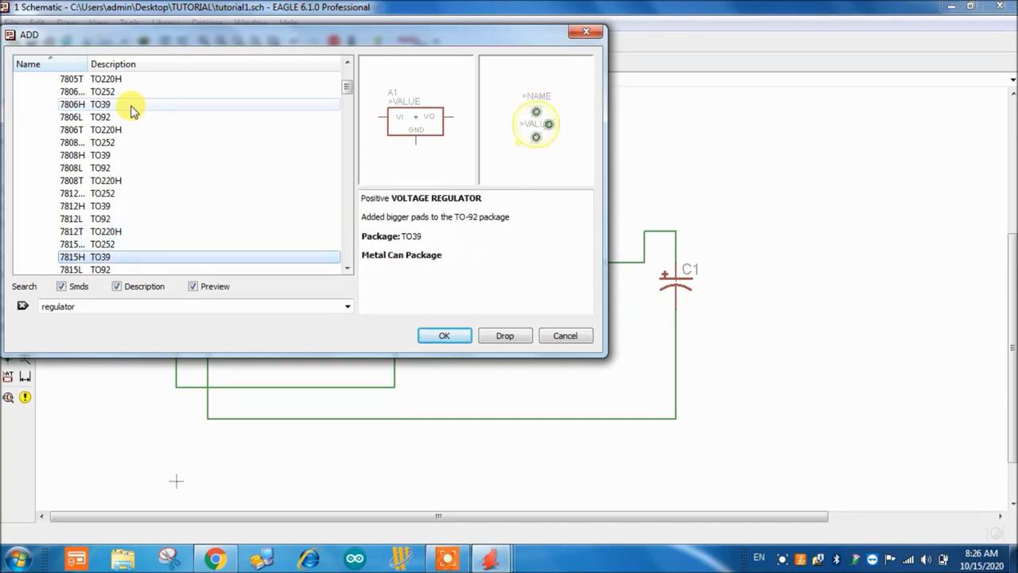
key("Up")
key("Up")
key("Up")
key("Up")
key("Up")
key("Down")
key("Down")
key("Down")
key("Down")
key("Down")
key("Down")
key("Down")
key("Down")
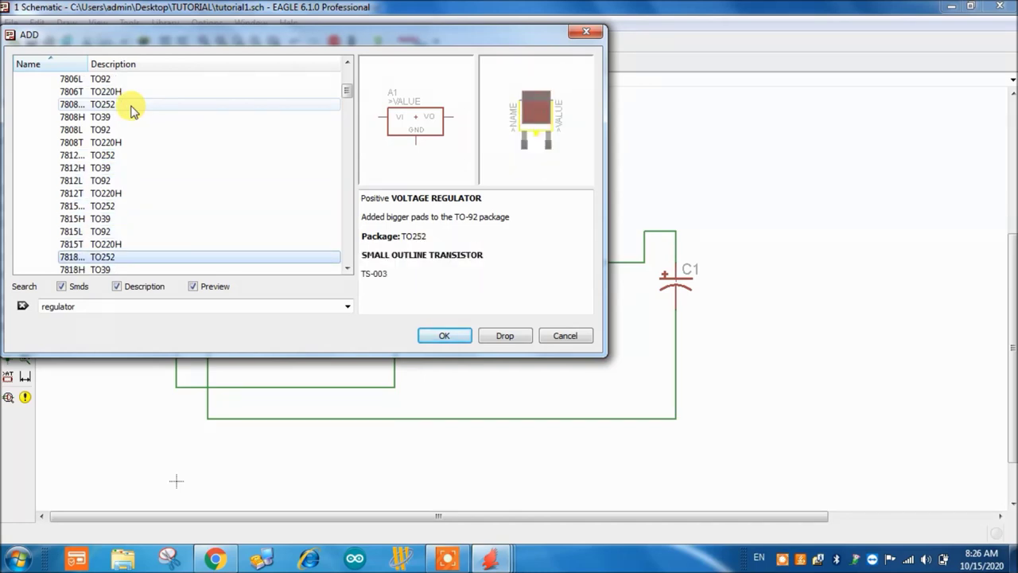
key("Up")
key("Up")
key("Up")
key("Up")
key("Up")
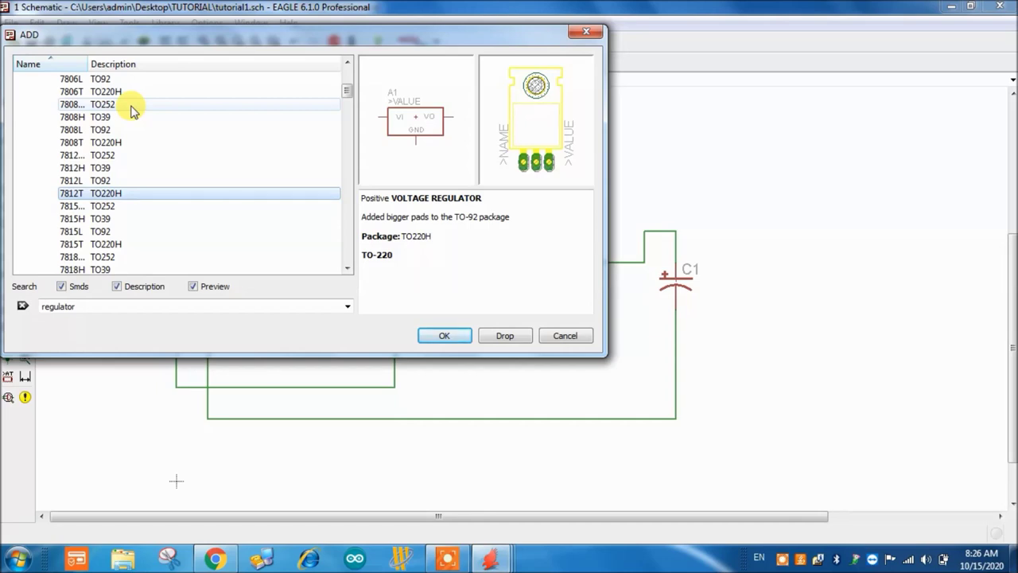
Choose the 7812T voltage regulator in package TO220H and place one to the right of capacitor C1
left_click(108, 180)
left_click(103, 193)
left_click(103, 181)
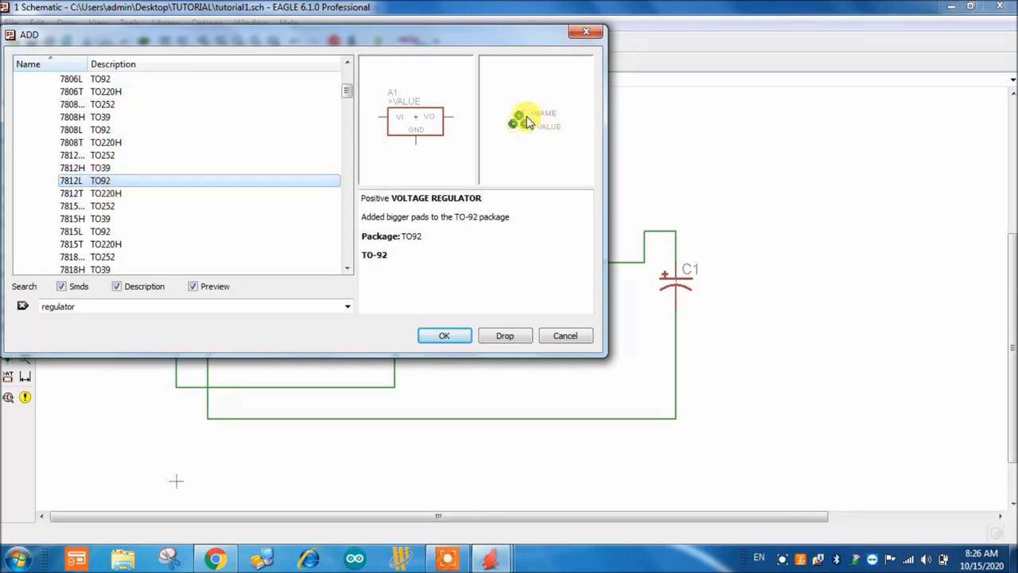
left_click(94, 194)
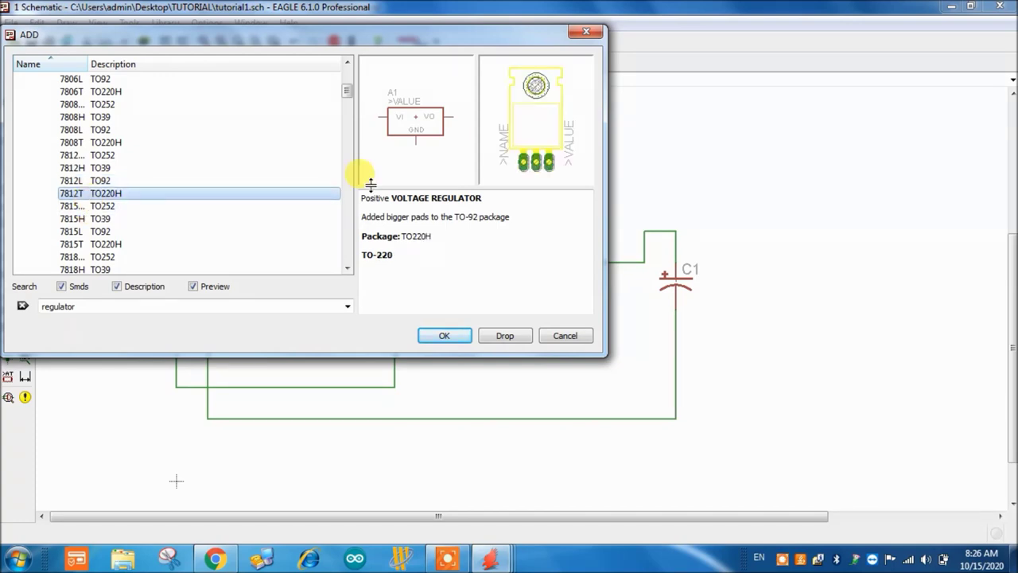
left_click(447, 336)
scroll(391, 253, "down", 1)
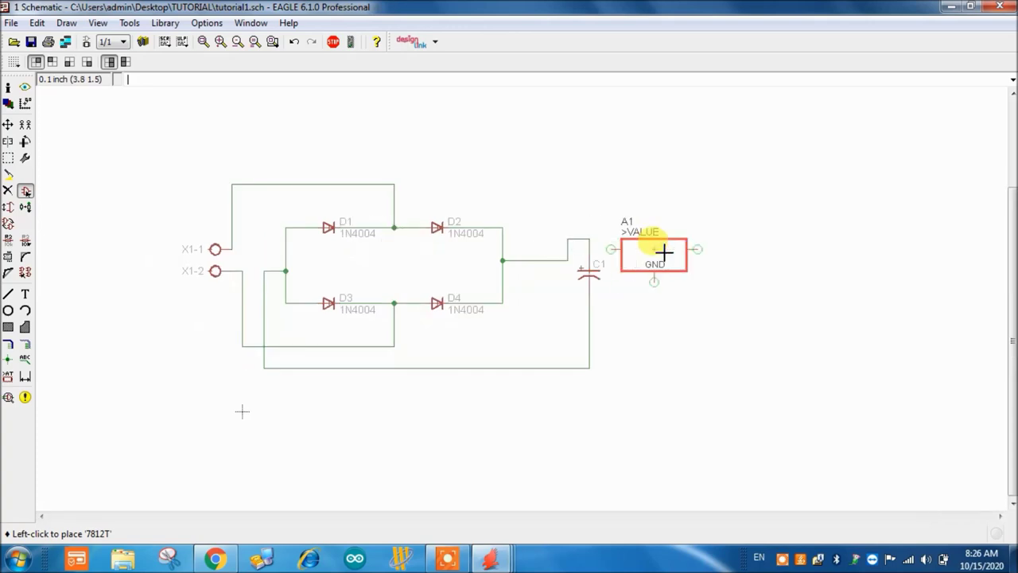
left_click(697, 240)
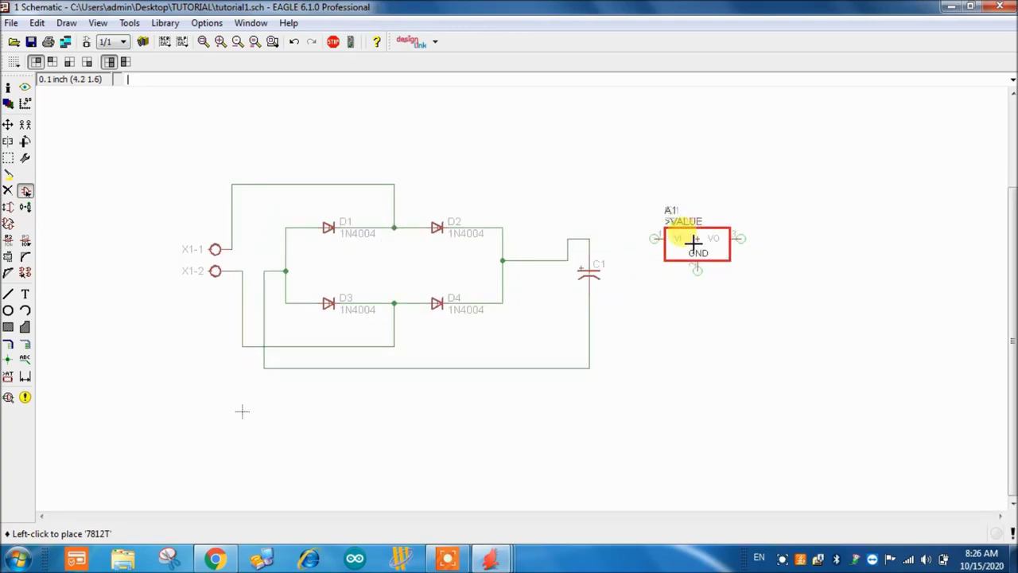
left_click(25, 192)
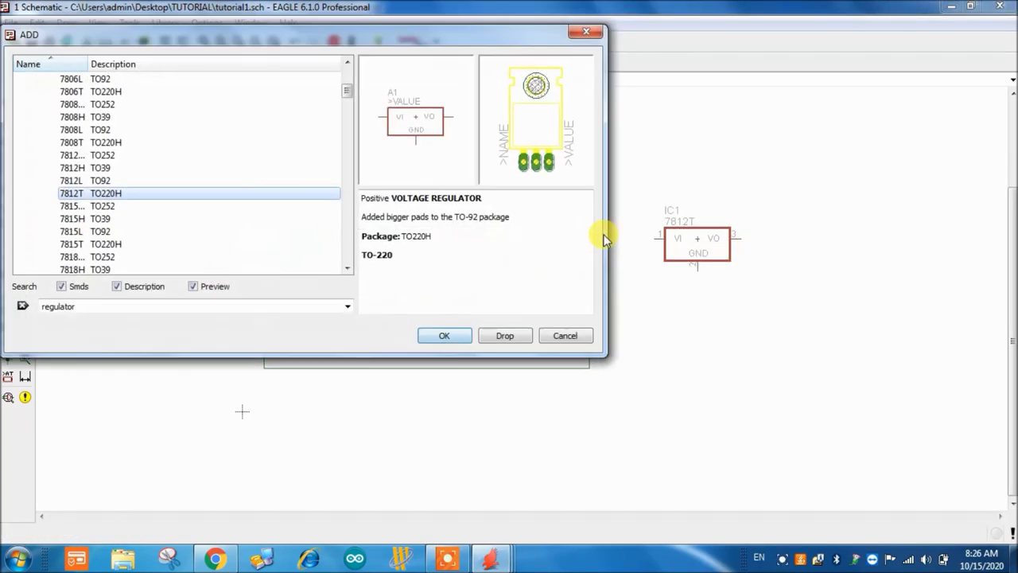
left_click(565, 334)
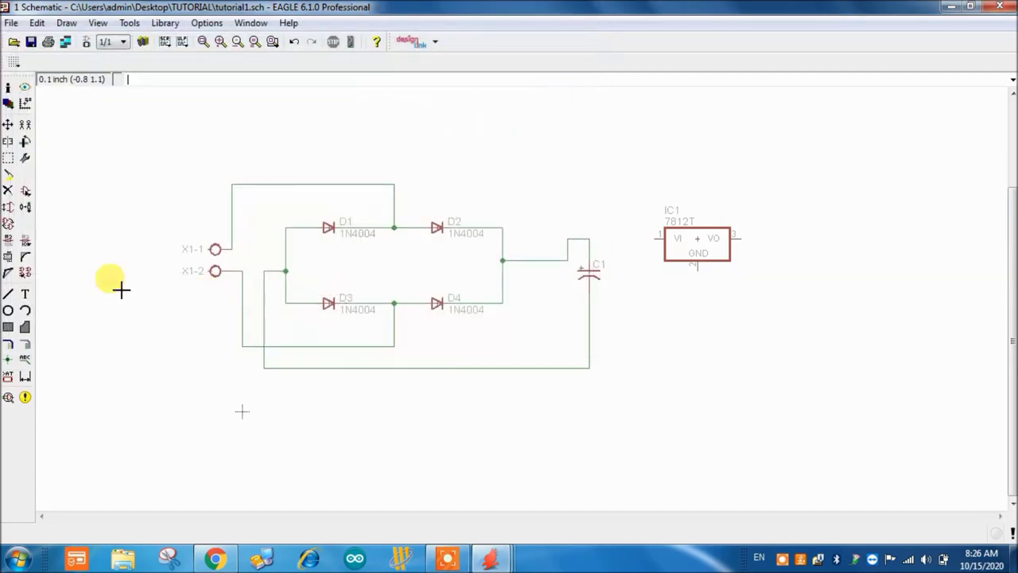
Draw a net from the 7812T regulator's VI pin to the positive side of capacitor C1
left_click(25, 343)
scroll(638, 238, "up", 1)
left_click(660, 236)
left_click(575, 236)
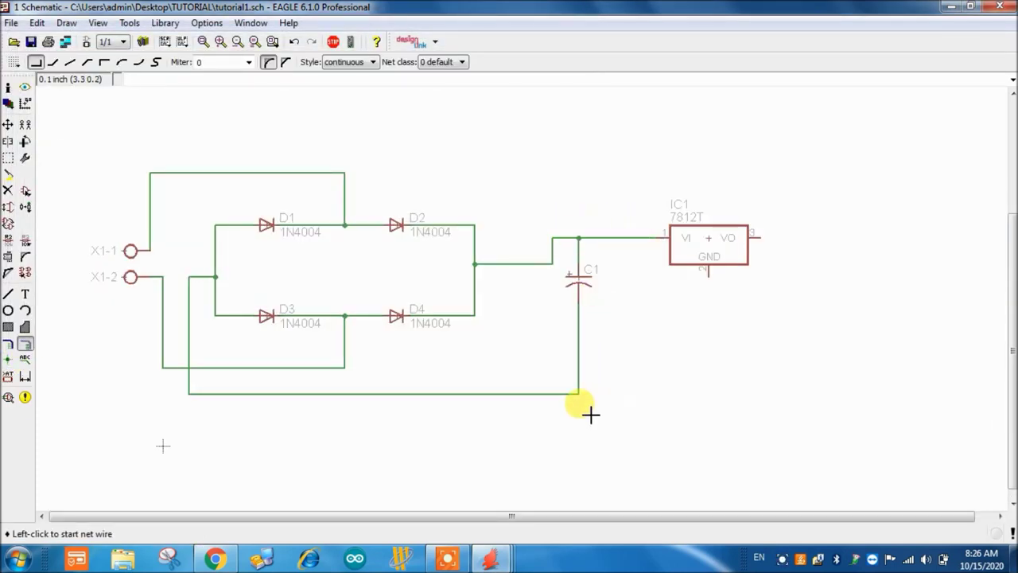
Wire the net at C1's negative side to the 7812T regulator's GND pin and save the schematic
left_click(579, 393)
left_click(708, 270)
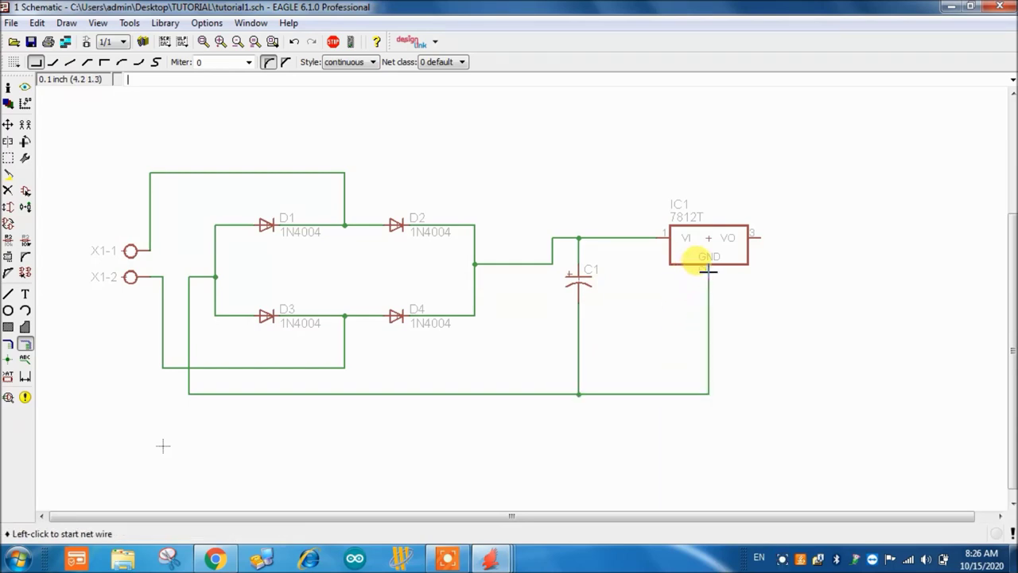
left_click(31, 41)
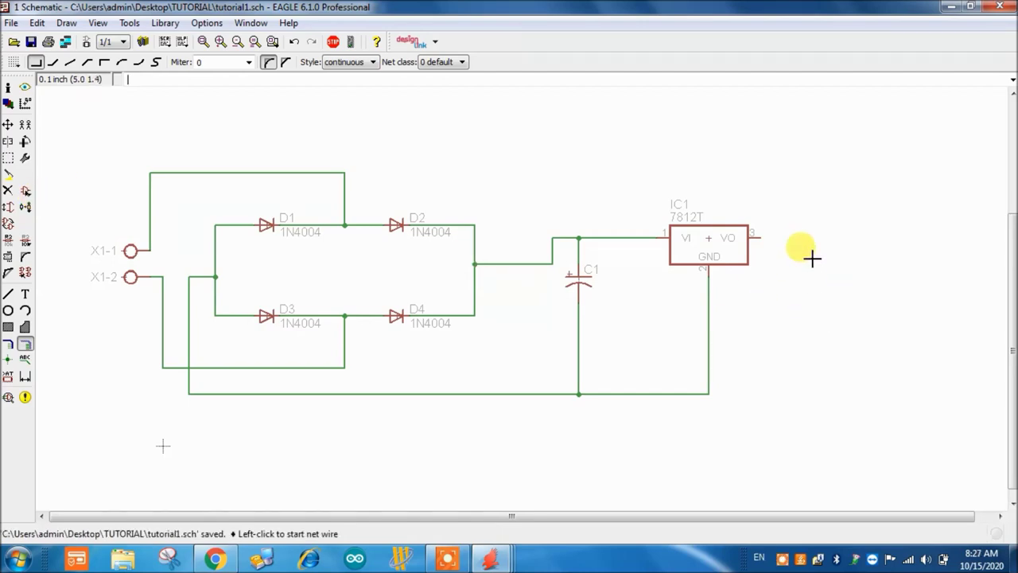
Search the part libraries for capacitor and expand the polarized CPOL-US capacitor in the adafruit library
left_click(28, 191)
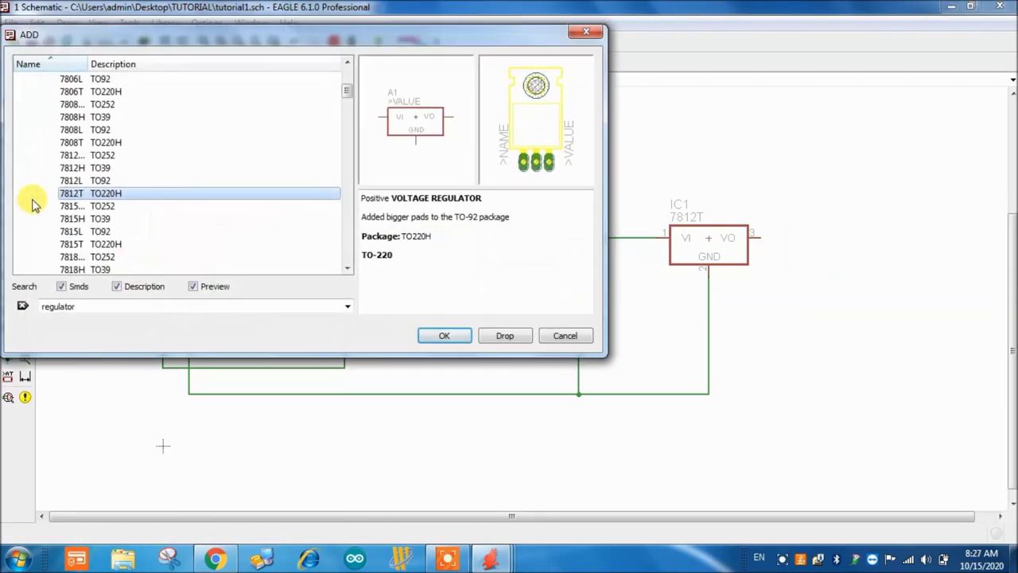
left_click_drag(80, 306, 19, 308)
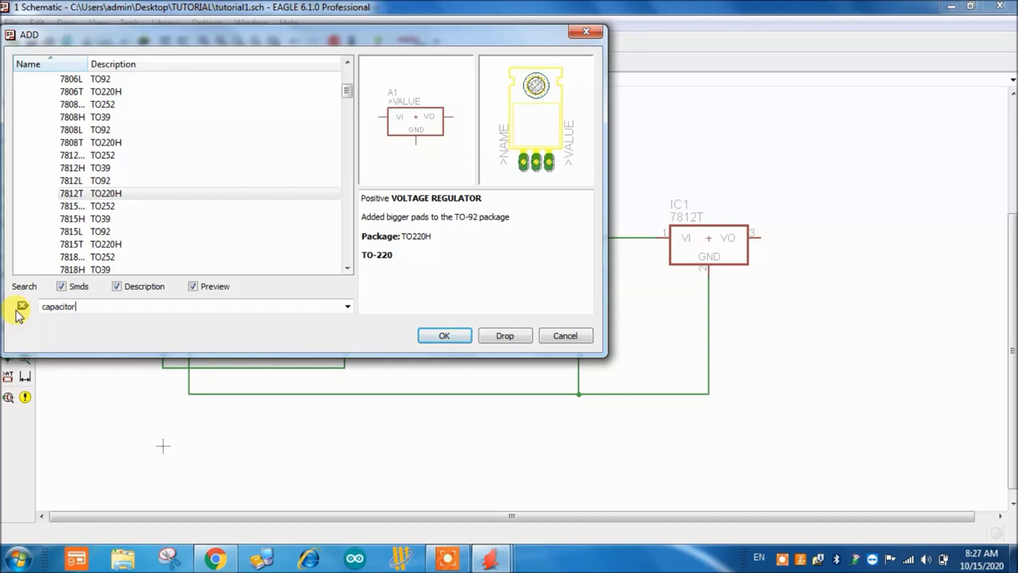
key("Return")
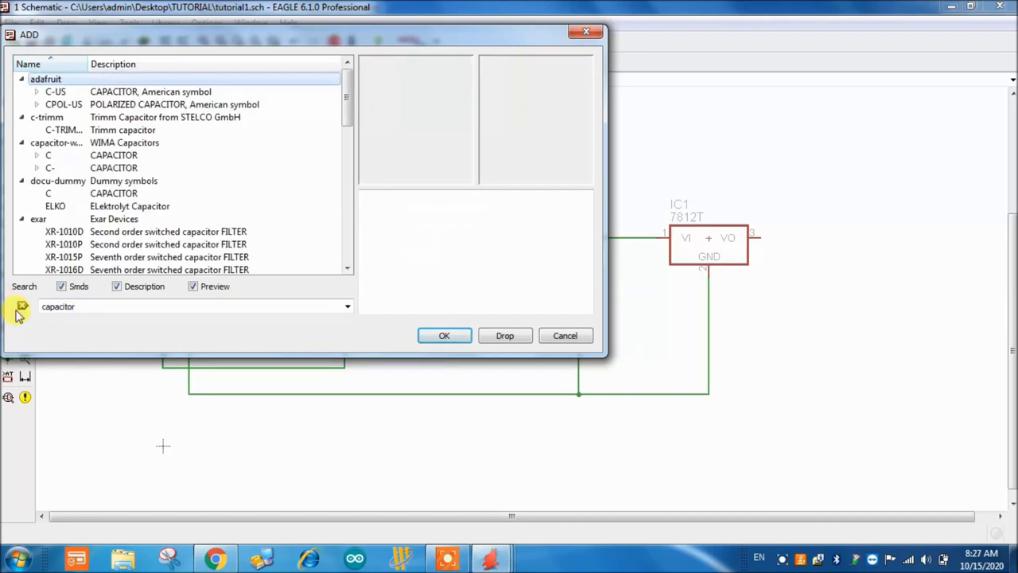
left_click(35, 168)
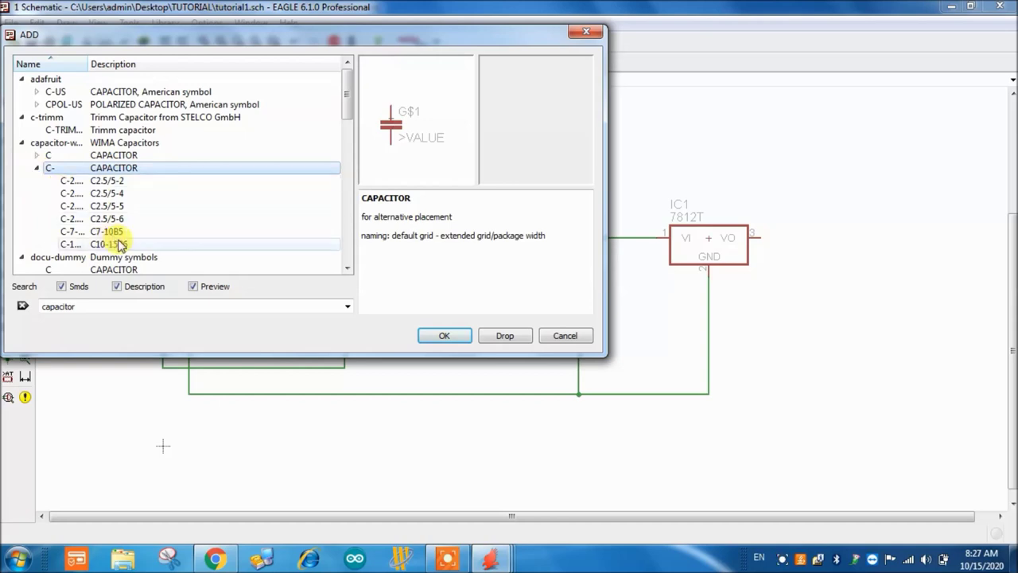
left_click(35, 104)
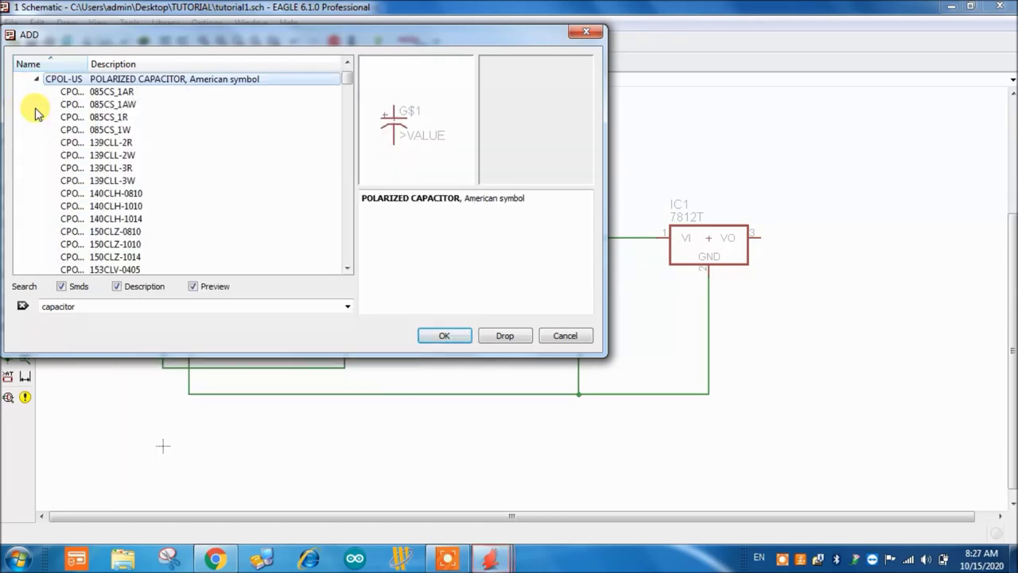
Look through the CPOL-US package variants from the SMD types down to the E2,5 electrolytic footprints
left_click(108, 228)
scroll(117, 230, "down", 1)
scroll(117, 230, "down", 7)
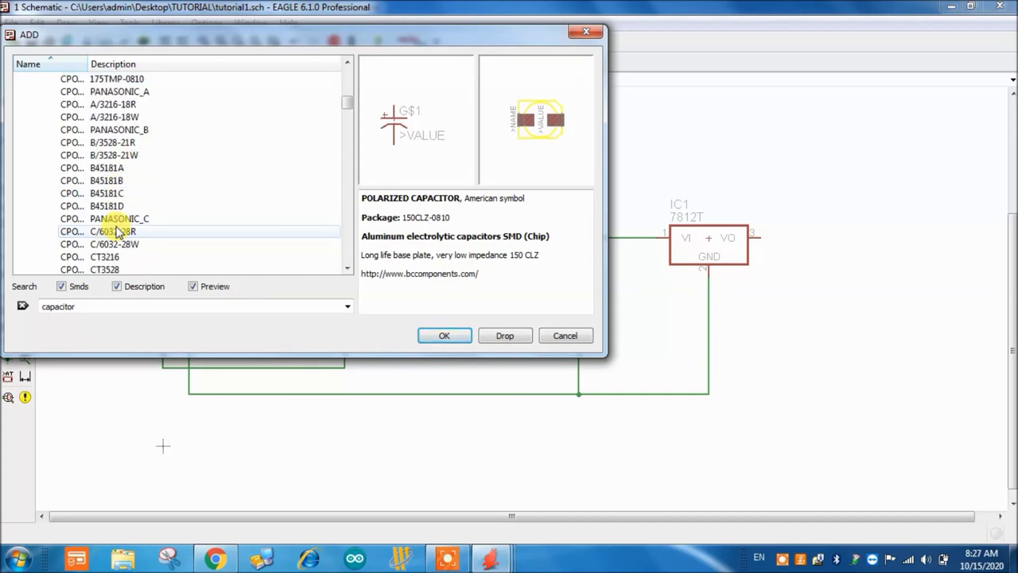
left_click(117, 231)
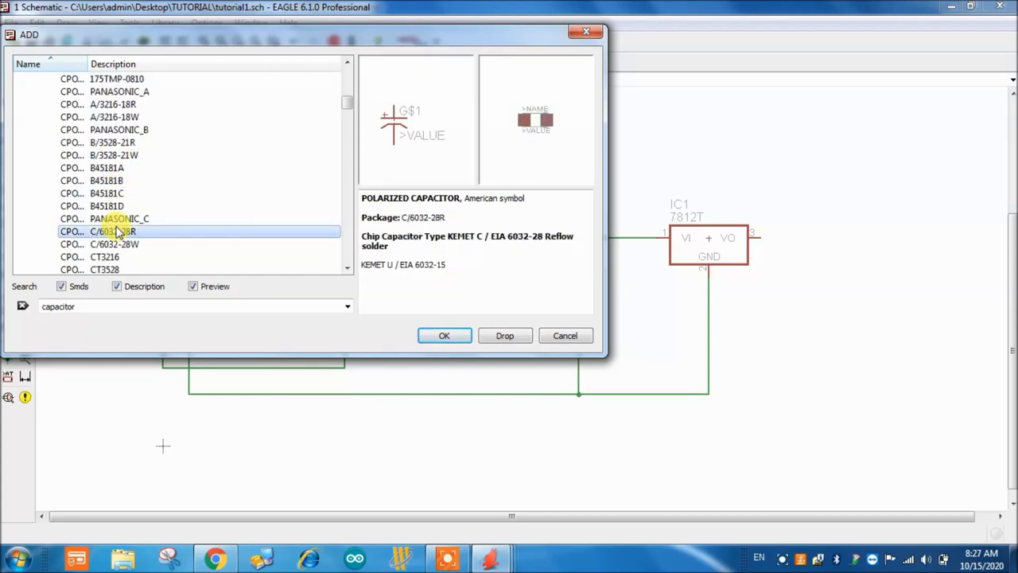
key("Down")
key("Down")
key("Down")
key("Down")
key("Down")
key("Down")
key("Down")
key("Down")
key("Down")
key("Down")
key("Down")
key("Down")
key("Down")
key("Down")
key("Down")
key("Down")
key("Down")
key("Down")
key("Down")
key("Down")
key("Up")
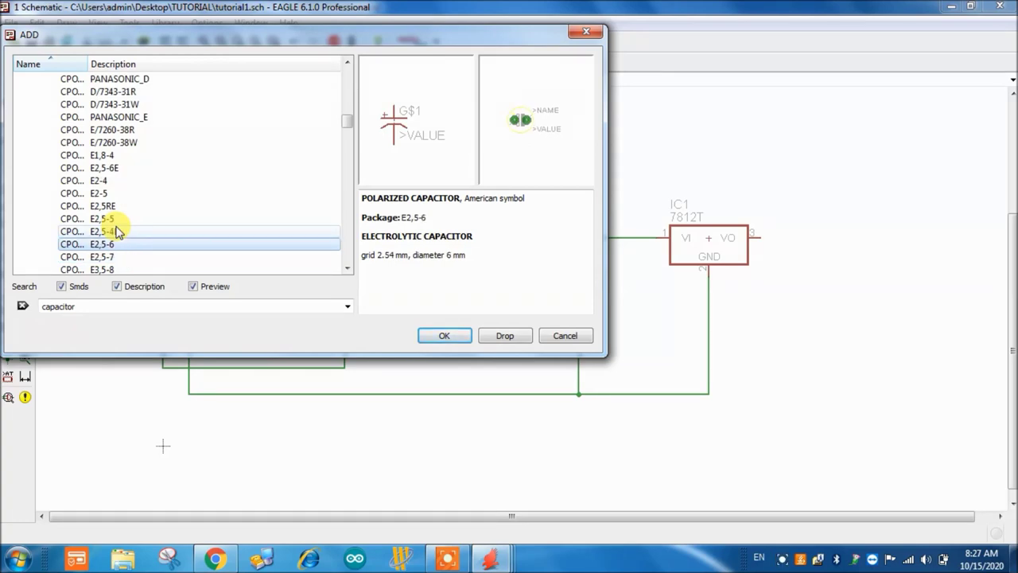
Choose the CPOL-US polarized capacitor in package E2,5-7 and place one to the right of and below the 7812T regulator
key("Down")
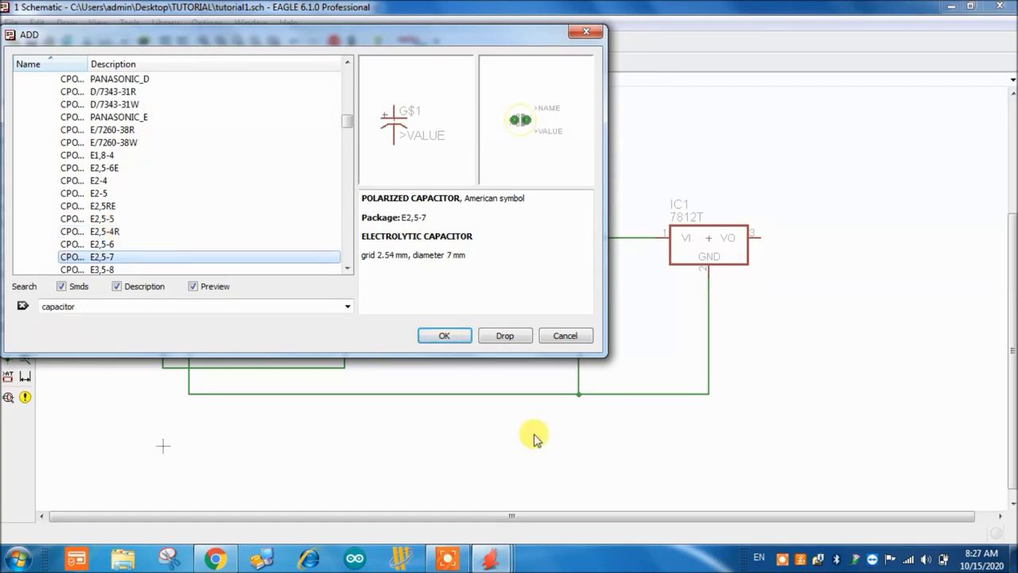
left_click(444, 336)
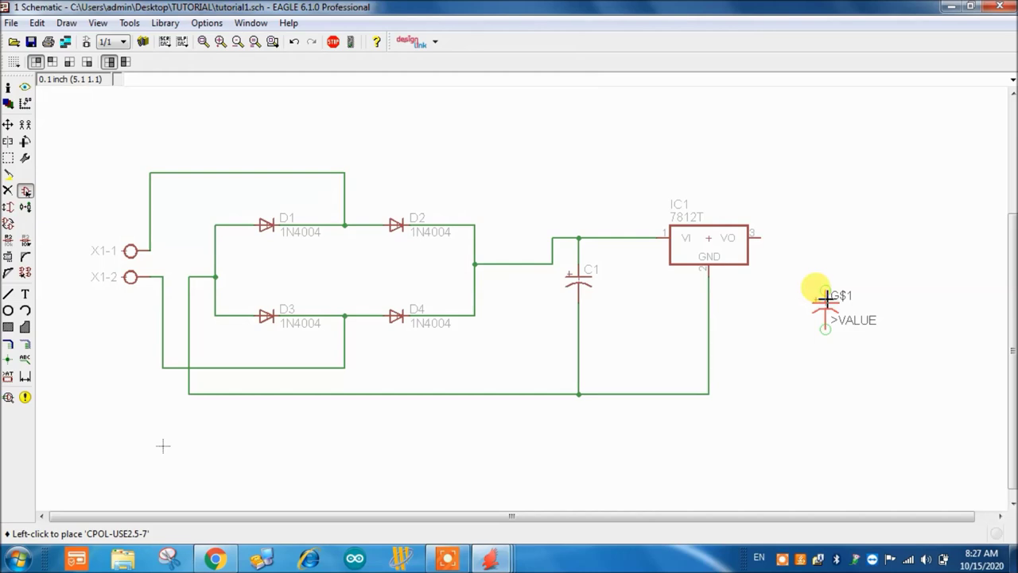
left_click(825, 294)
Wire the 7812T regulator's VO pin to C2's positive side and C2's negative side to the ground net
left_click(24, 344)
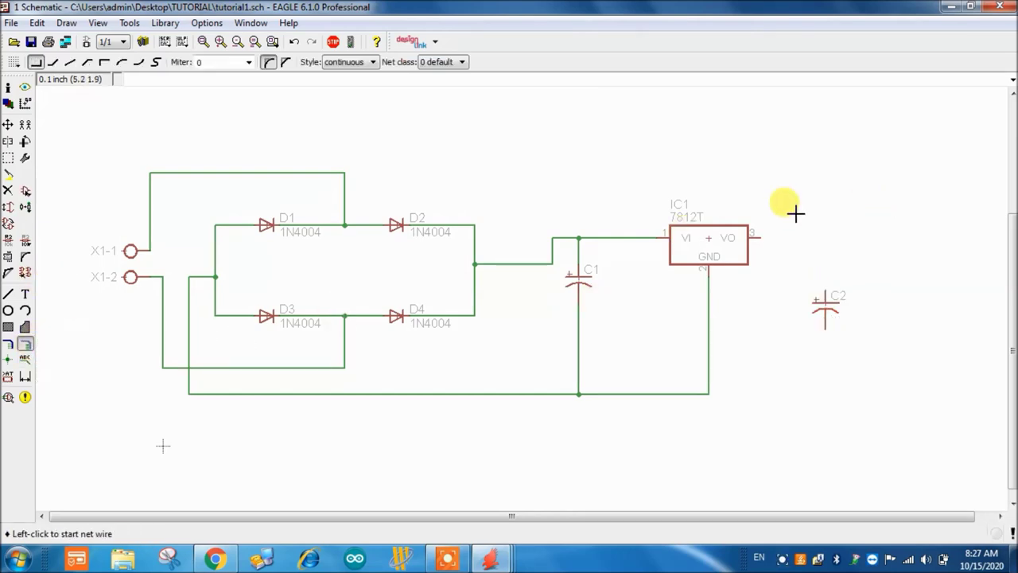
left_click(756, 237)
left_click(825, 299)
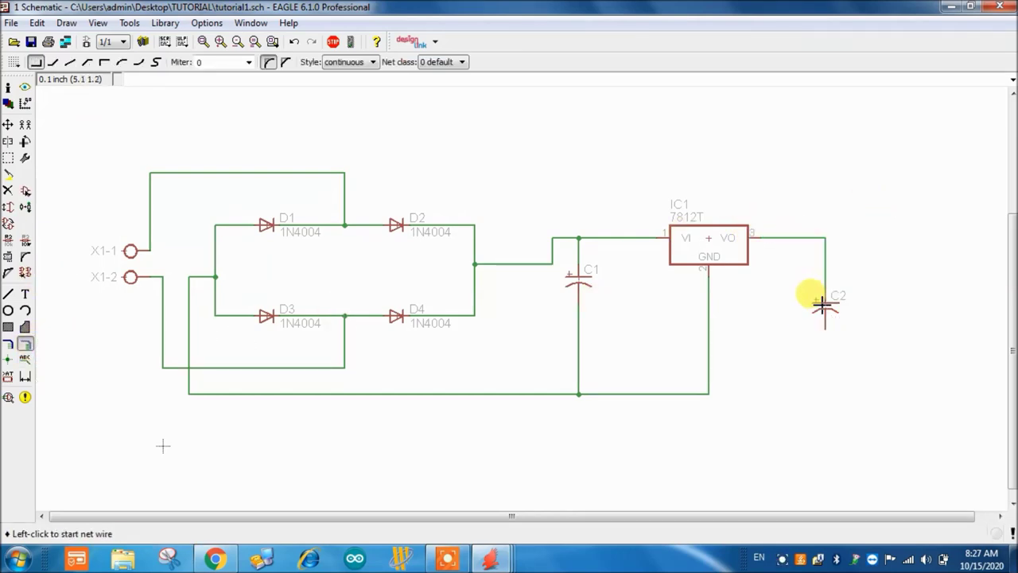
left_click(710, 391)
left_click(825, 326)
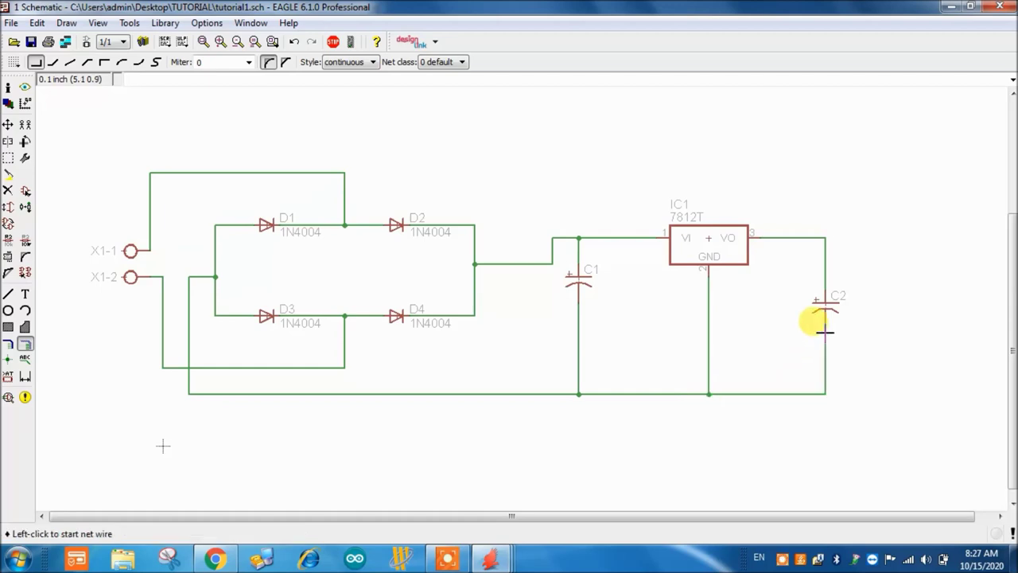
Search the part libraries for led and expand the LED device in the adafruit library
scroll(525, 253, "down", 1)
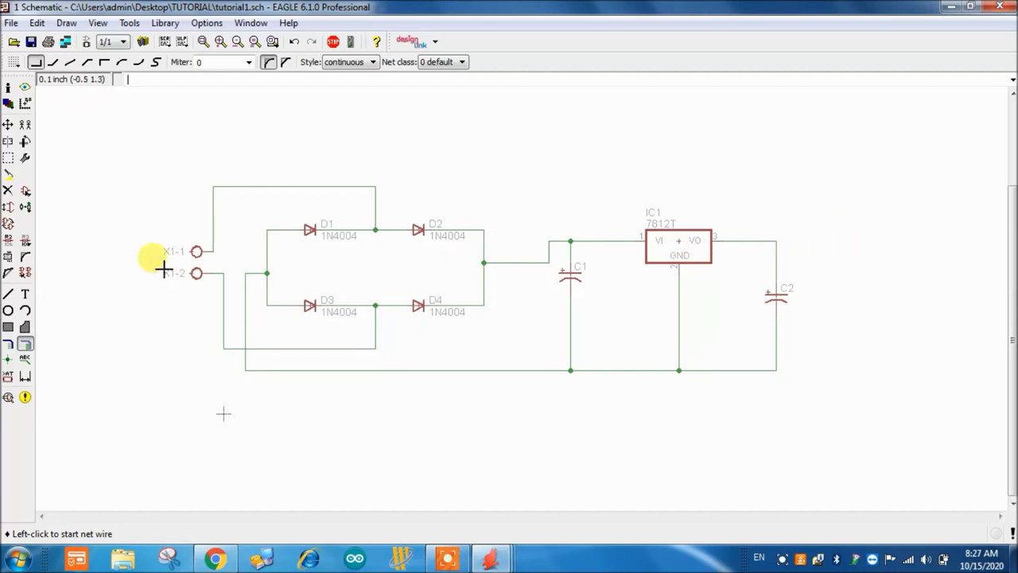
left_click(25, 197)
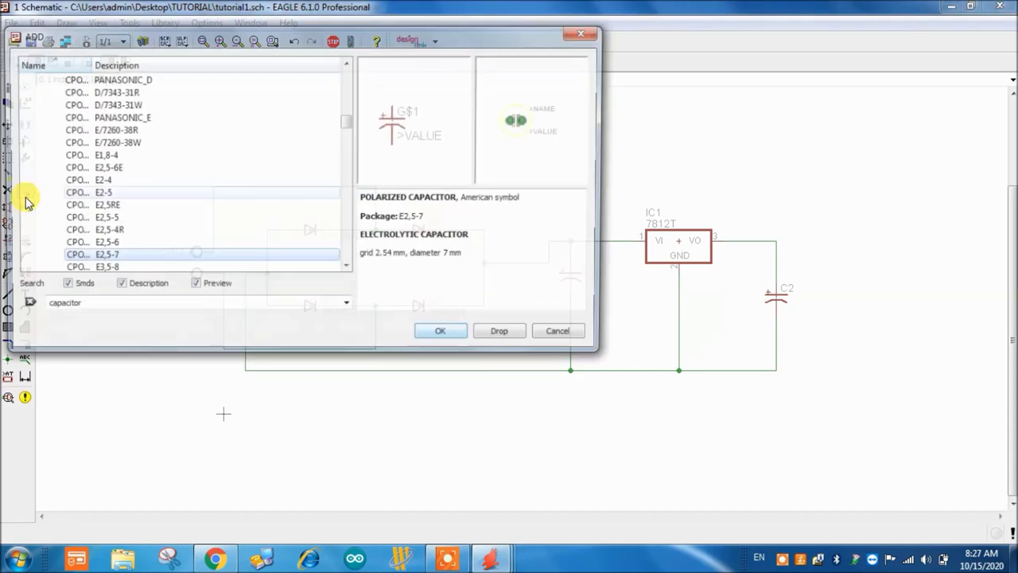
double_click(21, 305)
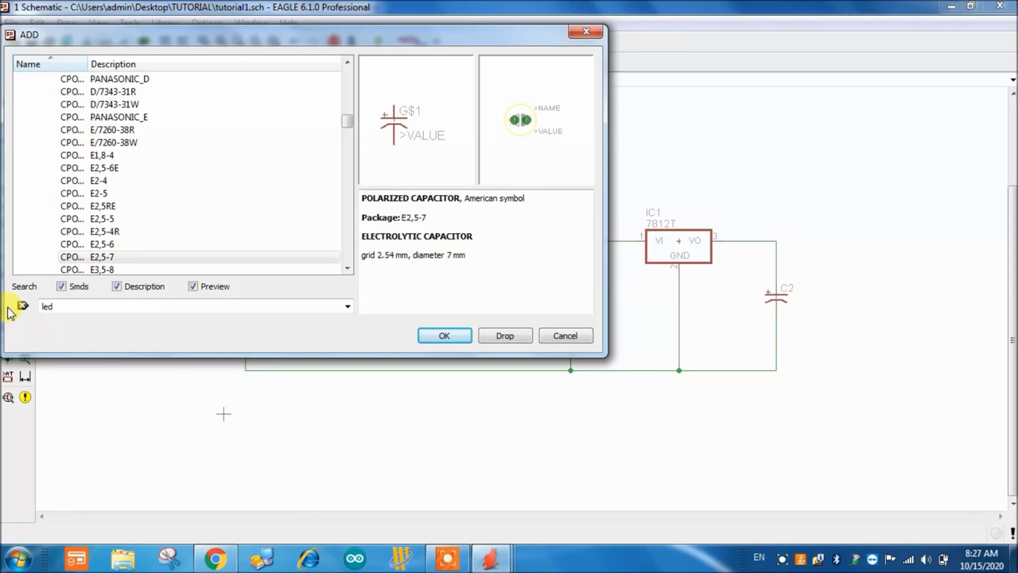
type("led")
key("Return")
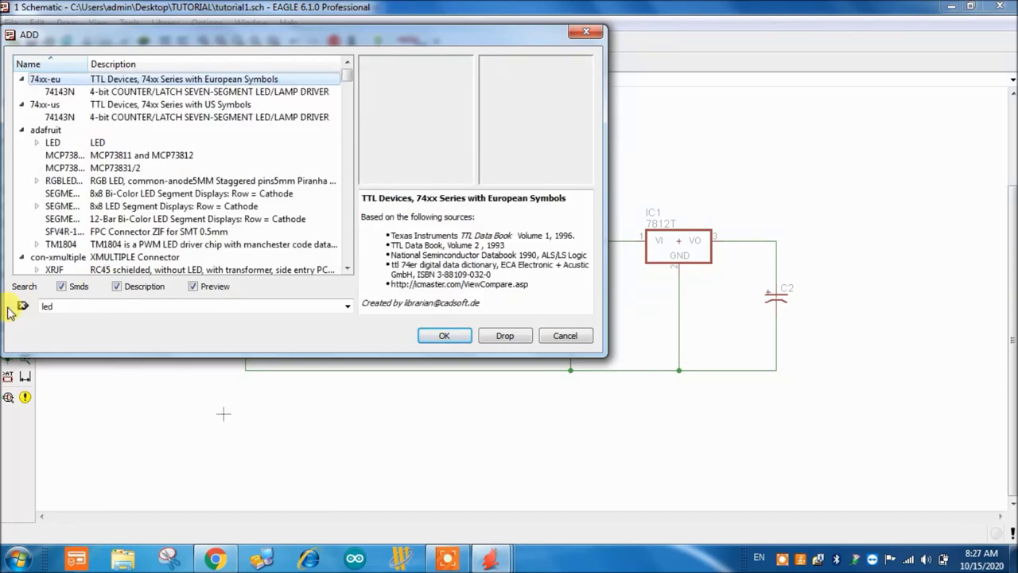
left_click(36, 142)
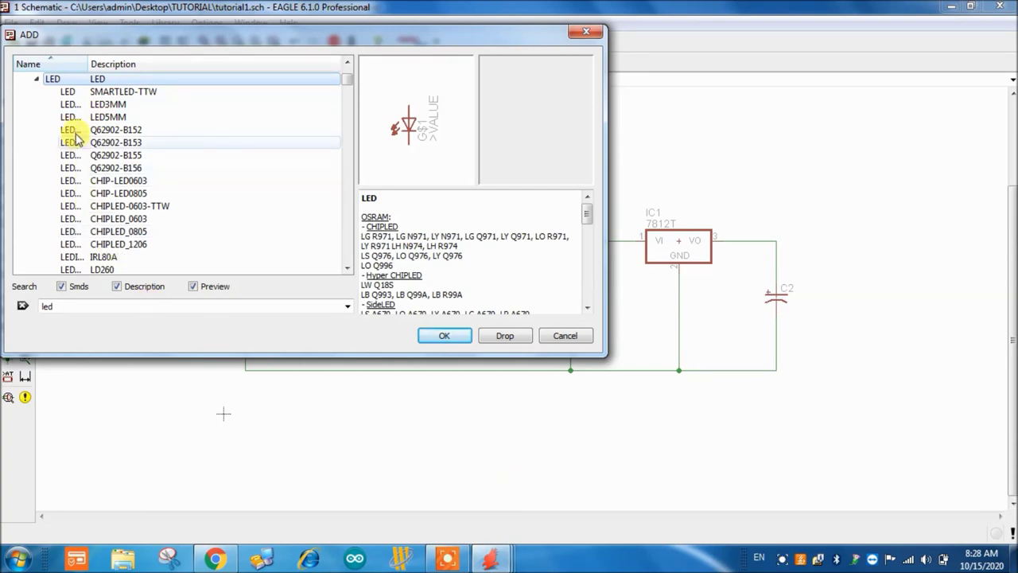
Compare the LED3MM and LED5MM packages, choose LED5MM and place one LED to the right of capacitor C2
left_click(97, 109)
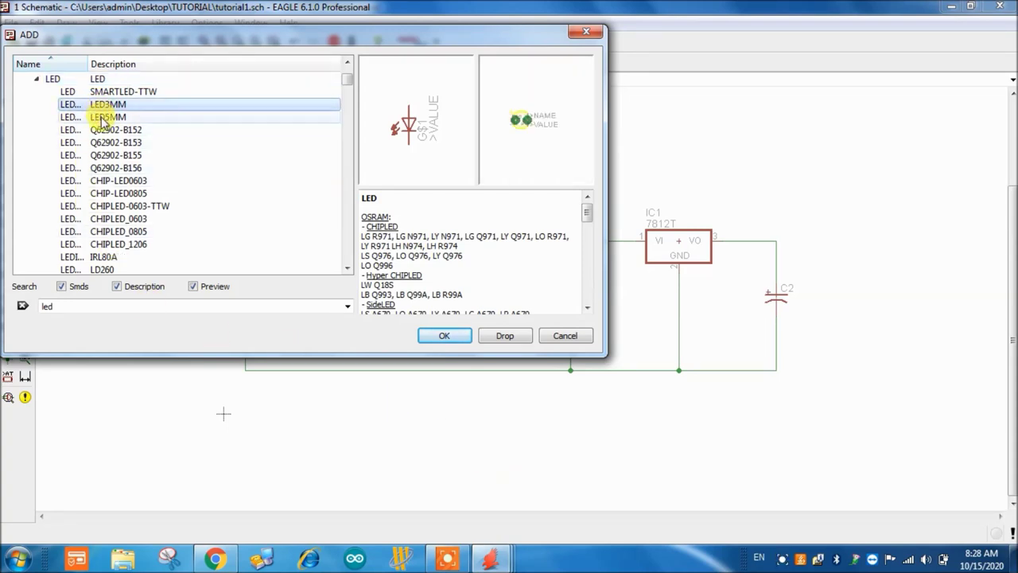
left_click(101, 117)
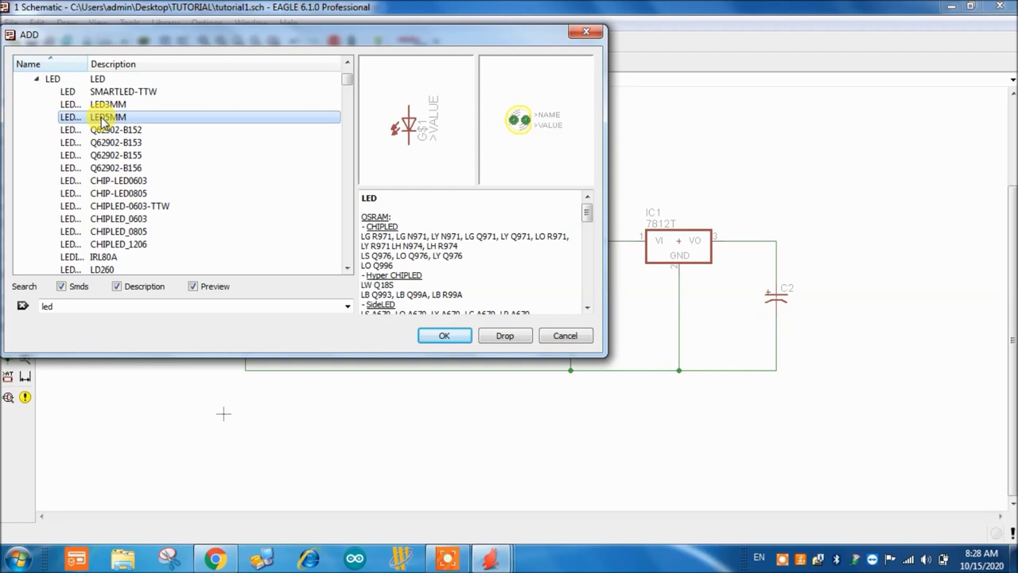
left_click(444, 337)
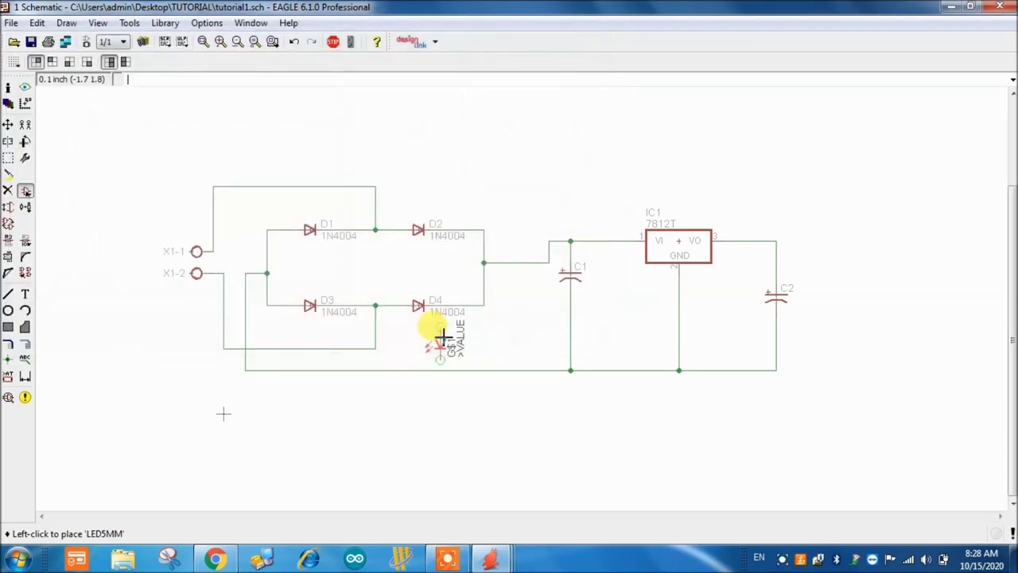
left_click(871, 319)
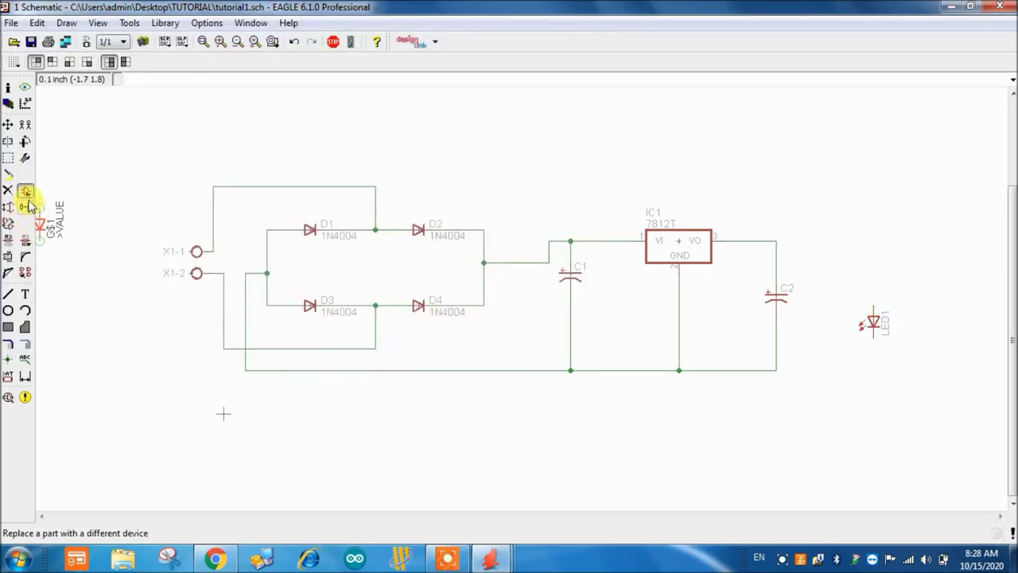
Search the part libraries for resistor
left_click(26, 194)
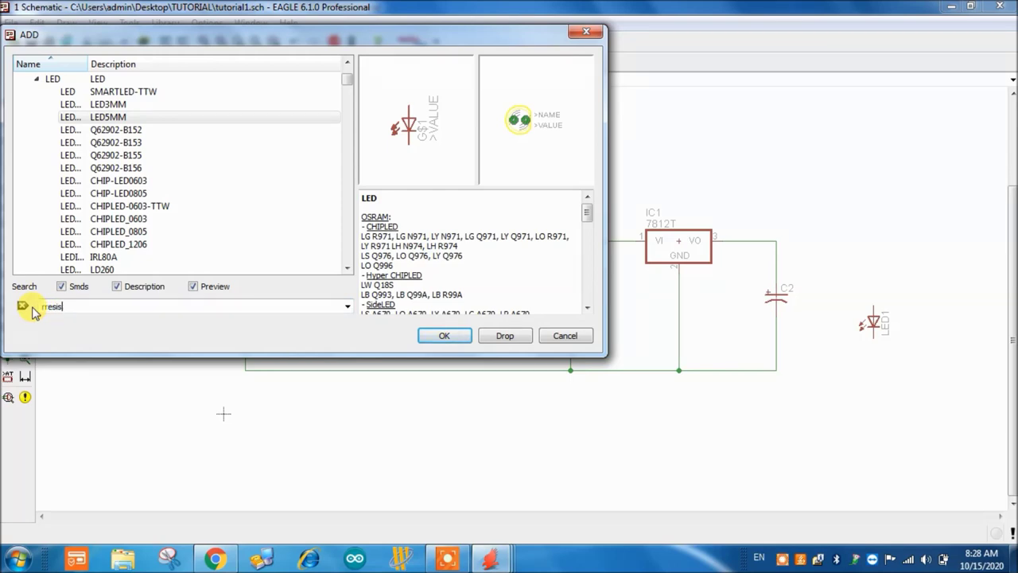
type("rresistor")
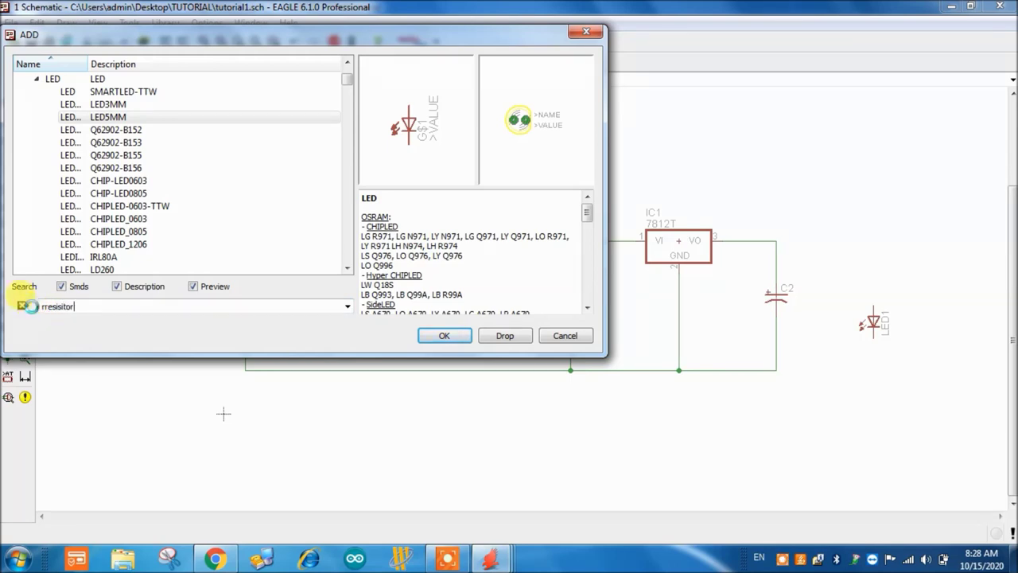
key("Return")
left_click(44, 306)
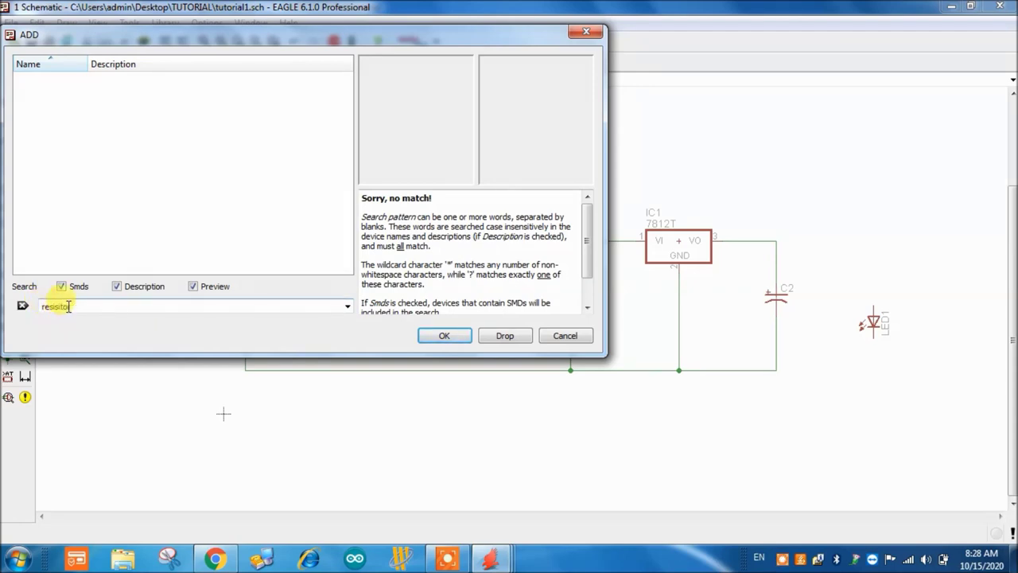
left_click(59, 307)
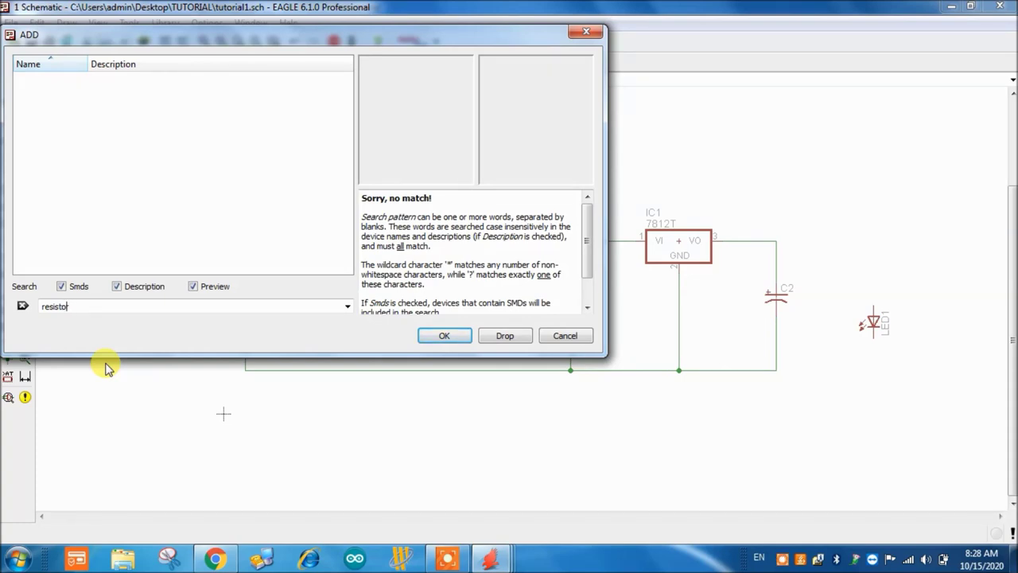
left_click(77, 309)
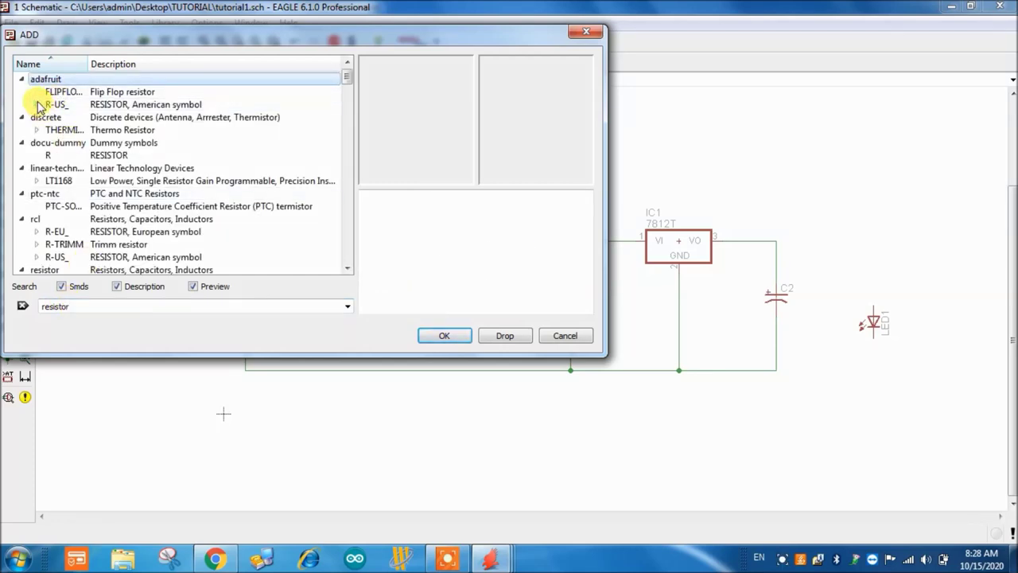
Expand the R-US_ resistor in the adafruit library and compare its 0204V, 0204/5 and 0204/7 packages
left_click(40, 106)
left_click(104, 92)
left_click(107, 104)
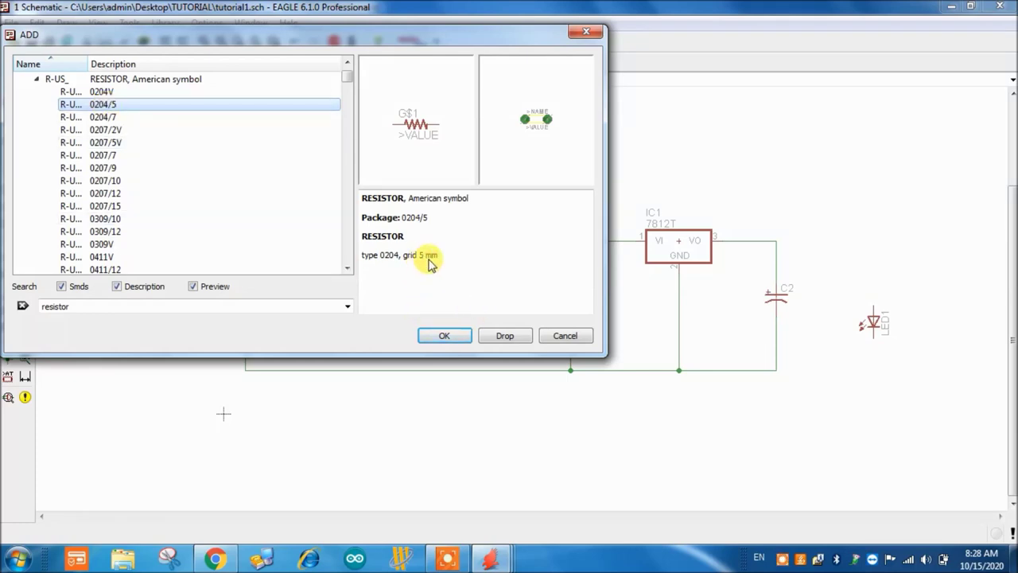
left_click(128, 118)
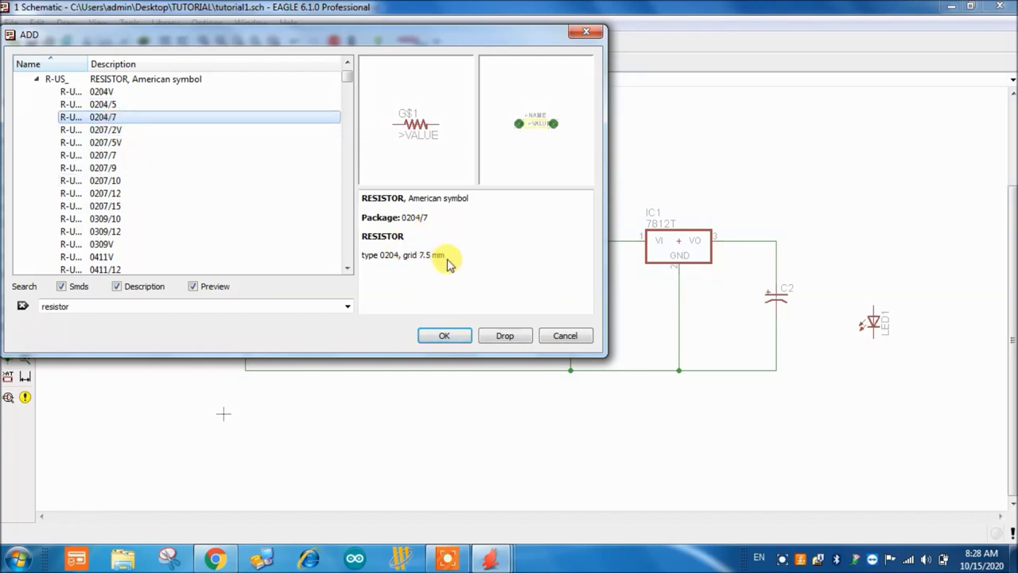
left_click(94, 104)
Choose the R-US_ resistor in package 0204/7 and place it rotated vertically, directly above LED1
left_click(96, 118)
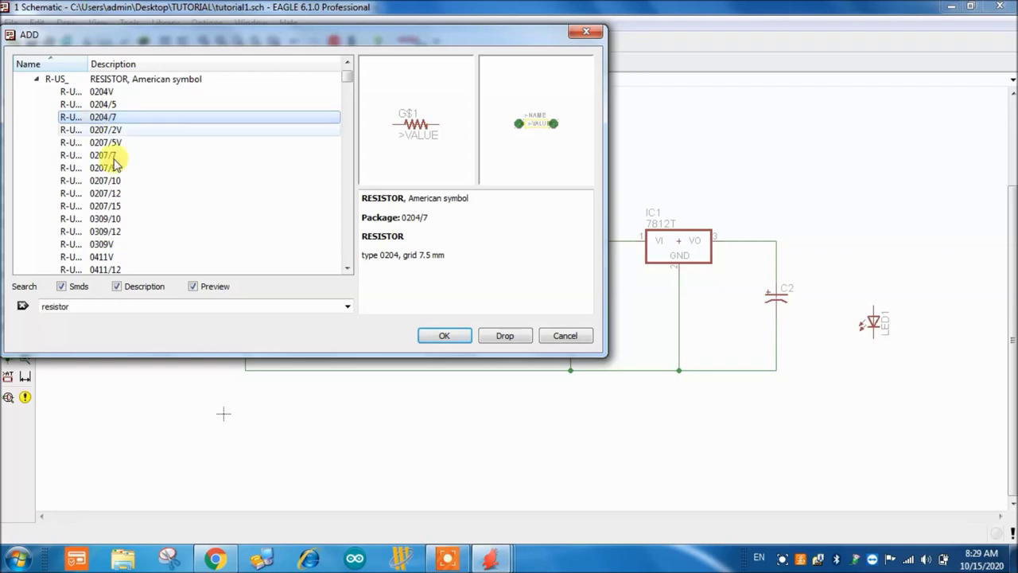
left_click(444, 335)
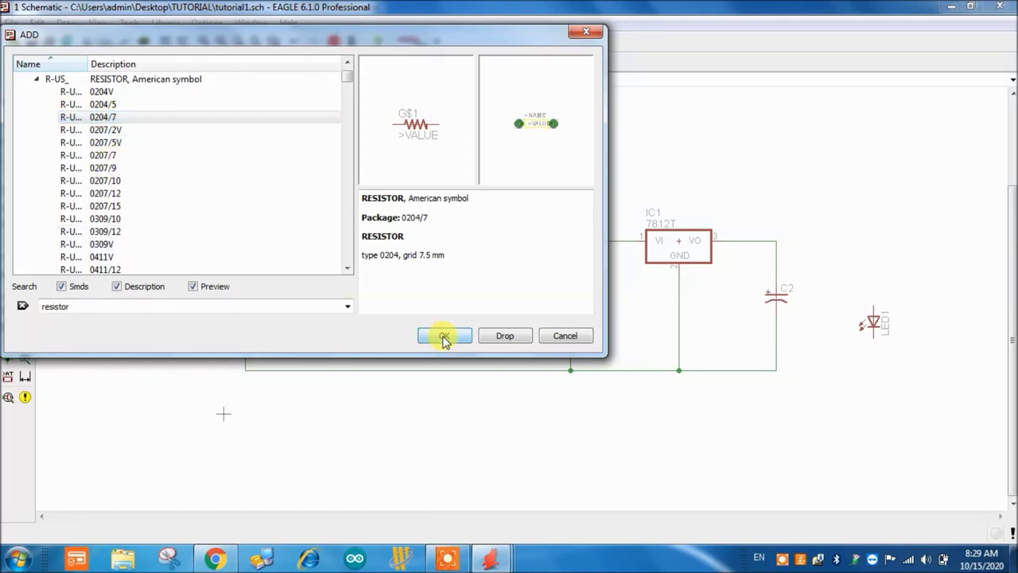
scroll(643, 313, "down", 3)
scroll(783, 298, "up", 3)
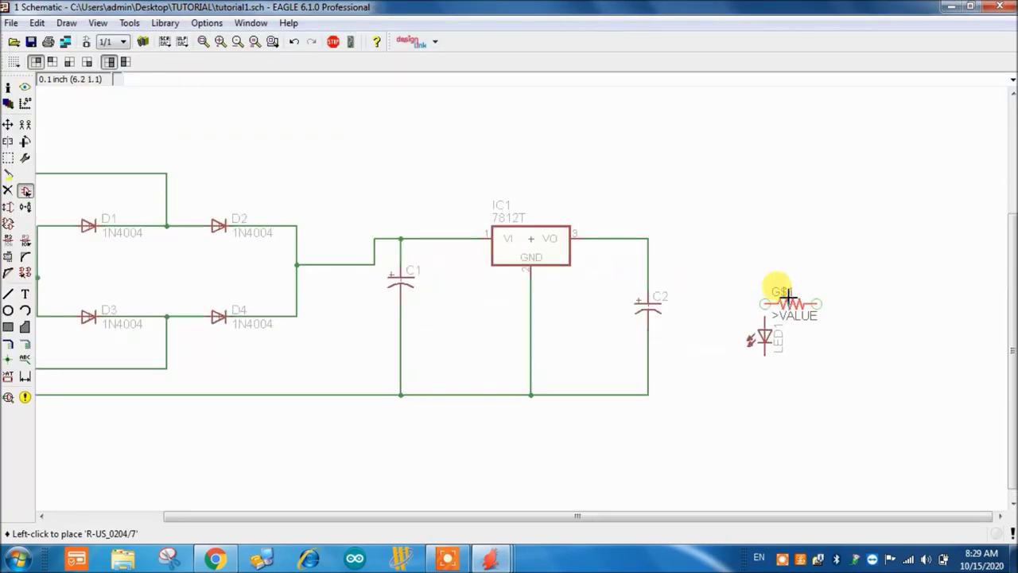
right_click(750, 259)
scroll(754, 255, "up", 3)
left_click(768, 275)
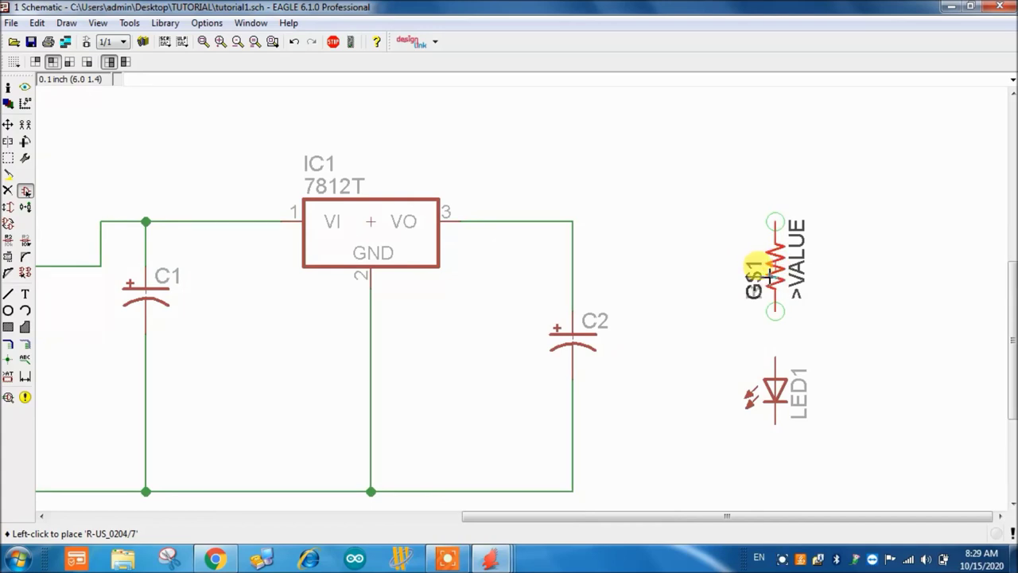
Draw nets from the regulator output line above C2 to R1's upper pin and from R1's lower pin to LED1
left_click(27, 346)
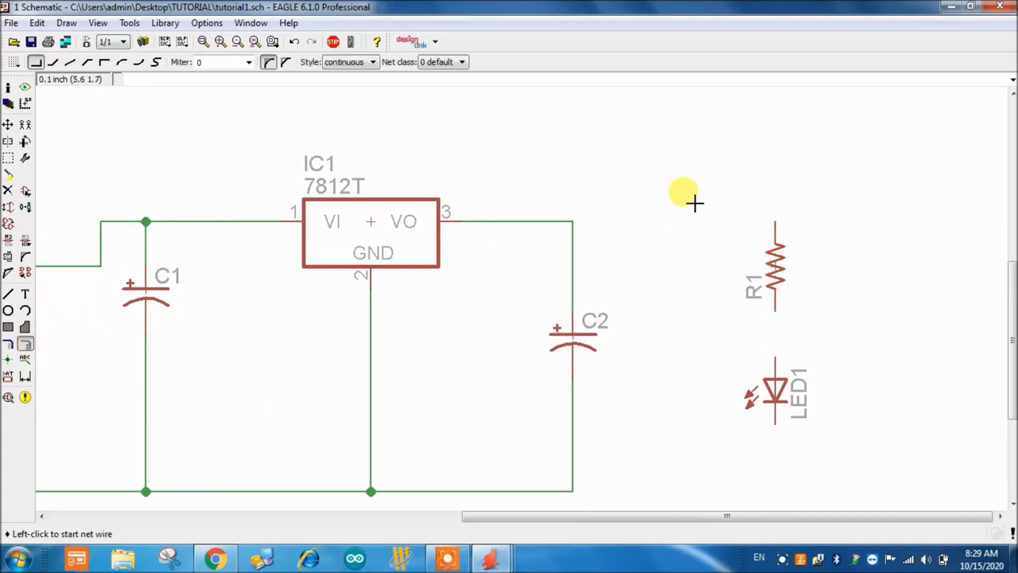
left_click(572, 220)
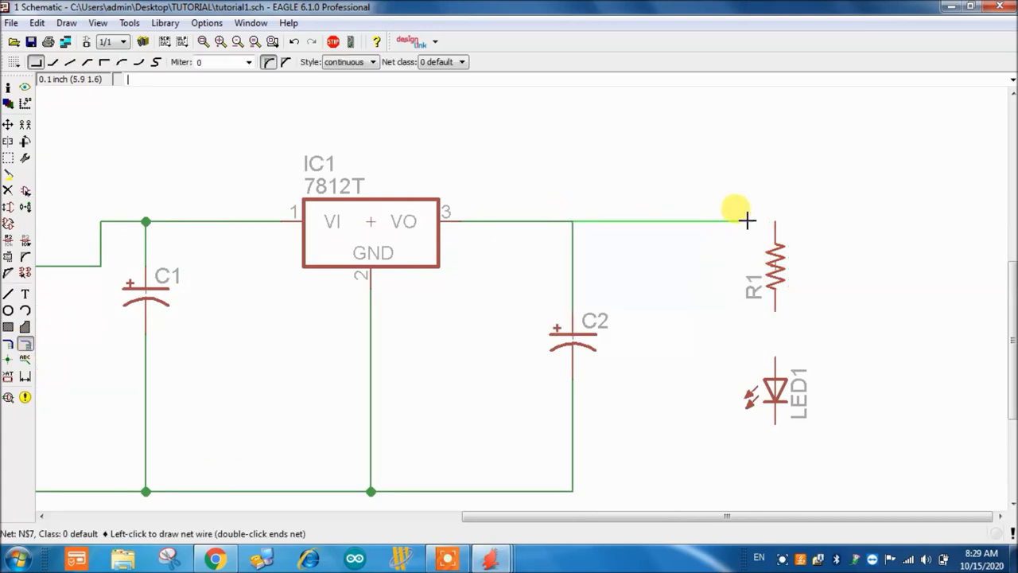
left_click(772, 222)
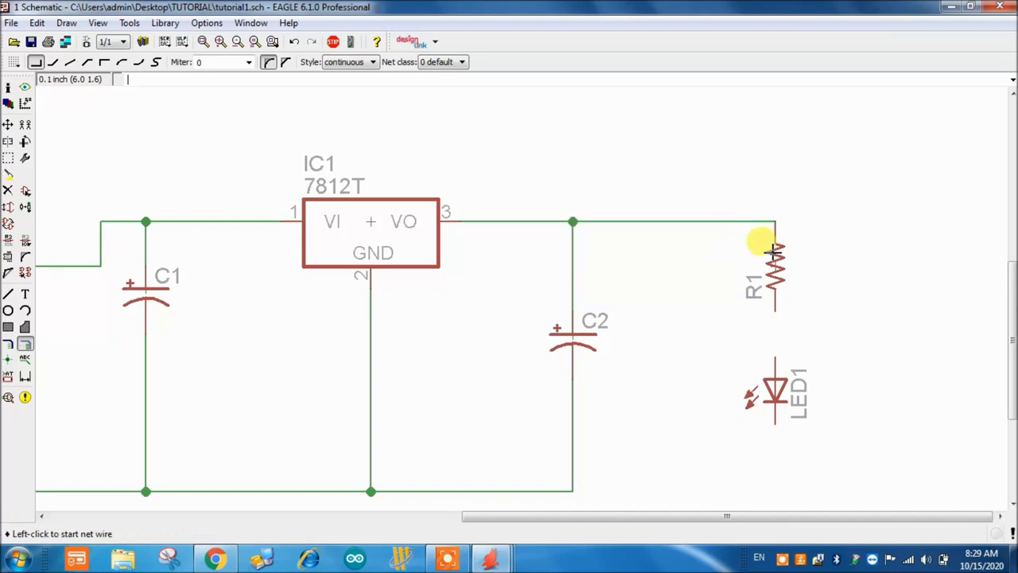
left_click(774, 313)
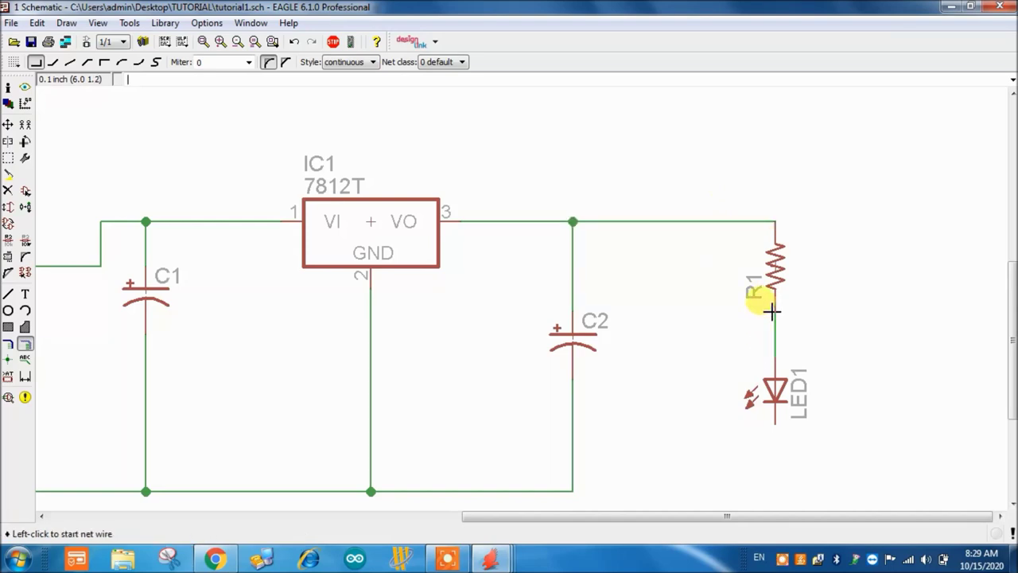
Draw a net from the common return line below C2 to LED1's lower pin and save the schematic
left_click(572, 491)
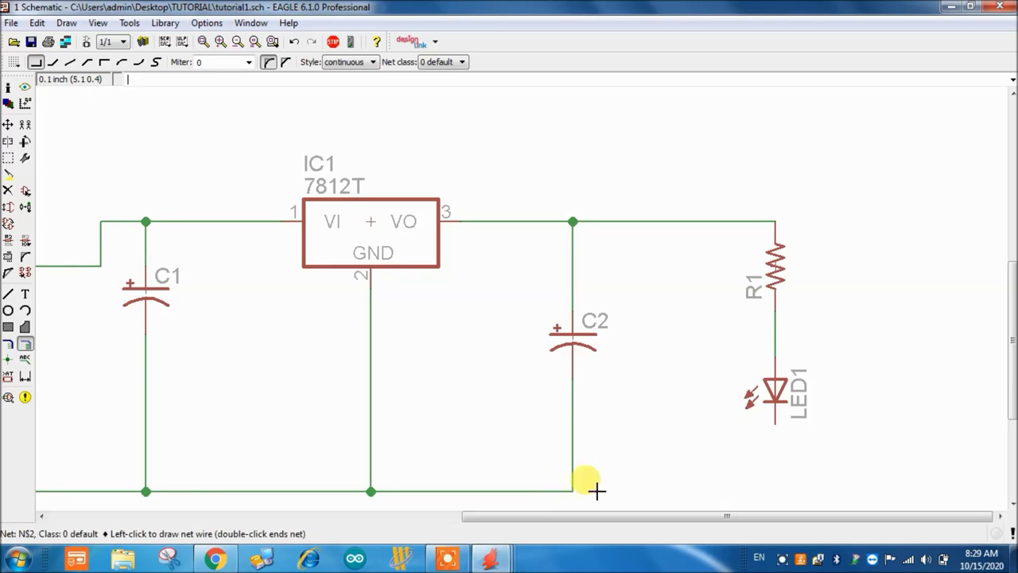
left_click(774, 432)
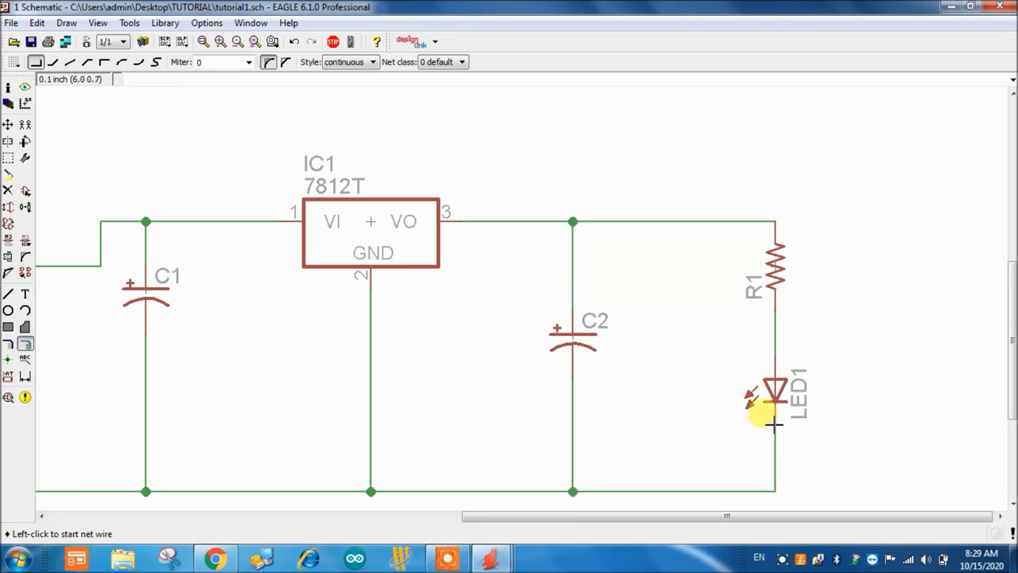
scroll(745, 222, "down", 2)
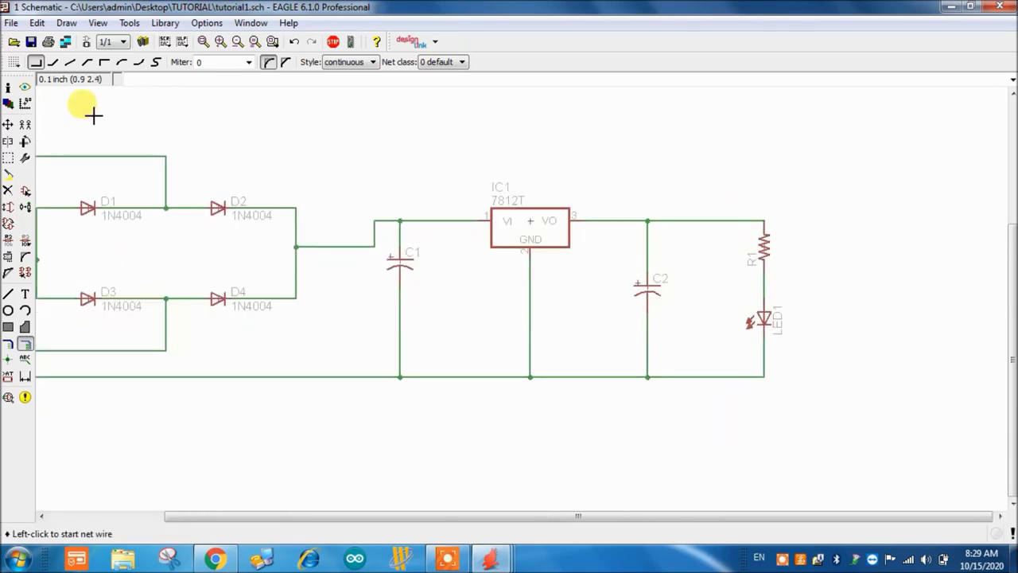
left_click(31, 43)
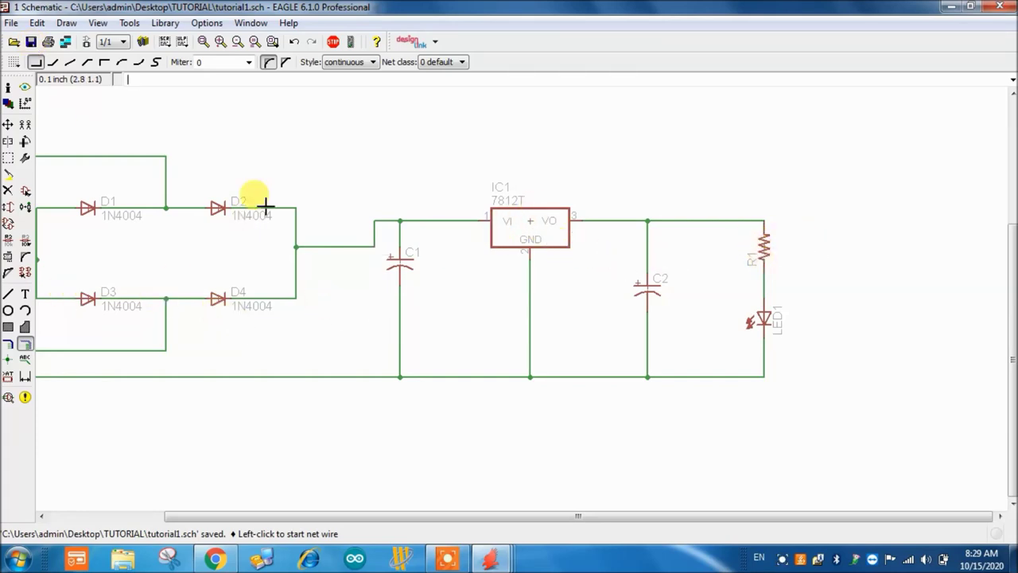
Use Show on the net between X1-1 and the D1–D2 junction to check its name
scroll(391, 267, "down", 2)
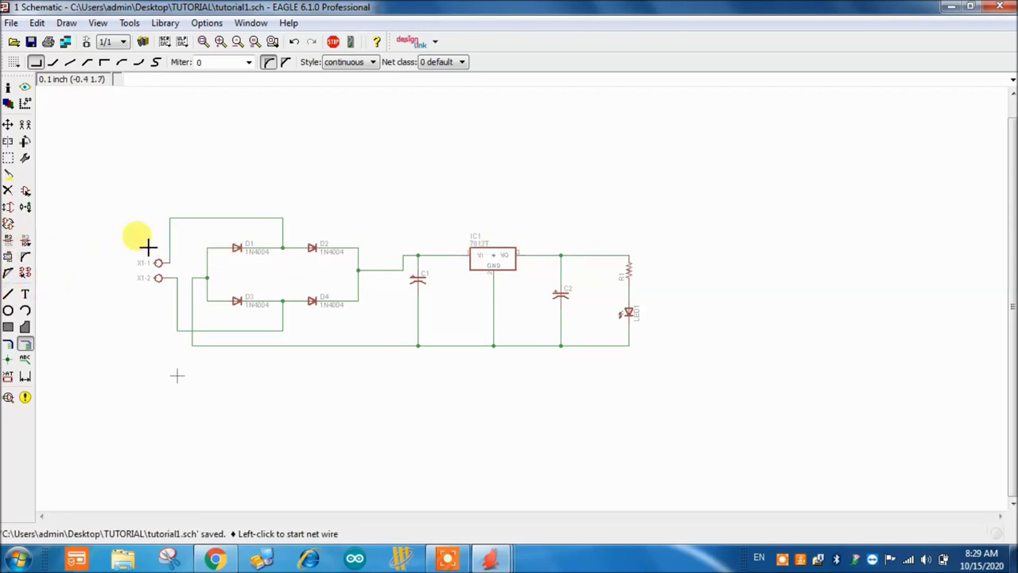
scroll(146, 243, "up", 1)
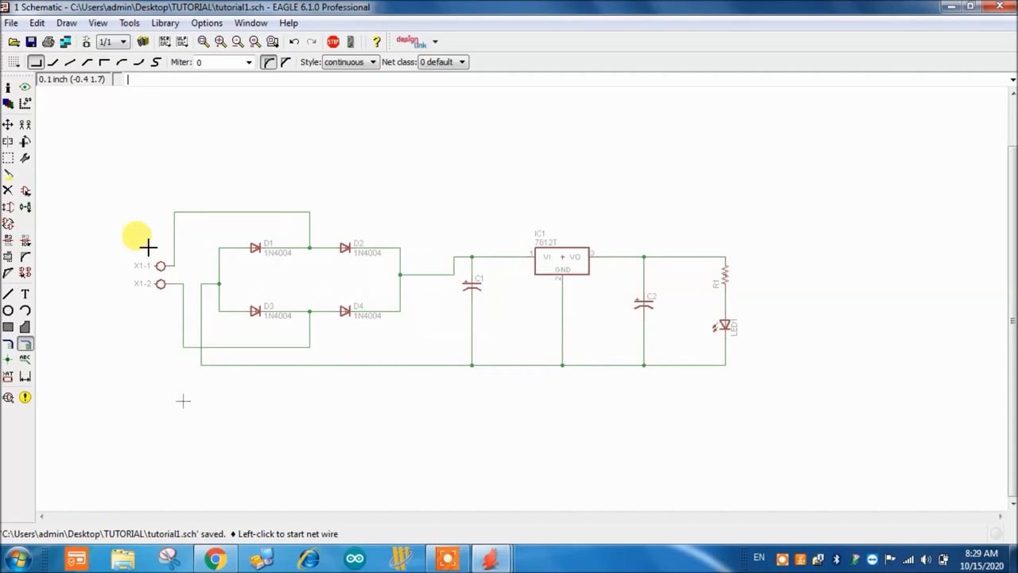
left_click(21, 88)
left_click(226, 212)
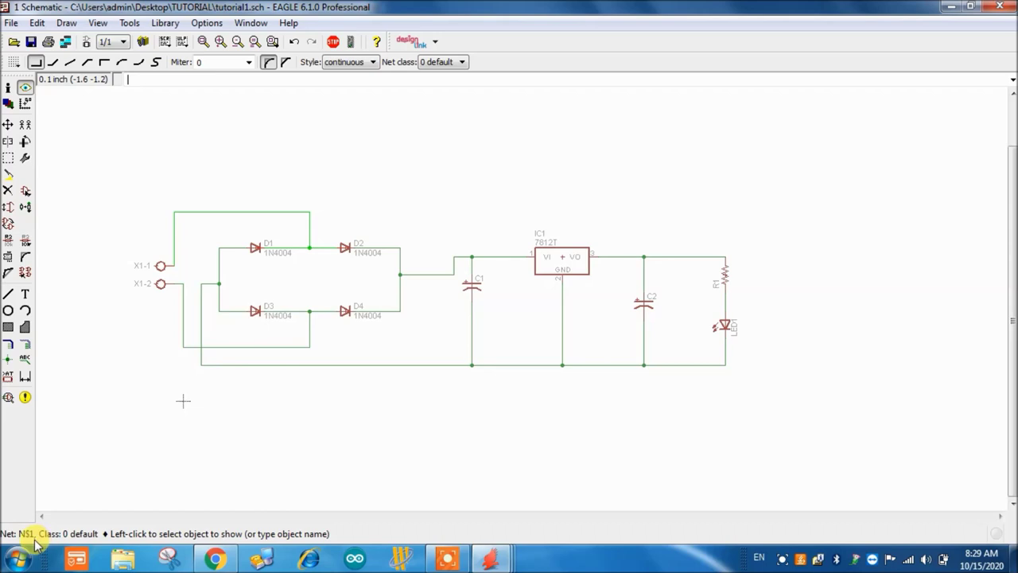
Rename the net between X1-1 and the D1–D2 junction as TX1
left_click(8, 239)
left_click(286, 213)
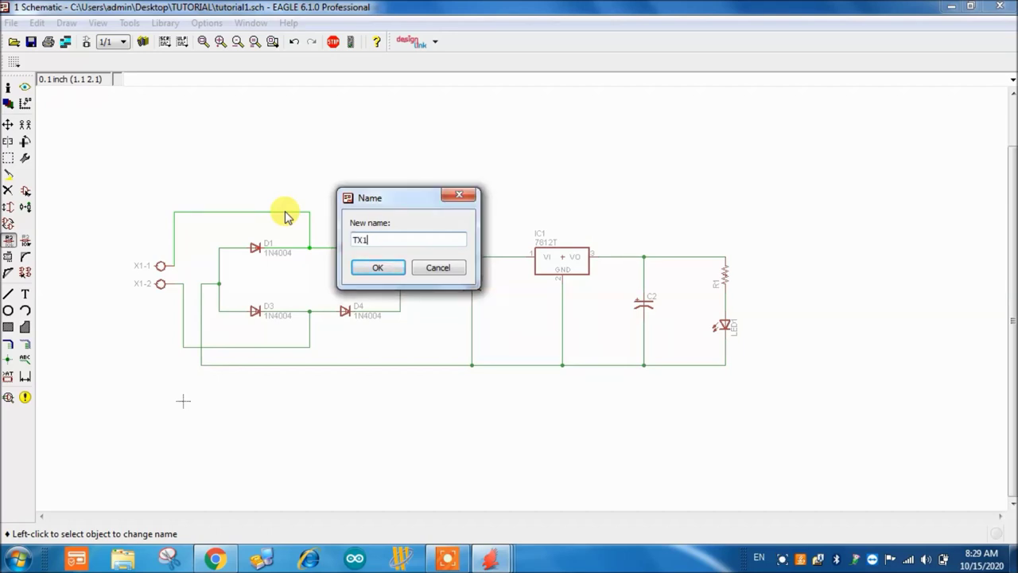
key("Return")
left_click(24, 90)
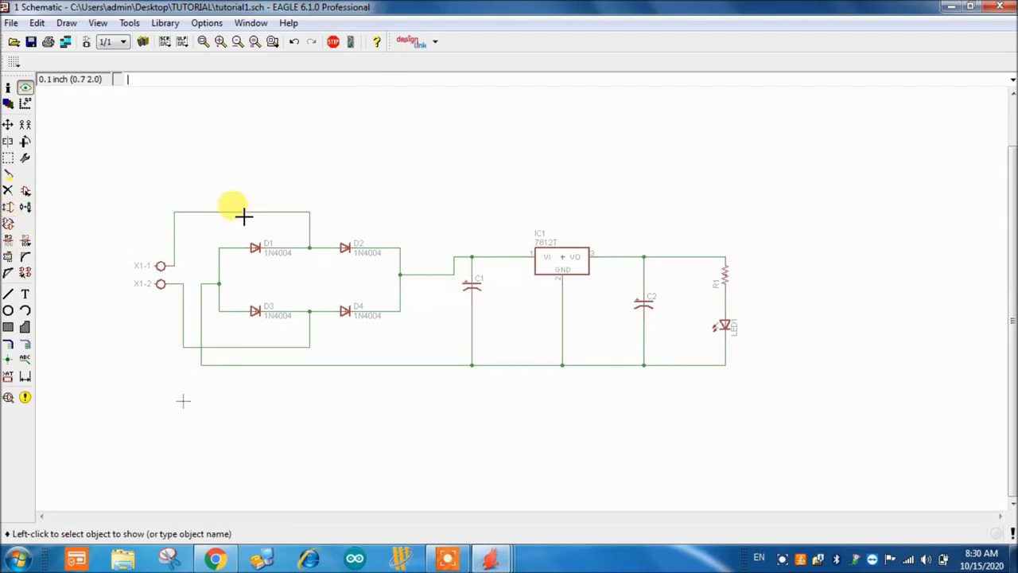
Add a name label to the TX1 net, just above its upper horizontal segment
left_click(25, 359)
left_click(210, 211)
scroll(205, 200, "up", 2)
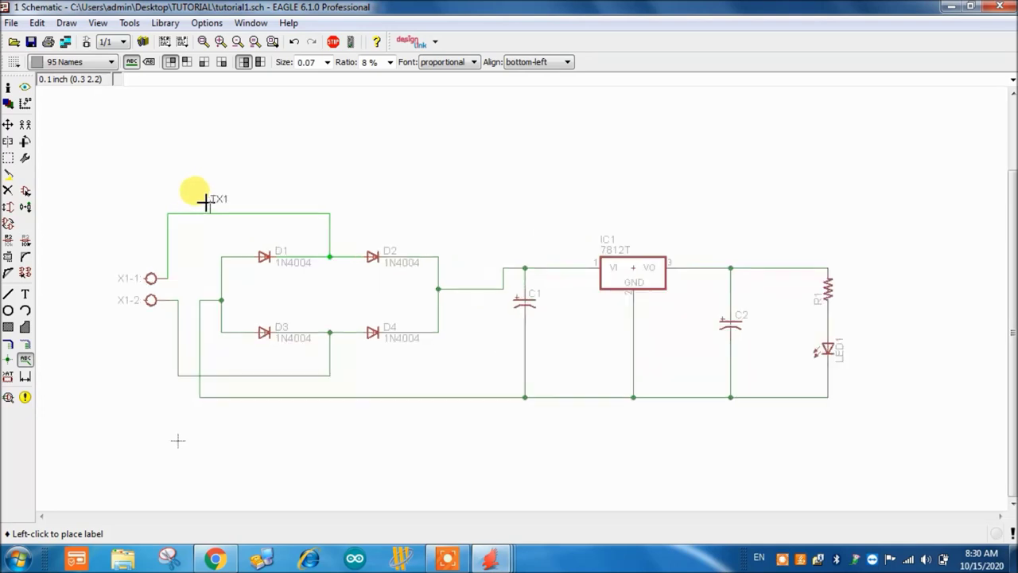